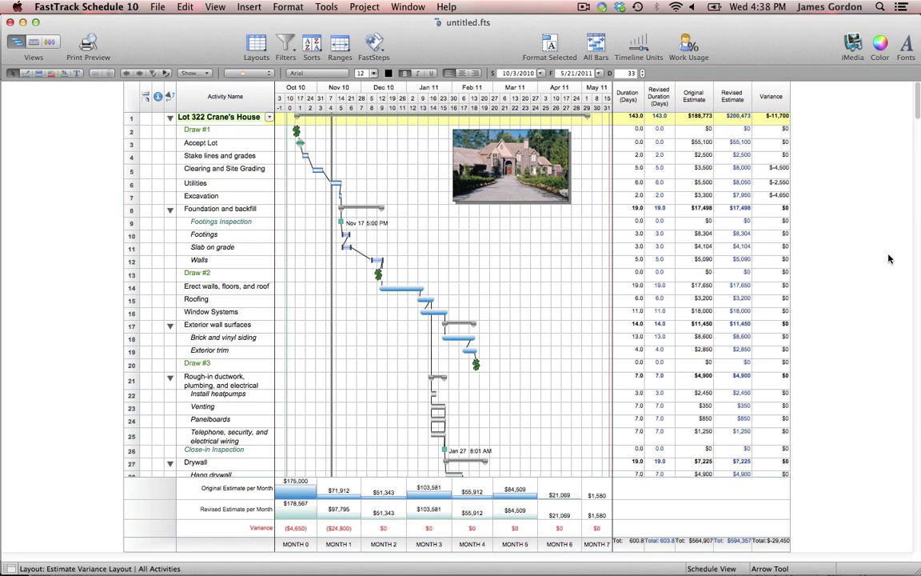
# Browse the templates and examples offered for new schedules, highlight the Multiple Homes example, and leave without creating a schedule
pyautogui.click(159, 8)
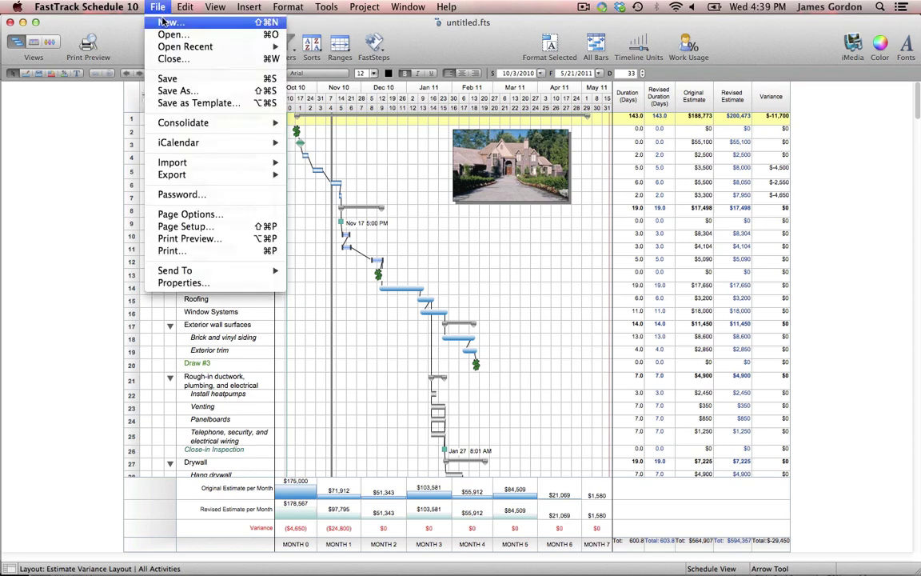
pyautogui.click(163, 22)
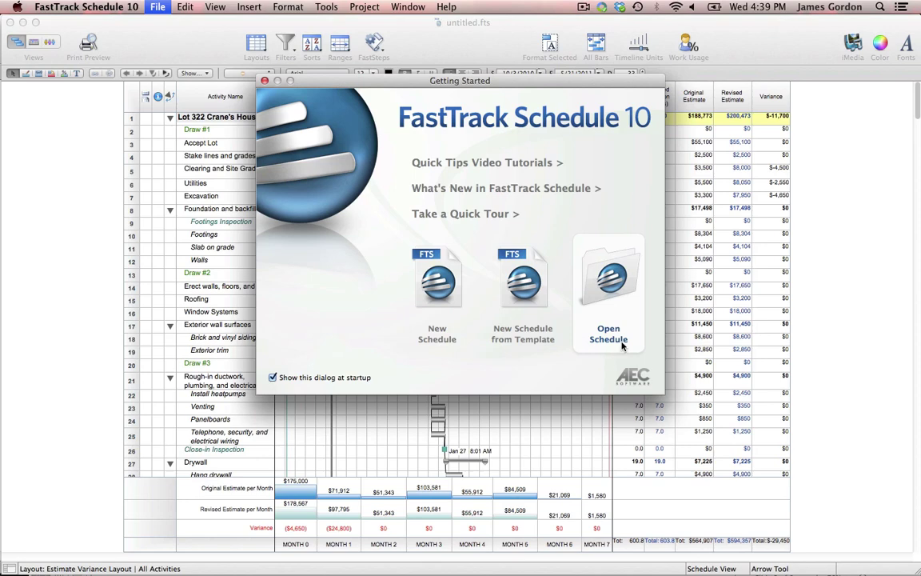
pyautogui.click(535, 277)
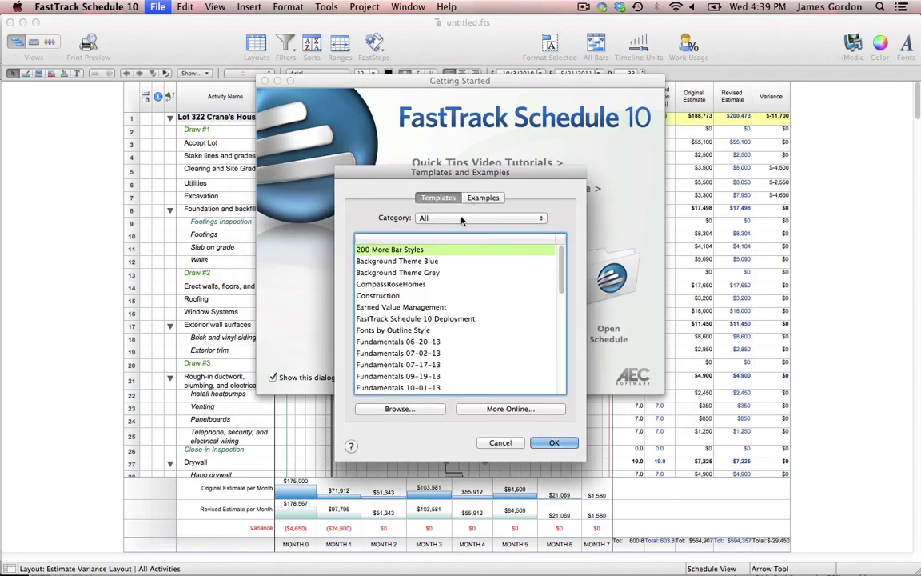
pyautogui.scroll(-4, 560, 264)
pyautogui.scroll(4, 566, 266)
pyautogui.click(483, 197)
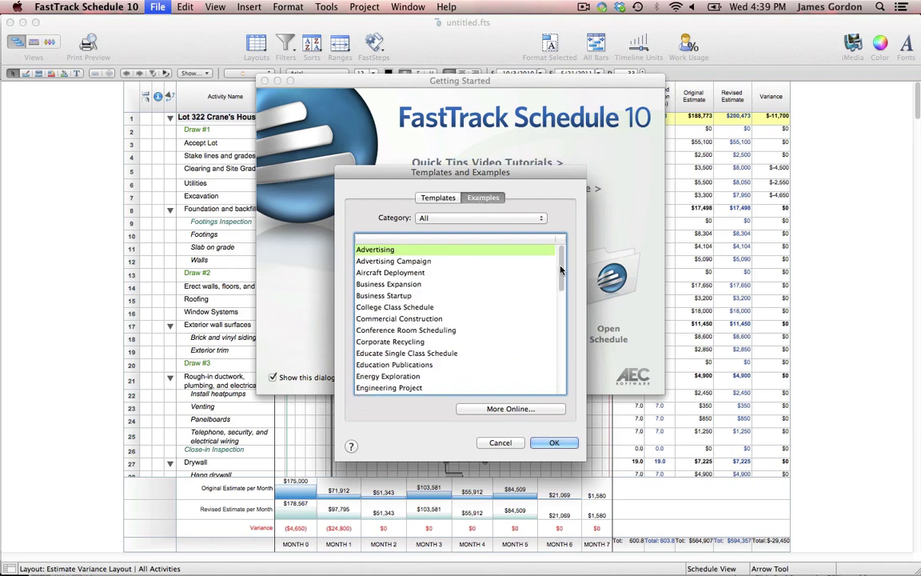
pyautogui.moveTo(561, 270); pyautogui.dragTo(563, 282)
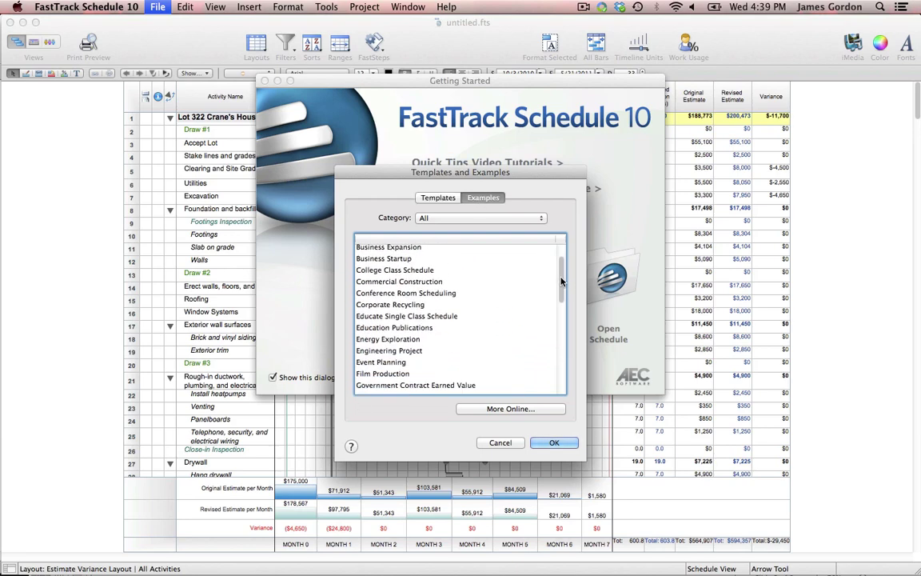
pyautogui.moveTo(561, 282); pyautogui.dragTo(564, 325)
pyautogui.click(390, 364)
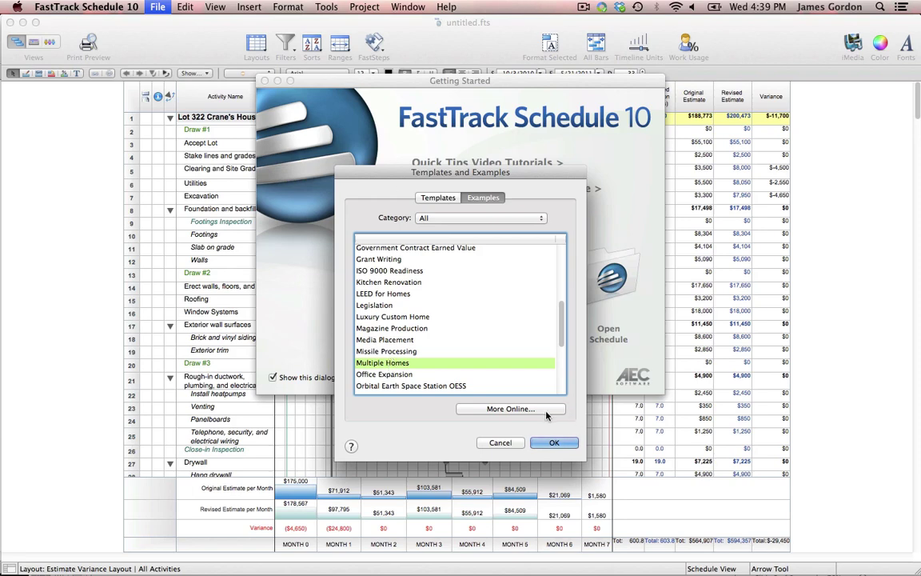
pyautogui.click(498, 443)
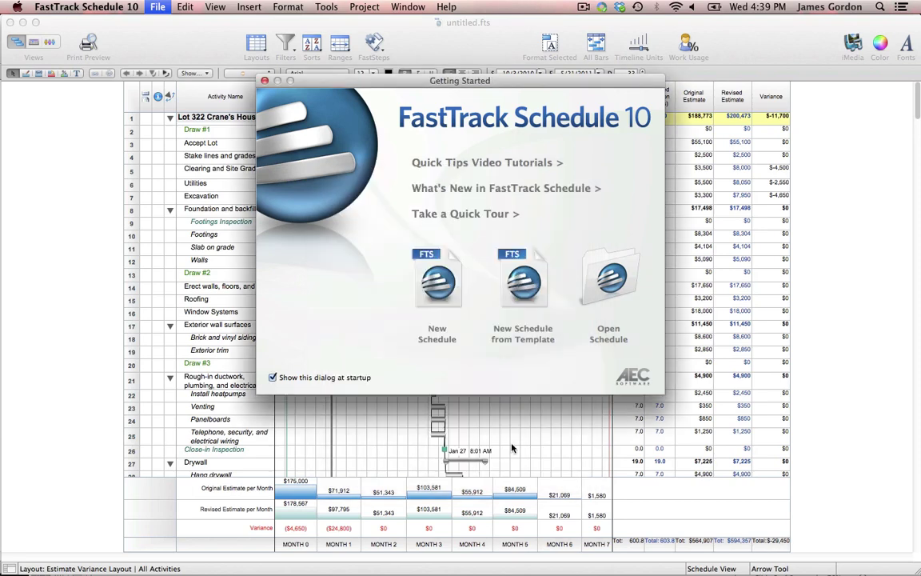
pyautogui.click(265, 81)
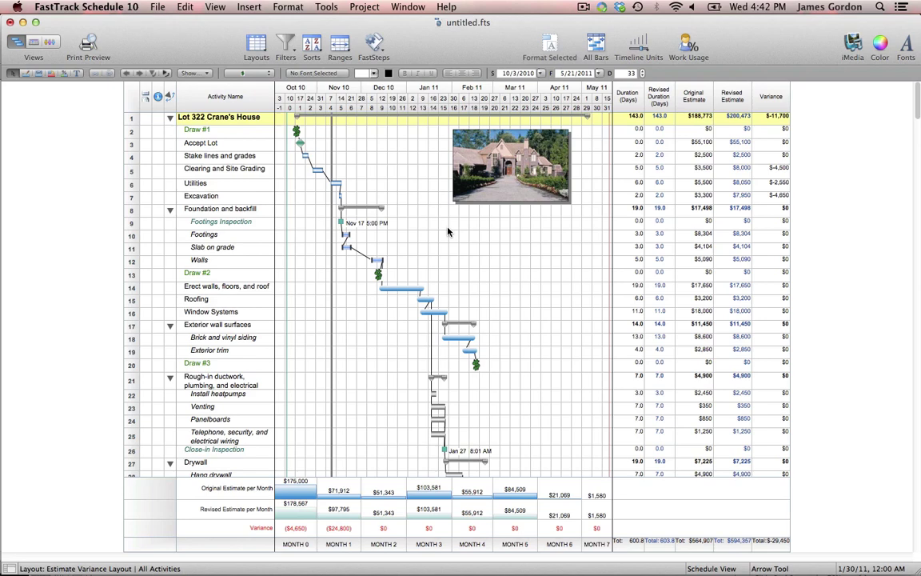
# Switch to the untitled 2.fts space station schedule and examine its Landing milestone and the enlarged component images
pyautogui.click(415, 6)
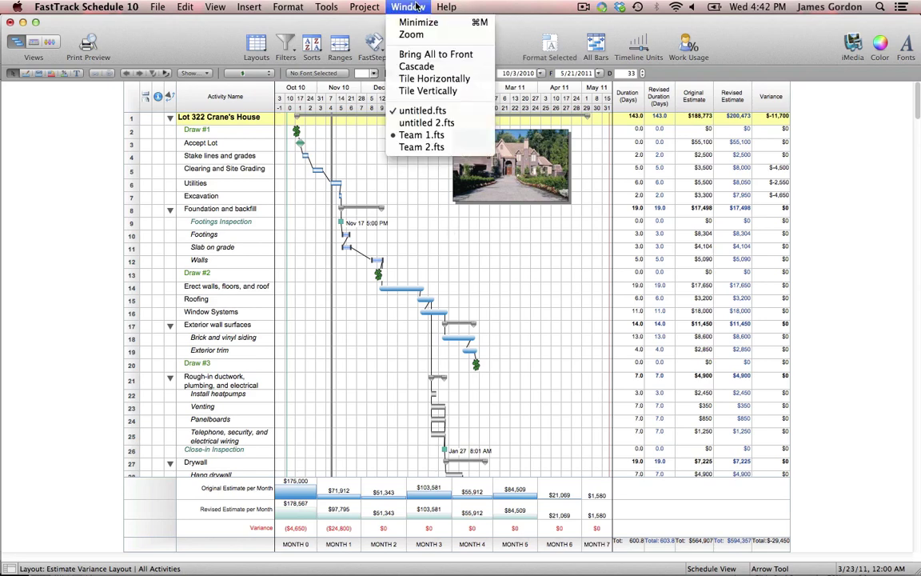
pyautogui.click(444, 124)
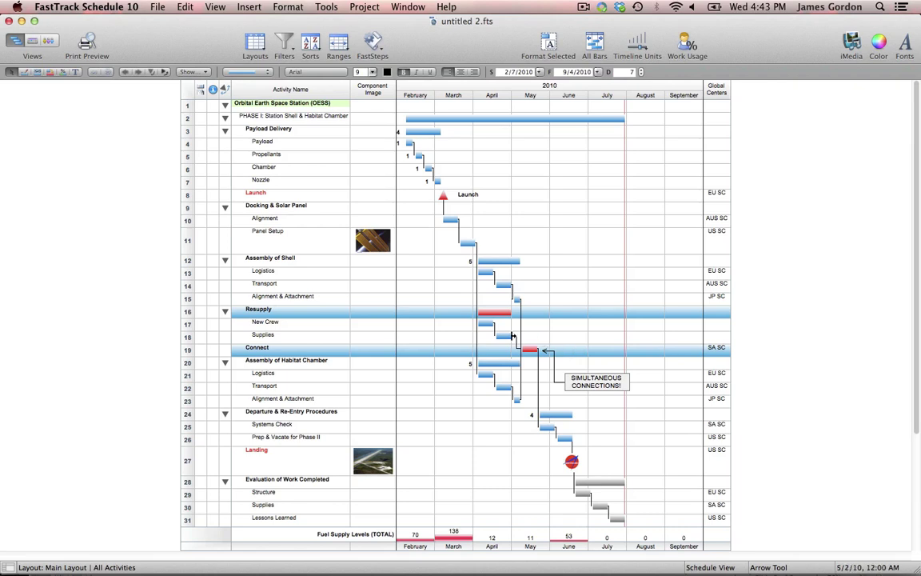
pyautogui.click(571, 461)
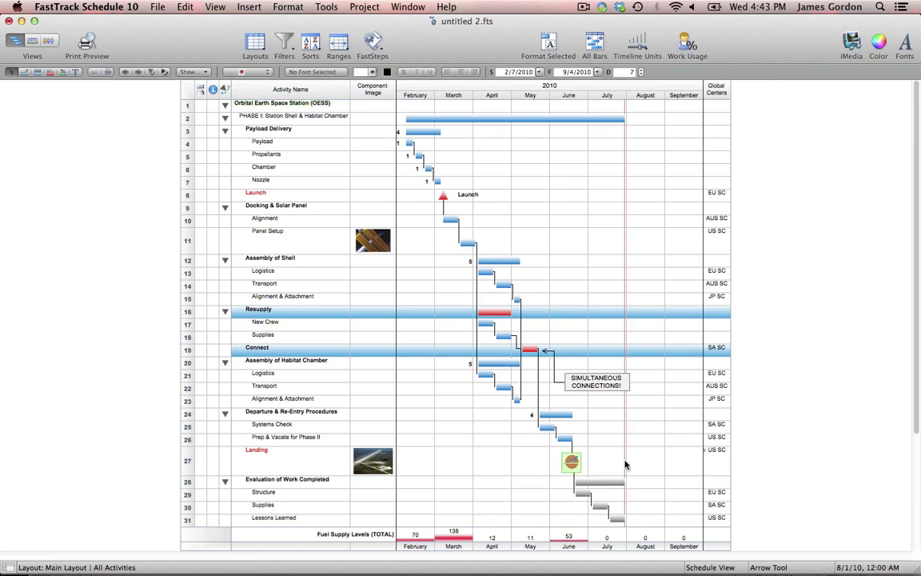
pyautogui.click(699, 465)
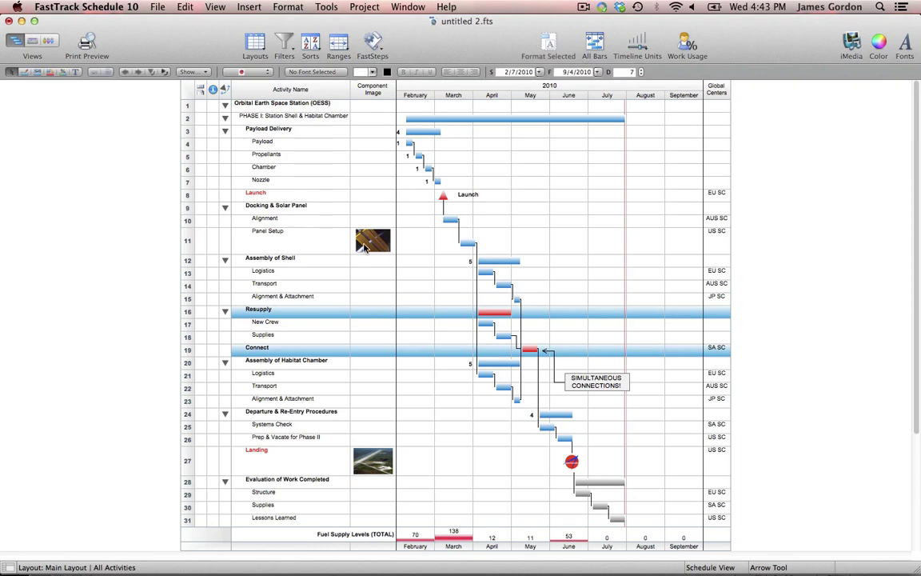
pyautogui.moveTo(364, 248)
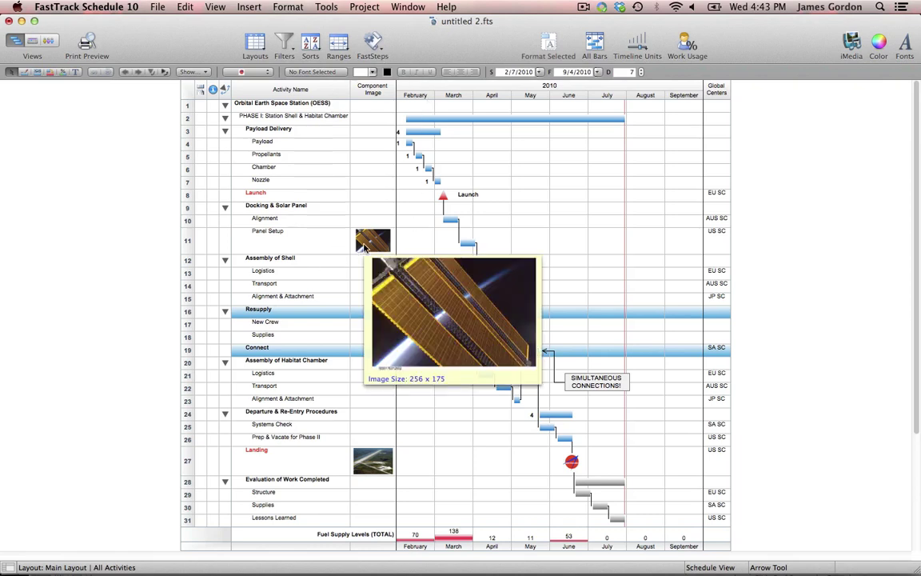
pyautogui.moveTo(373, 467)
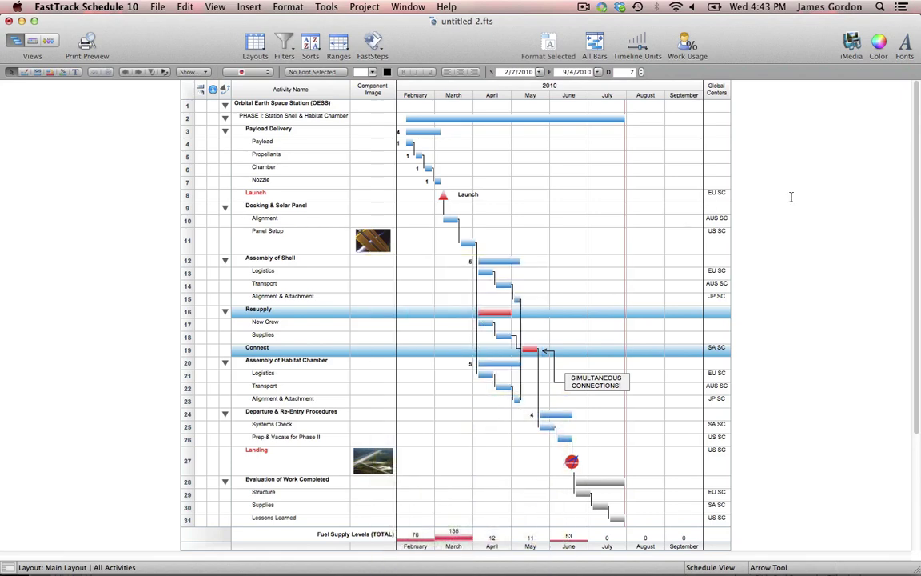
# Return to the untitled.fts home schedule and look through its activities in the calendar view from October 2010 onward
pyautogui.click(407, 8)
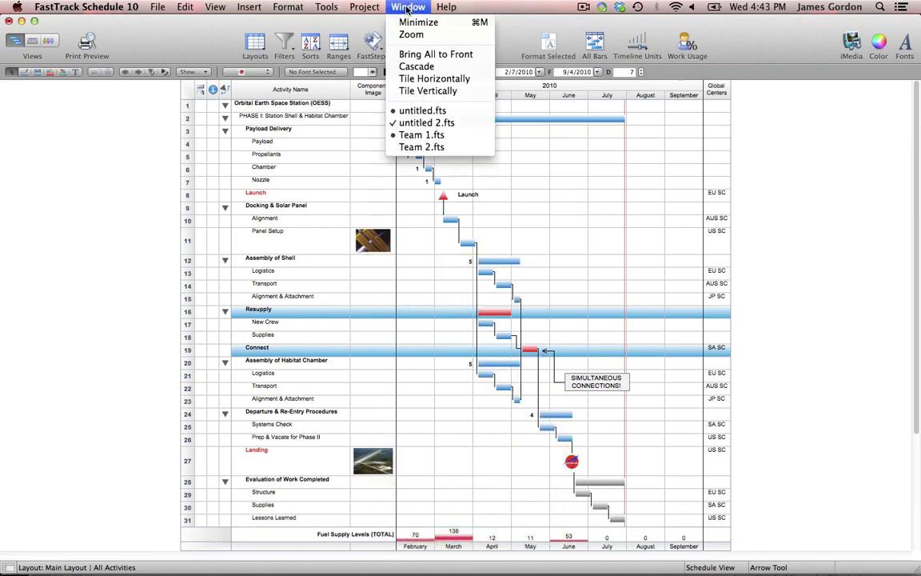
pyautogui.click(423, 111)
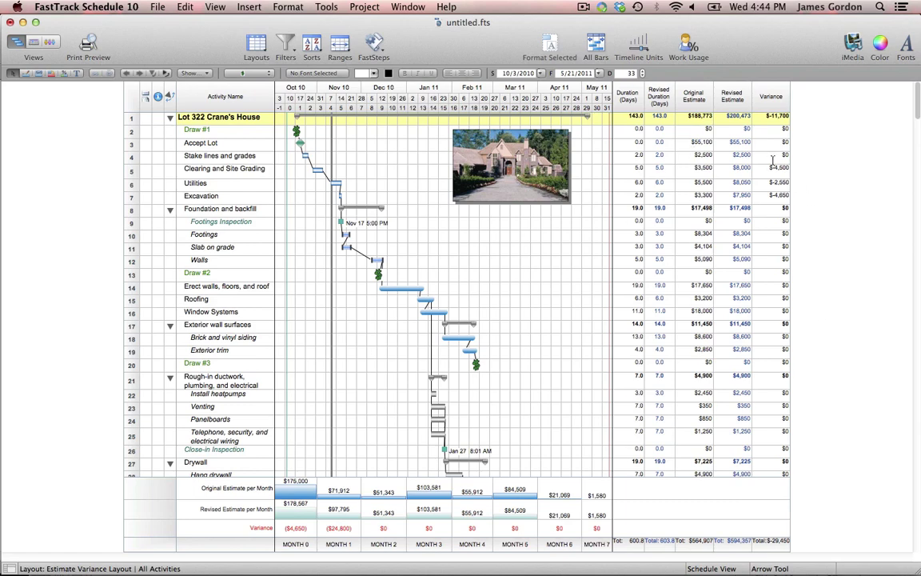
pyautogui.click(34, 40)
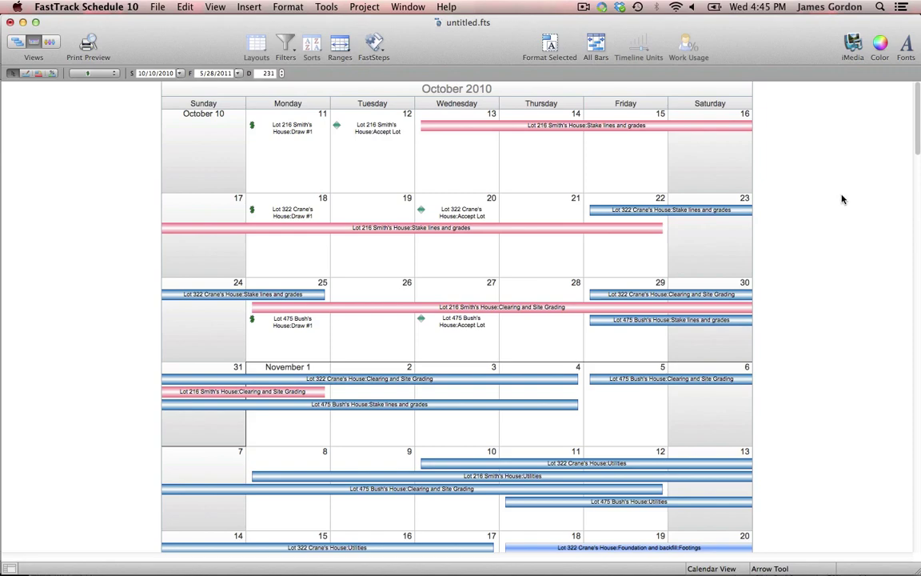
pyautogui.scroll(-15, 842, 199)
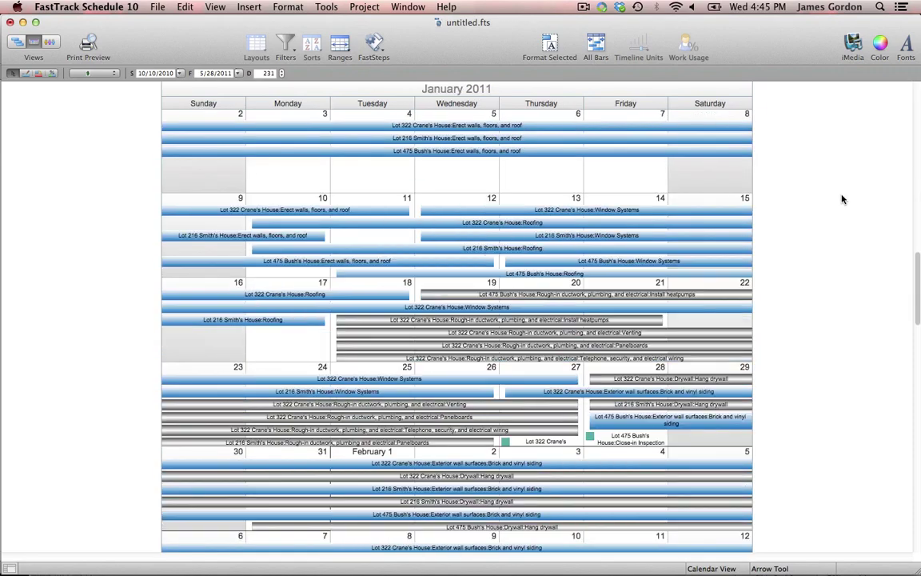
pyautogui.scroll(-1, 842, 199)
pyautogui.scroll(5, 842, 199)
pyautogui.scroll(8, 842, 200)
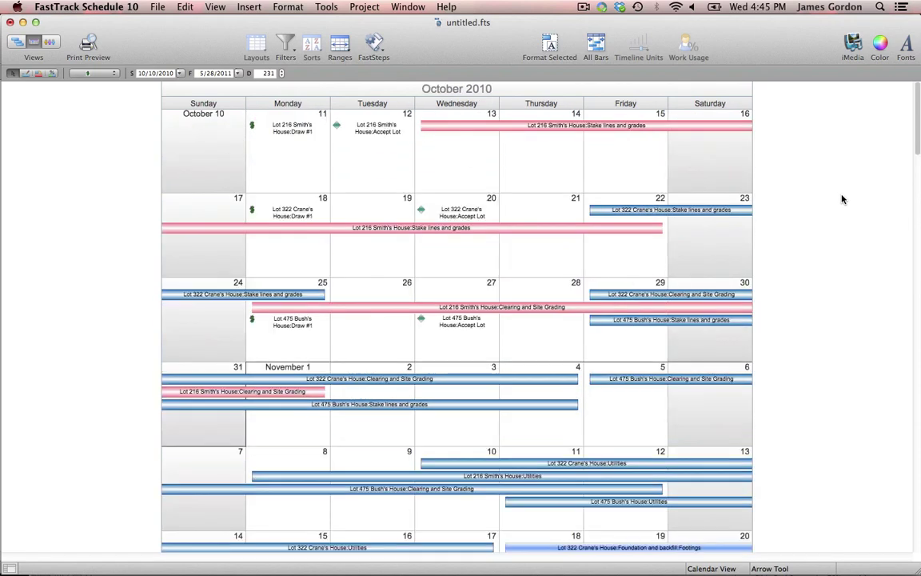
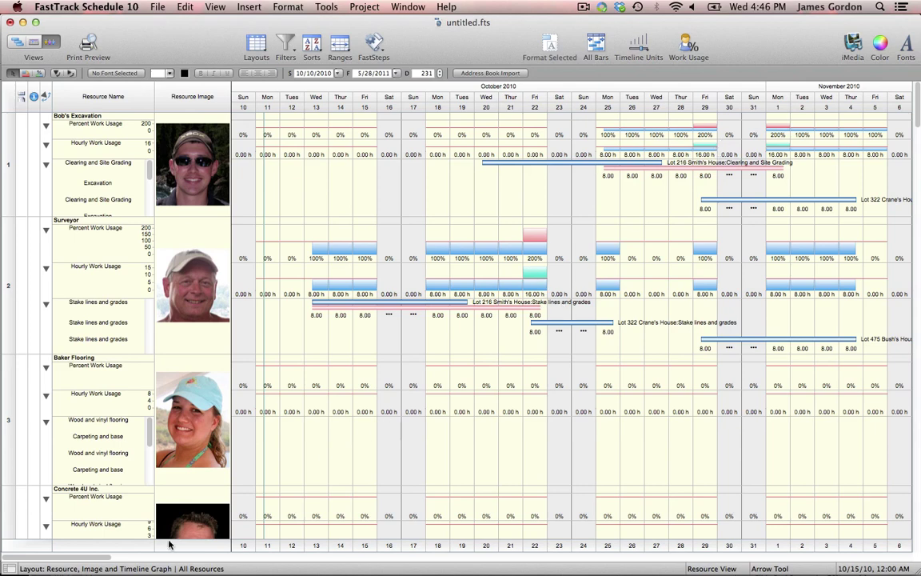
# Enlarge the percent and hourly work usage graphs of Bob's Excavation in the resource view
pyautogui.hscroll(3, 74, 560)
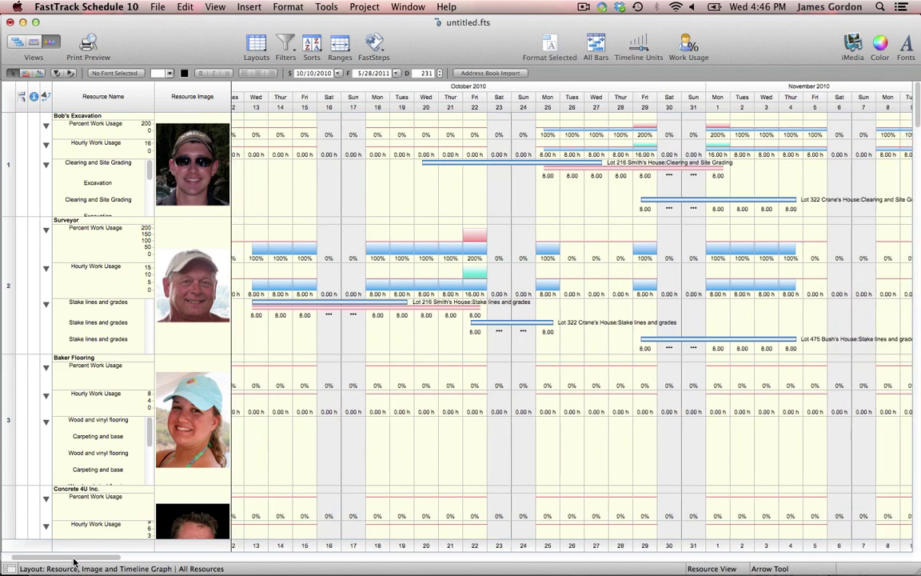
pyautogui.moveTo(74, 562); pyautogui.dragTo(80, 563)
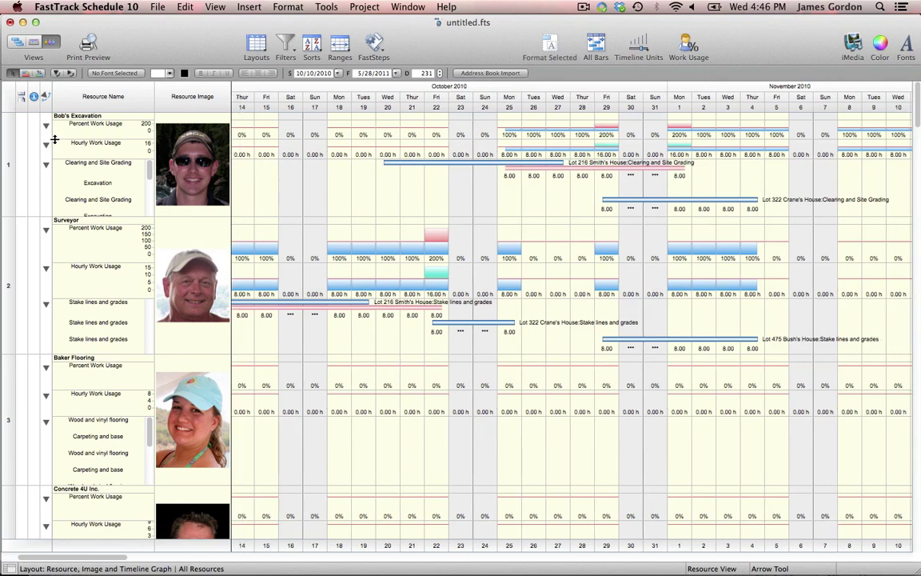
pyautogui.moveTo(55, 140); pyautogui.dragTo(50, 177)
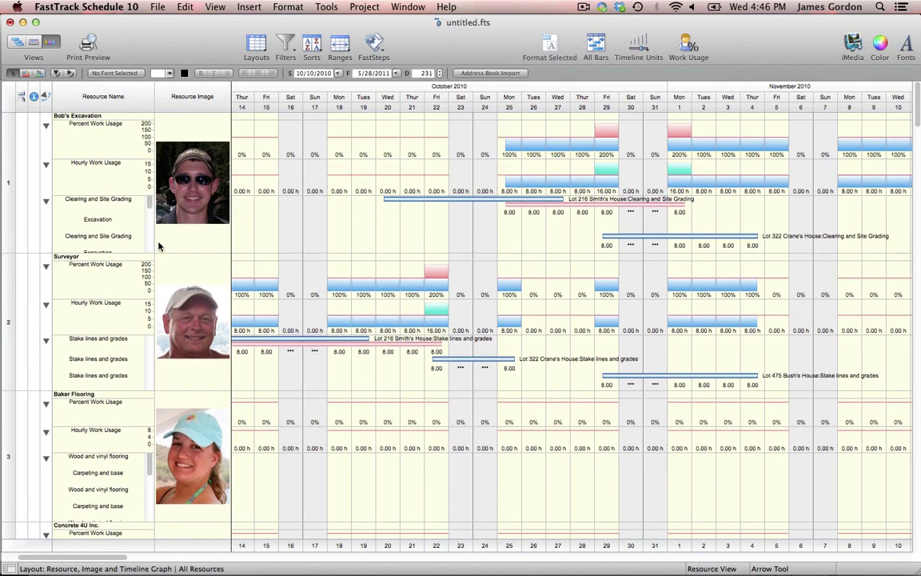
pyautogui.moveTo(149, 200)
pyautogui.mouseDown()
pyautogui.moveTo(148, 223)
pyautogui.moveTo(148, 206)
pyautogui.mouseUp()
# Return to the schedule view, nudge the legend slightly on the print preview page, and close the preview
pyautogui.click(15, 42)
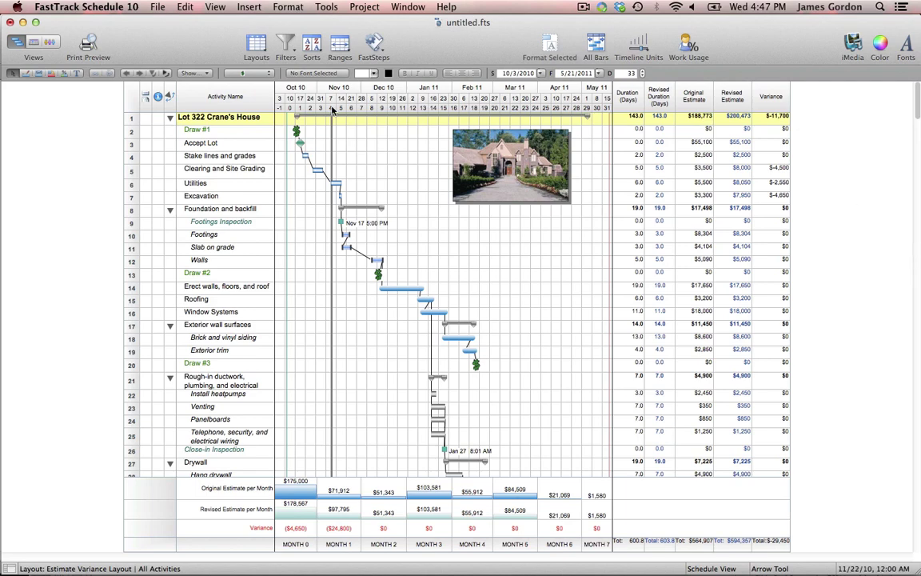
pyautogui.click(85, 48)
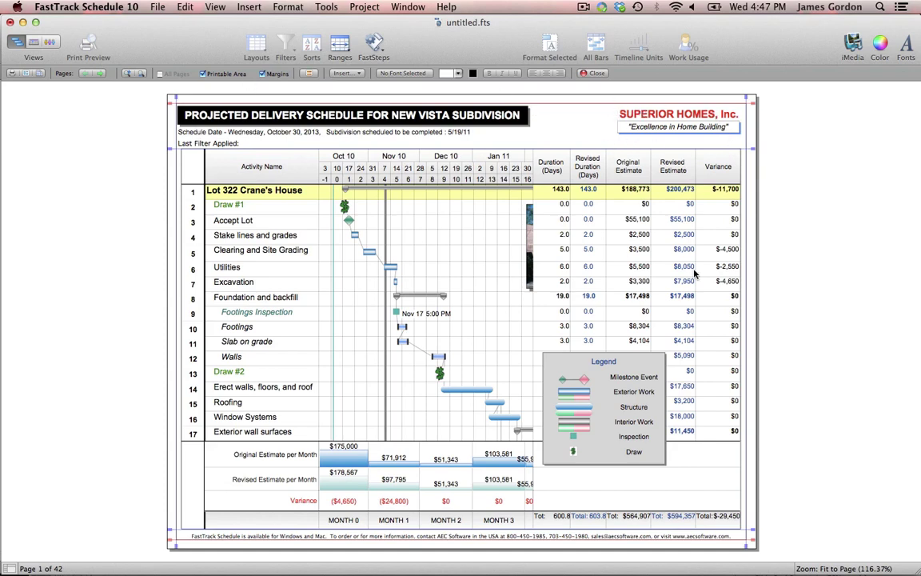
pyautogui.moveTo(631, 394); pyautogui.dragTo(641, 373)
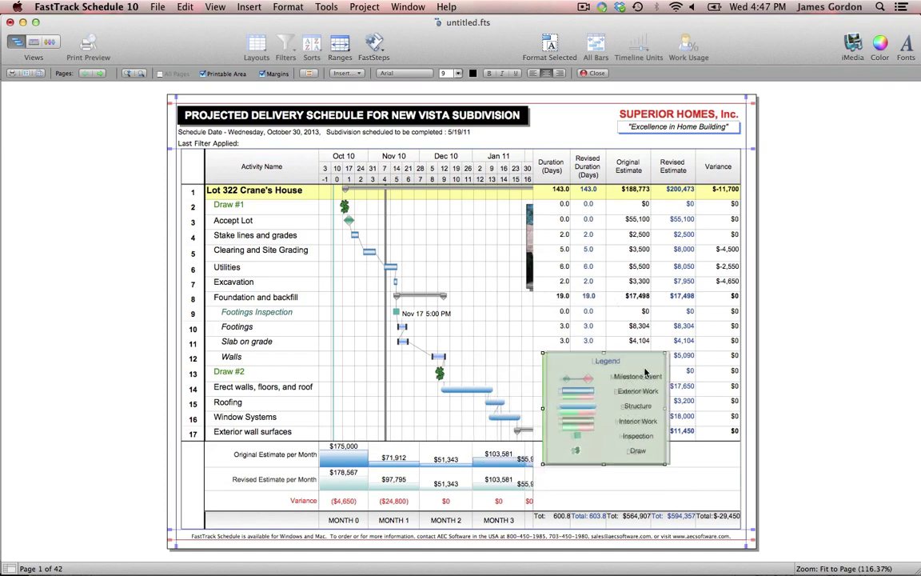
pyautogui.click(850, 305)
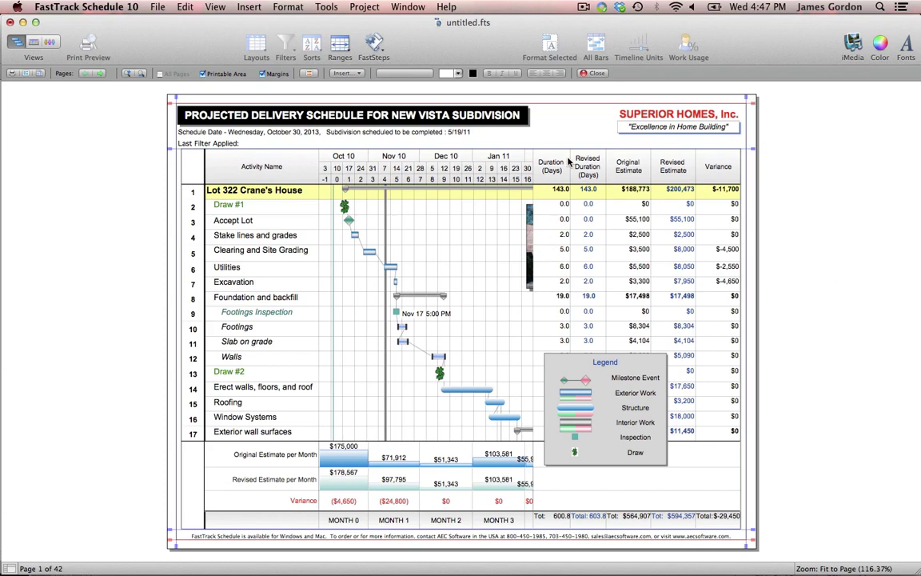
pyautogui.click(596, 74)
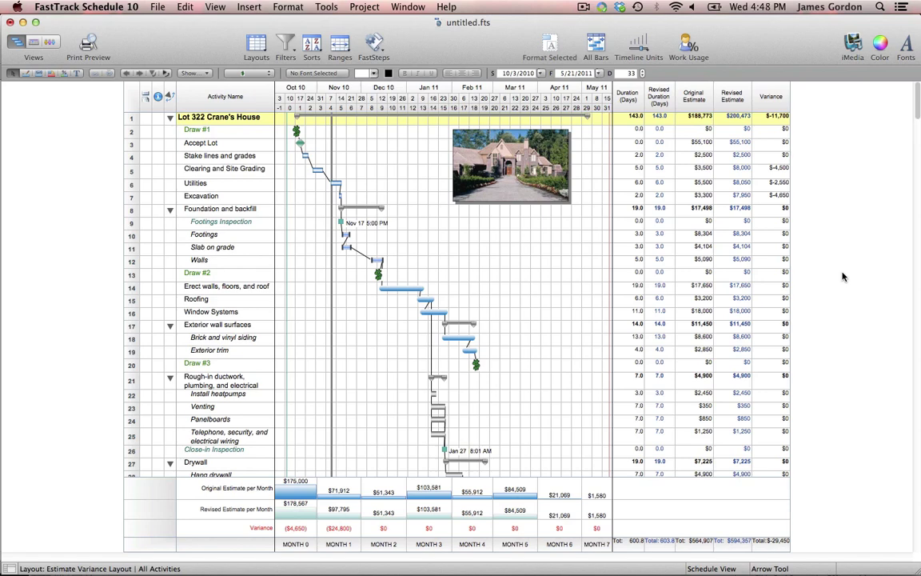
# Create a new blank schedule and enter House A as its first activity
pyautogui.click(156, 7)
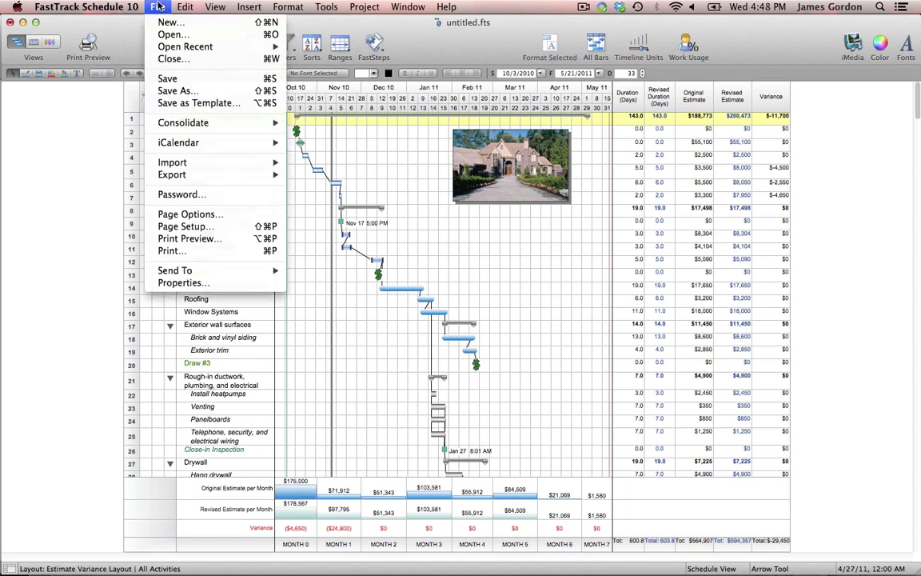
pyautogui.click(171, 22)
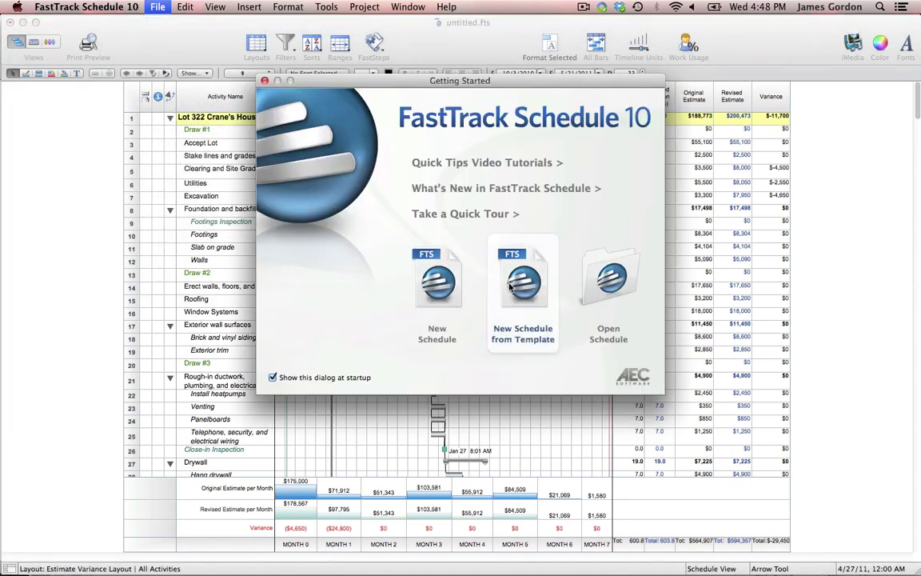
pyautogui.click(419, 286)
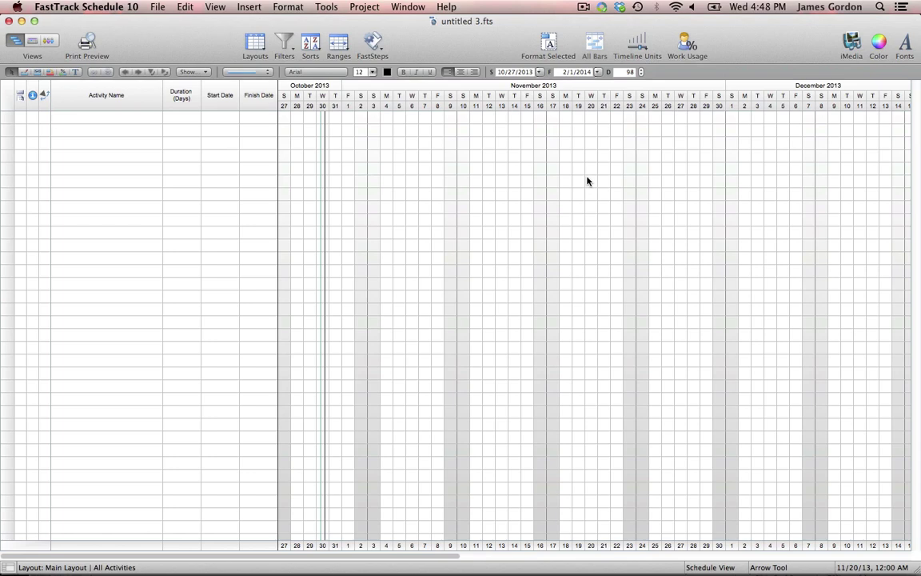
pyautogui.write('House A')
pyautogui.press('Return')
# Add Foundations, Walls and Roof as activities indented one level below House A
pyautogui.press('super+Right')
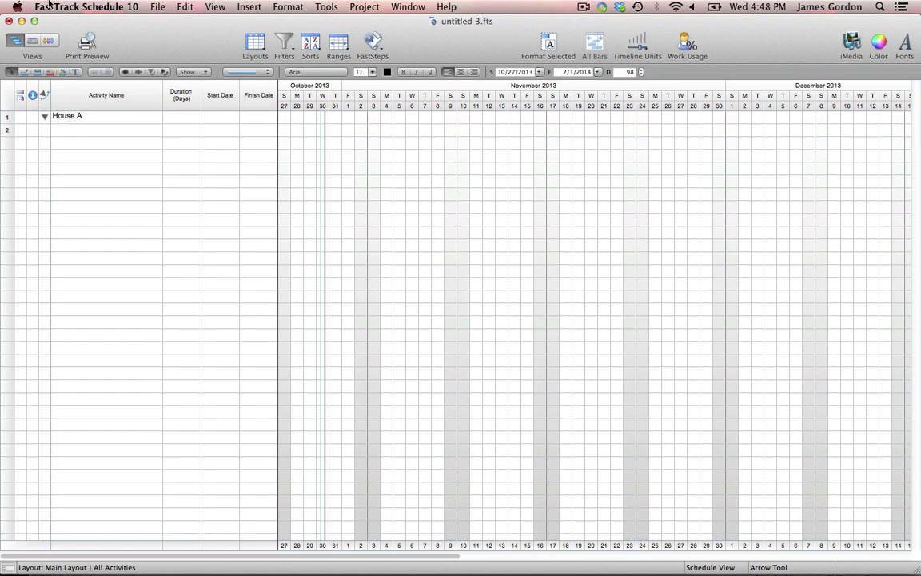
pyautogui.click(125, 72)
pyautogui.click(136, 72)
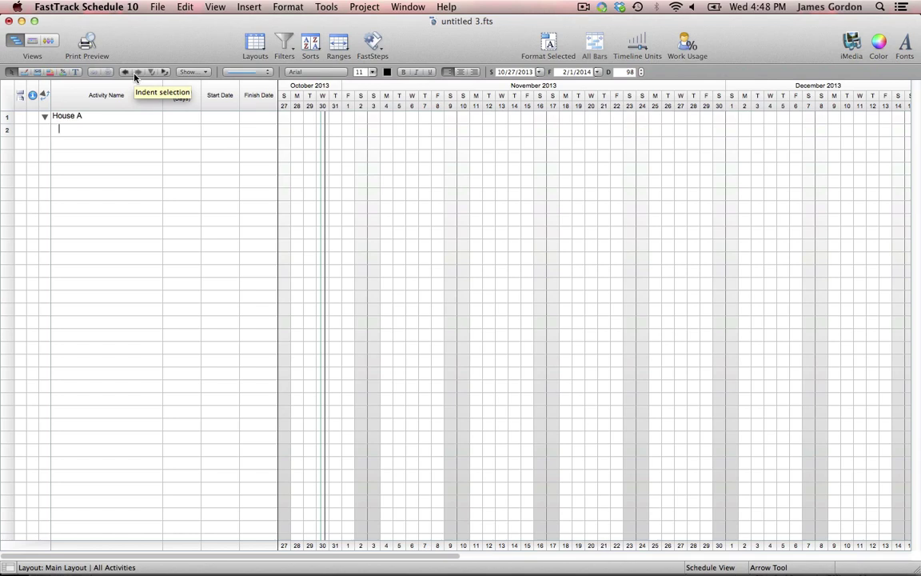
pyautogui.write('Foundations')
pyautogui.press('Return')
pyautogui.write('Walls')
pyautogui.press('Return')
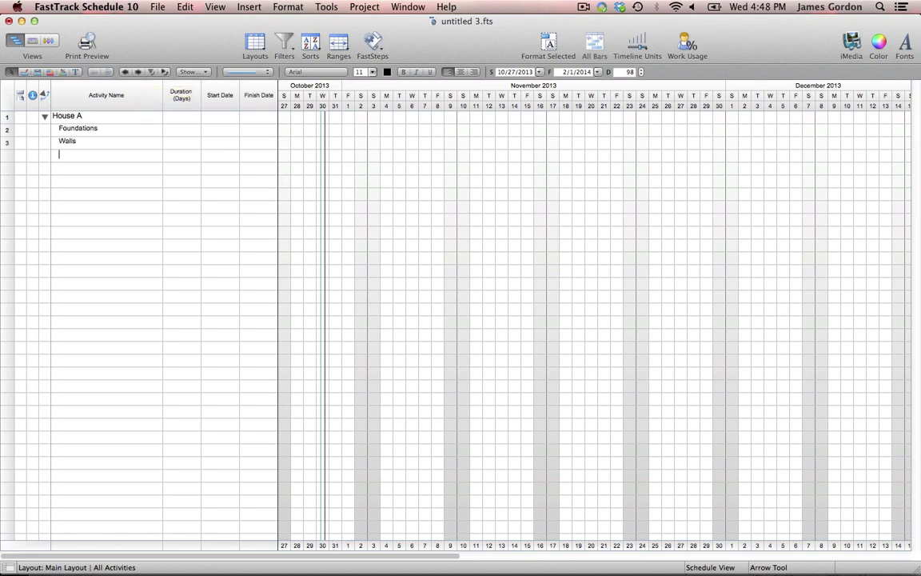
pyautogui.write('Roof')
pyautogui.press('Return')
# Add an Interior activity at the same level as Roof, with Electrical indented beneath it
pyautogui.write('Interior')
pyautogui.press('Return')
pyautogui.press('Tab')
pyautogui.write('Electrical')
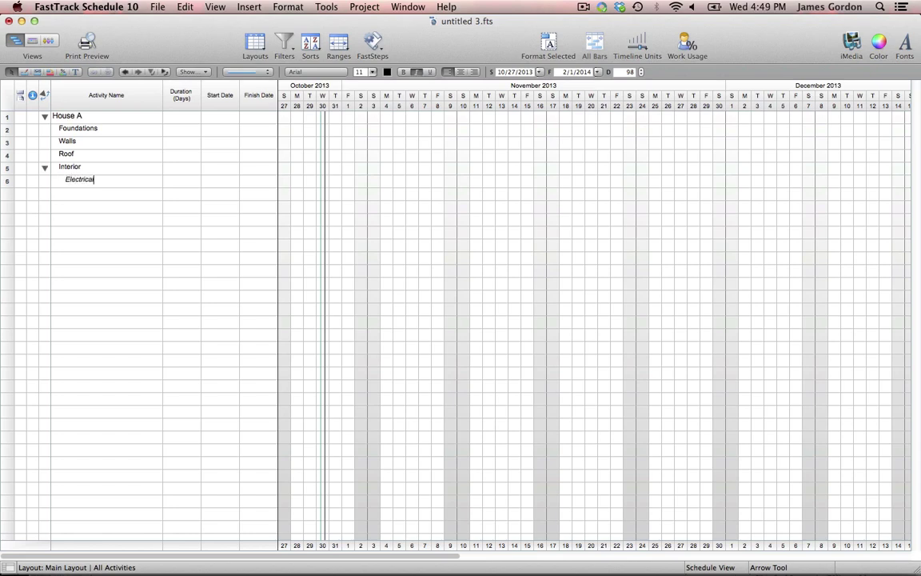
# Add a Plumbing activity below Electrical, at the same outline level under Interior
pyautogui.press('Return')
pyautogui.write('Plumbing')
pyautogui.click(191, 157)
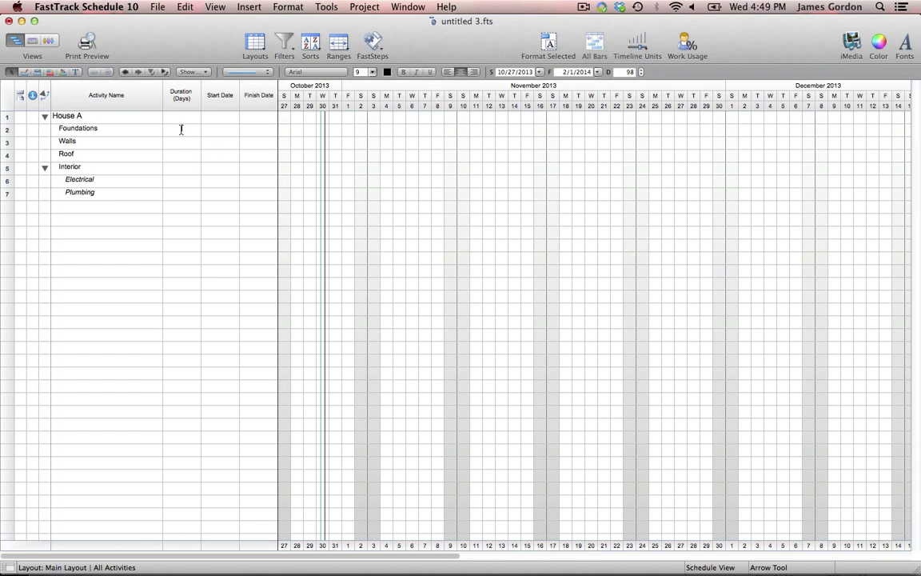
# Set the duration of the Foundations activity to 4 days
pyautogui.click(181, 129)
pyautogui.write('4')
pyautogui.click(384, 206)
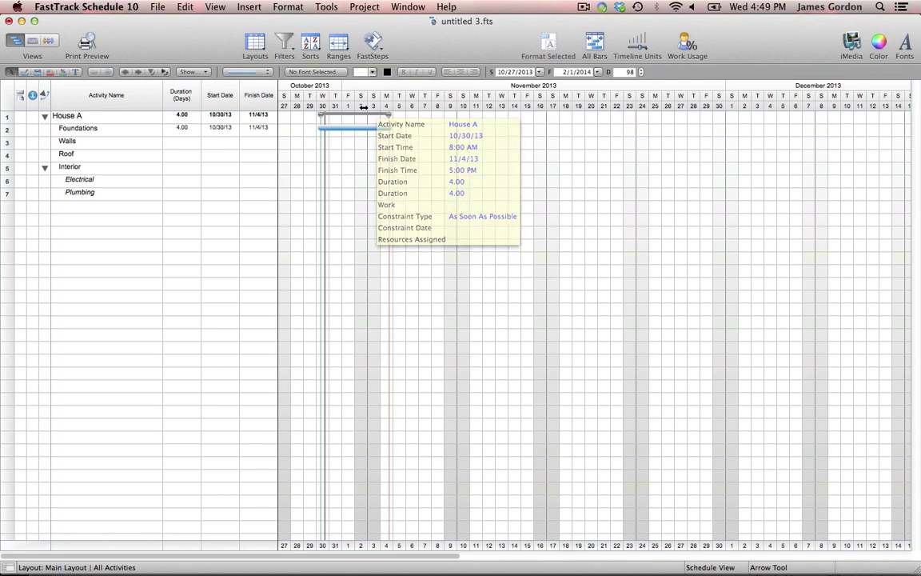
# Schedule the Walls activity with a start date of Oct 30, 2013 and a finish date of Nov 5, 2013
pyautogui.click(215, 142)
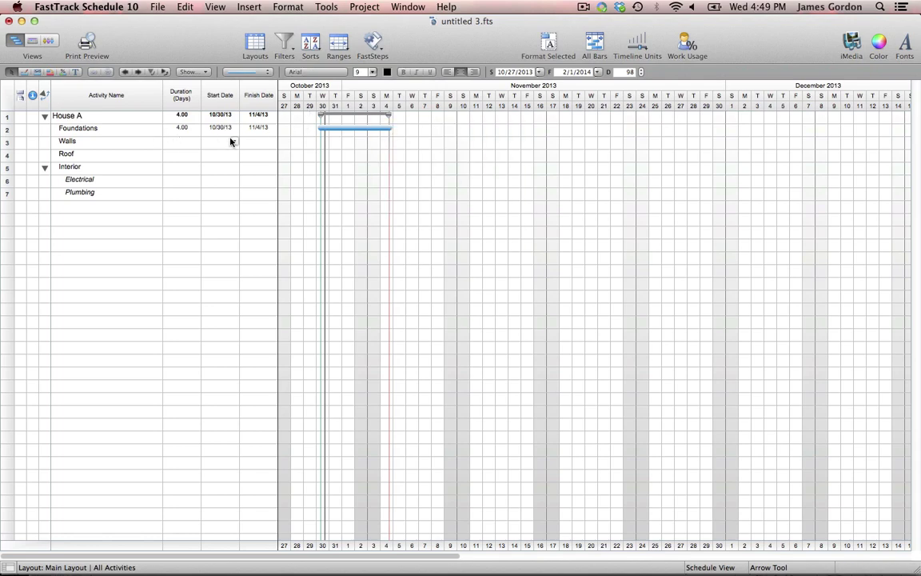
pyautogui.click(232, 143)
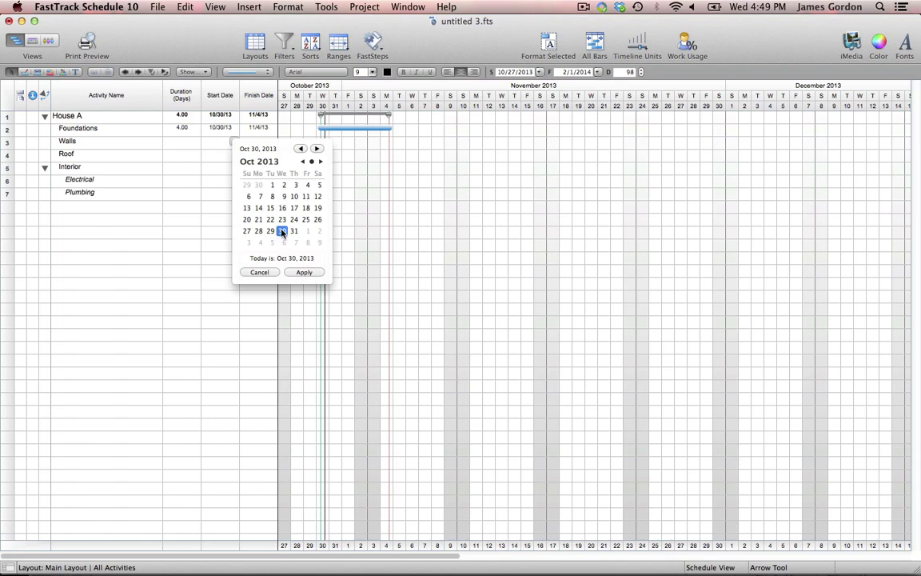
pyautogui.click(304, 272)
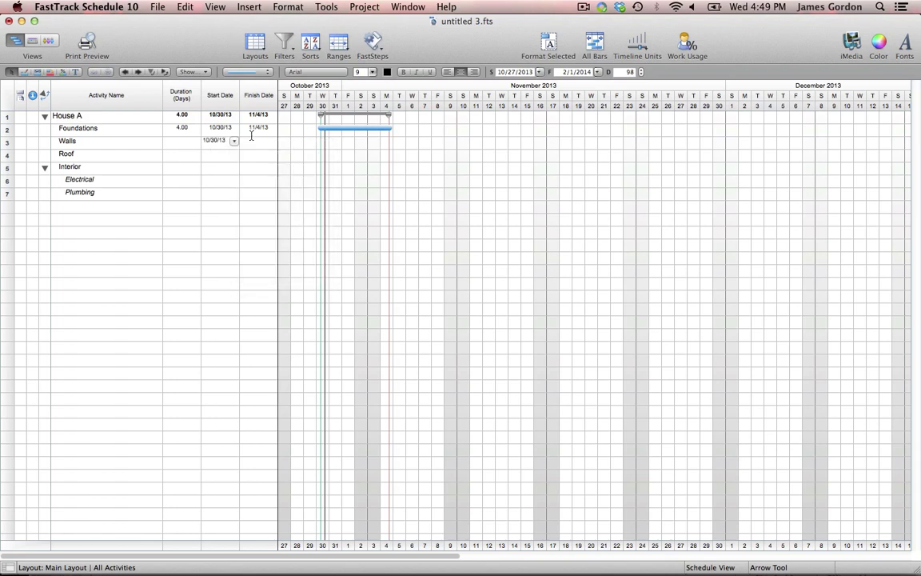
pyautogui.click(253, 140)
pyautogui.click(271, 141)
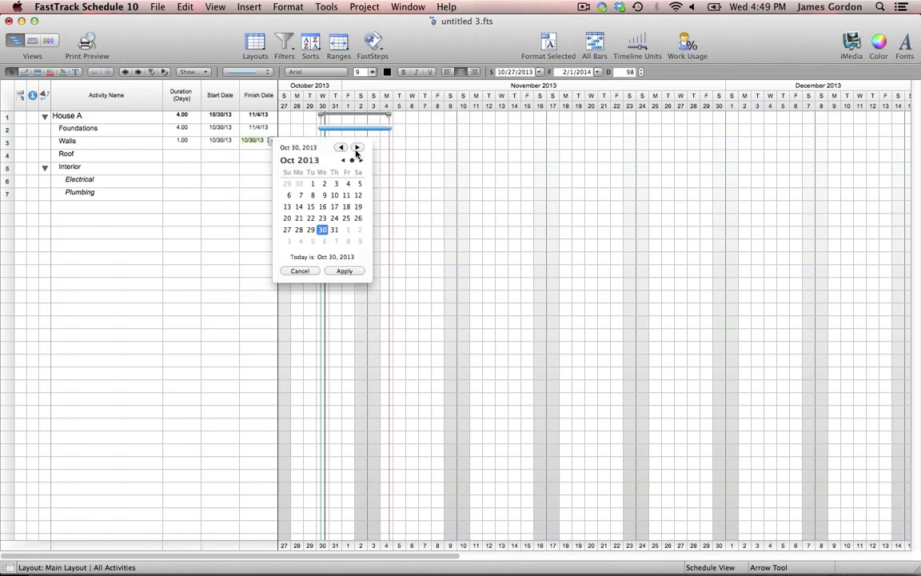
pyautogui.click(361, 160)
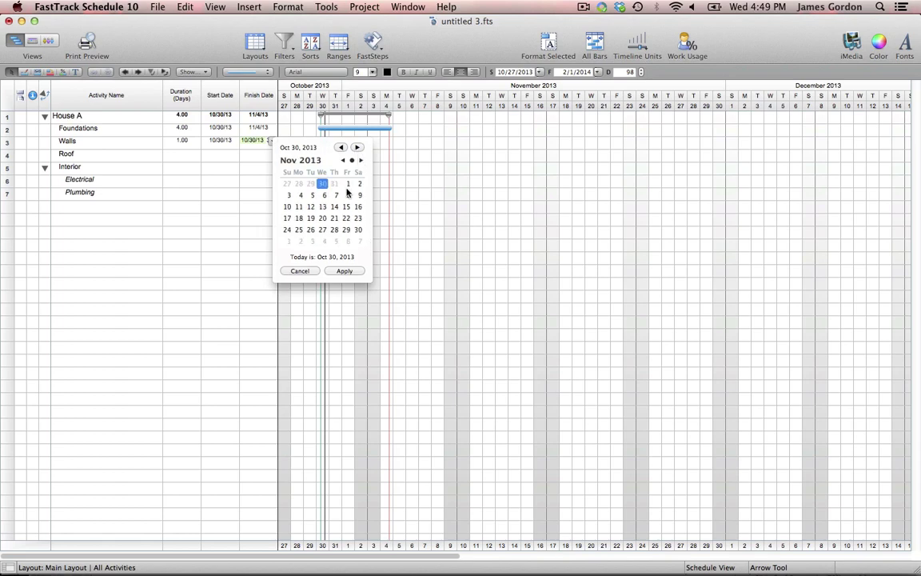
pyautogui.click(310, 195)
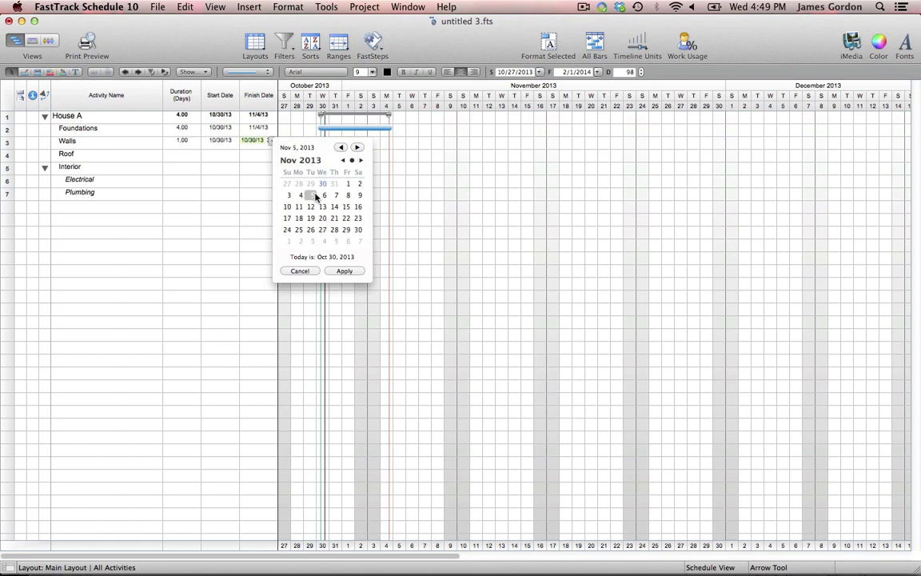
pyautogui.click(340, 271)
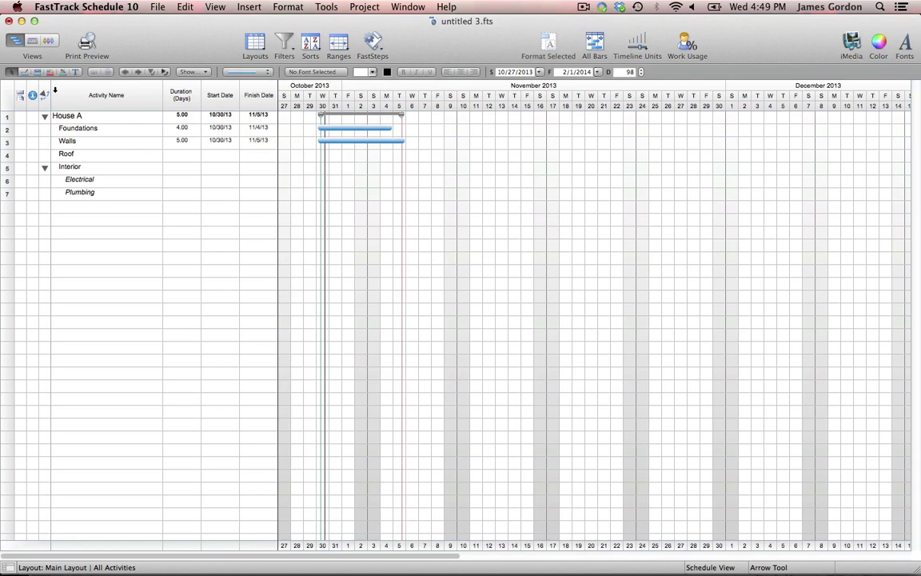
# Draw a timeline bar for Roof from 10/30/13 to 11/4/13, and set the Electrical and Plumbing durations to 3 days each
pyautogui.click(24, 72)
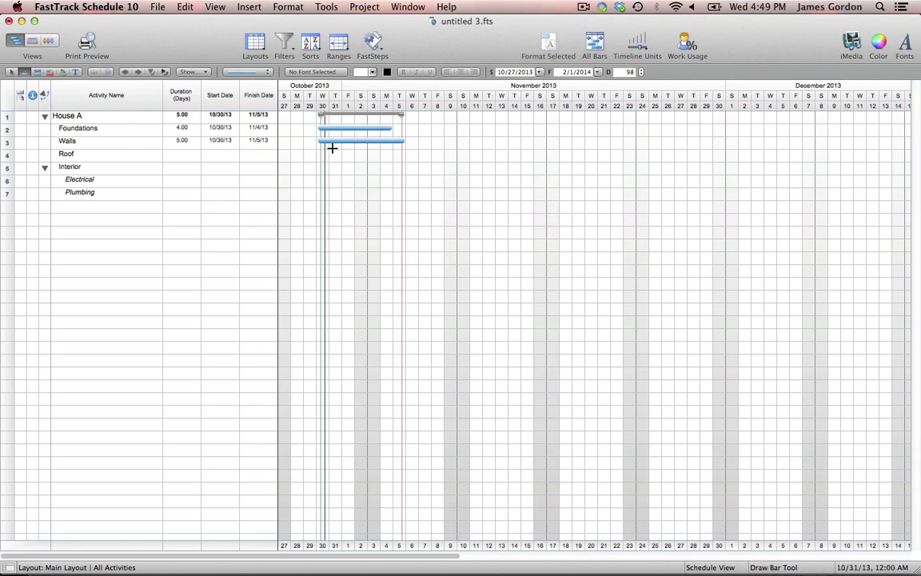
pyautogui.moveTo(318, 156); pyautogui.dragTo(391, 155)
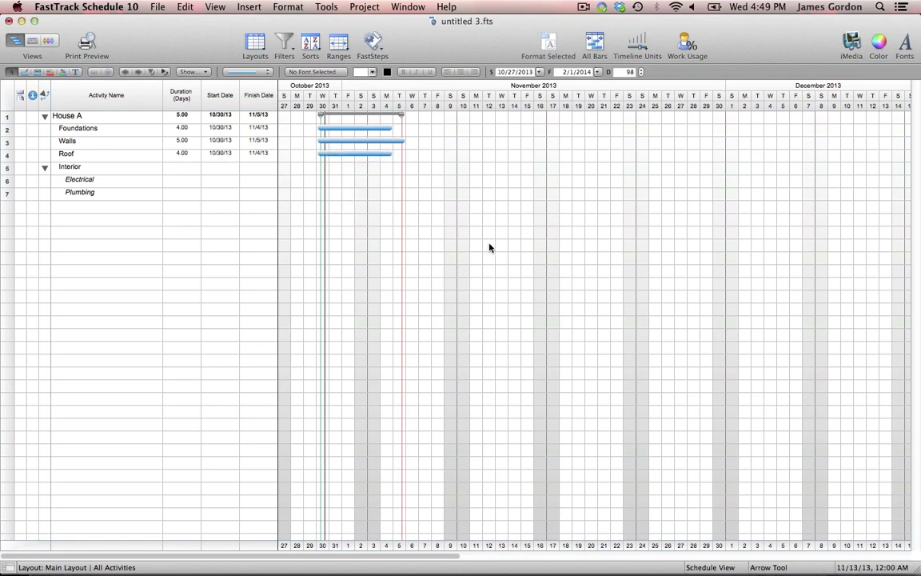
pyautogui.click(181, 180)
pyautogui.write('3')
pyautogui.press('Return')
pyautogui.write('3')
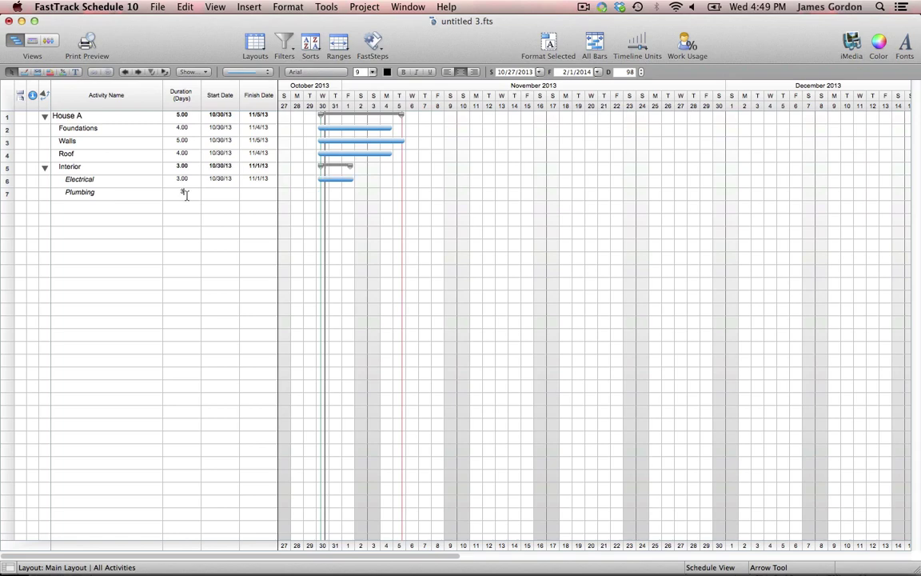
pyautogui.click(450, 199)
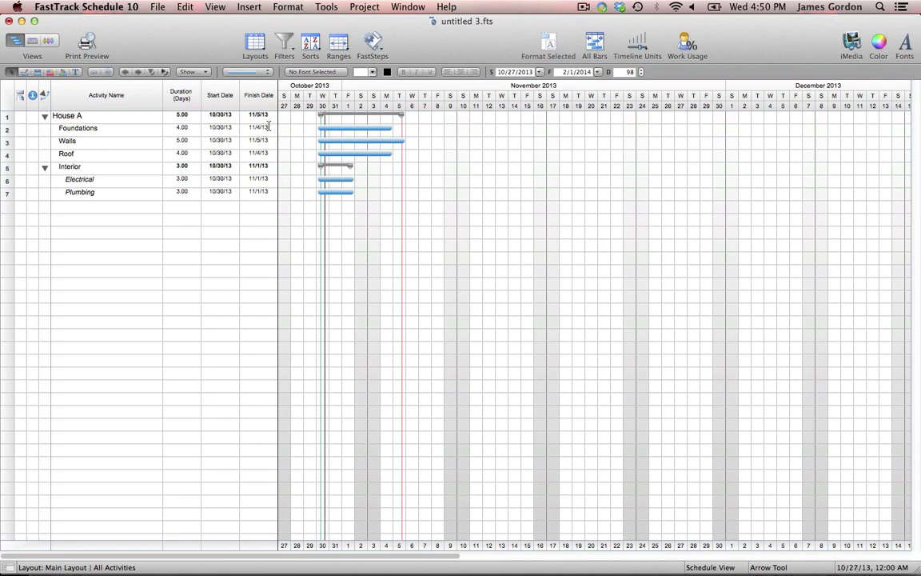
# Link all activities from House A through Plumbing in a finish-to-start sequence
pyautogui.moveTo(304, 123); pyautogui.dragTo(414, 214)
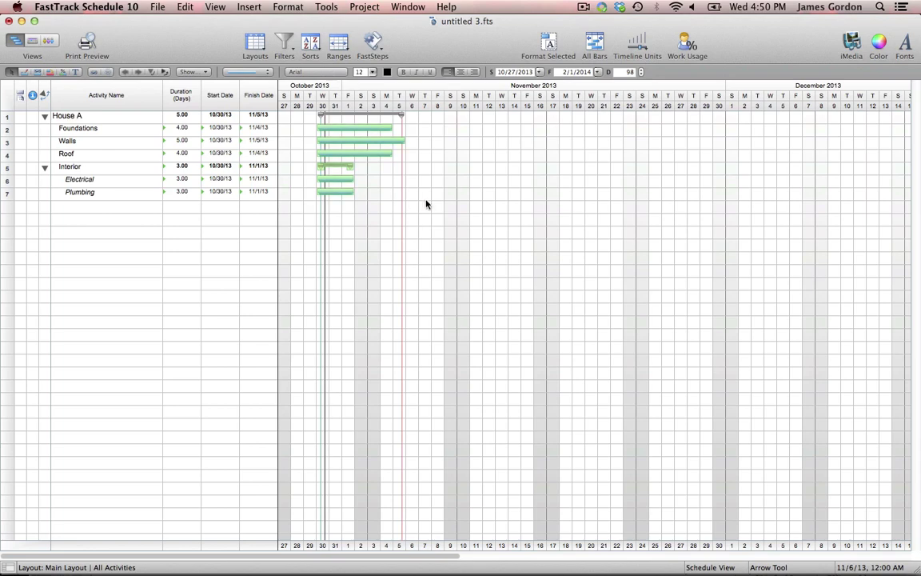
pyautogui.click(426, 204)
pyautogui.click(6, 116)
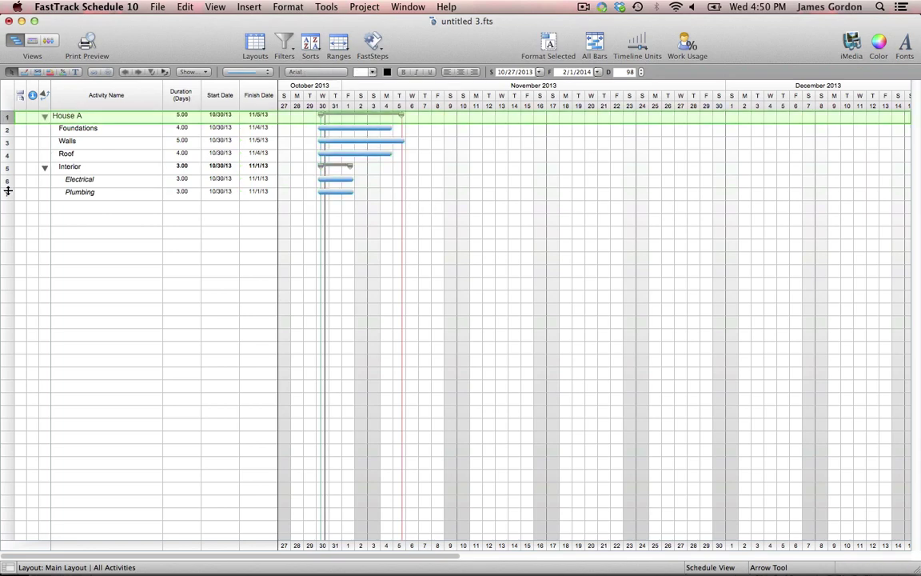
pyautogui.keyDown('shift'); pyautogui.click(8, 192); pyautogui.keyUp('shift')
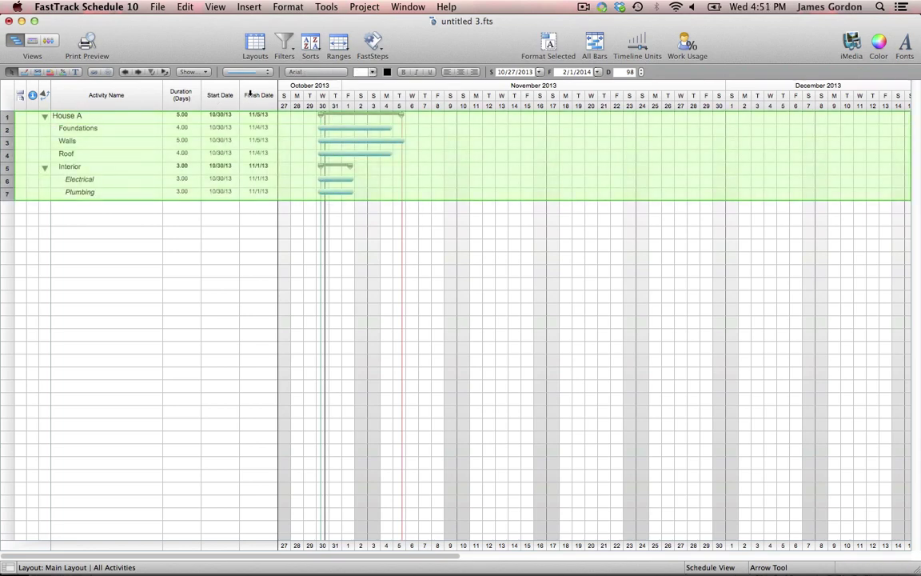
pyautogui.click(94, 76)
pyautogui.click(579, 303)
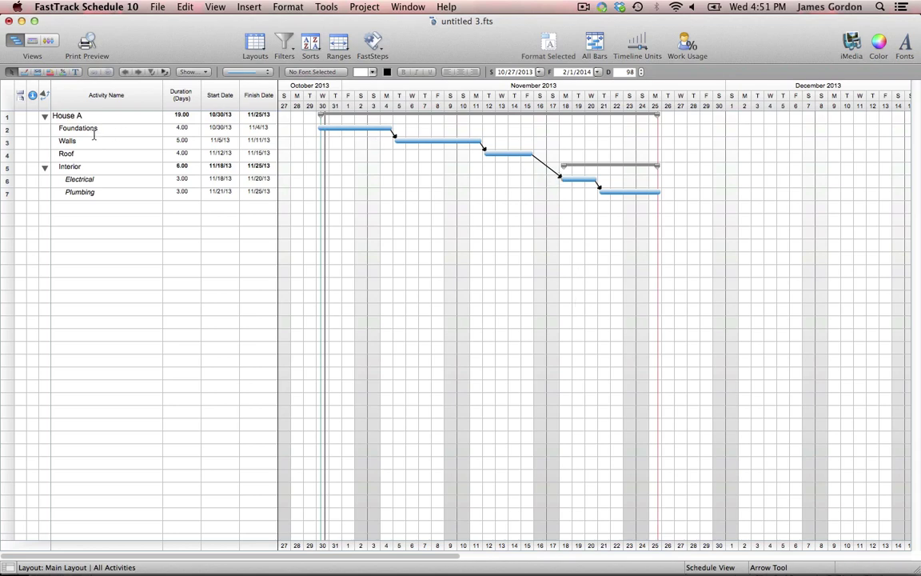
# Inspect the row information and bar tracking details of the Foundations activity
pyautogui.click(30, 130)
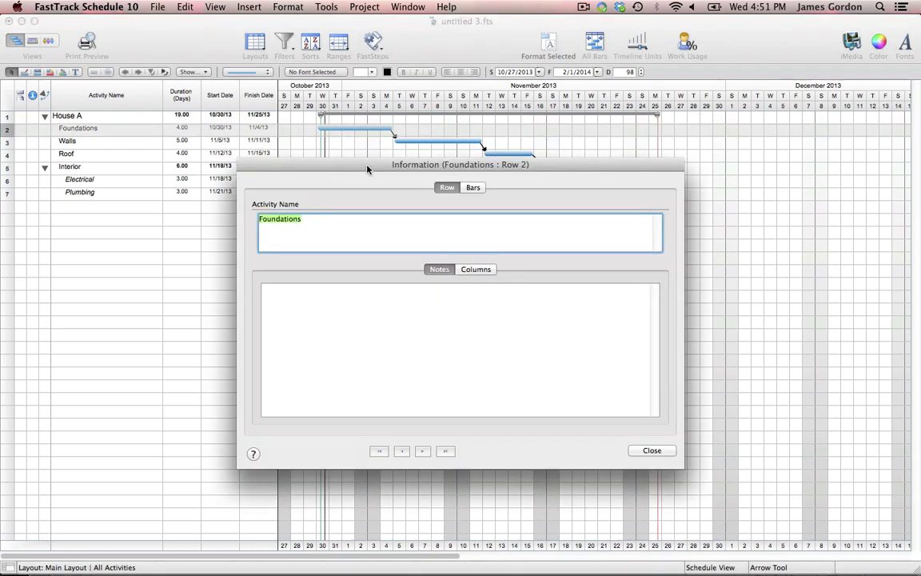
pyautogui.click(473, 188)
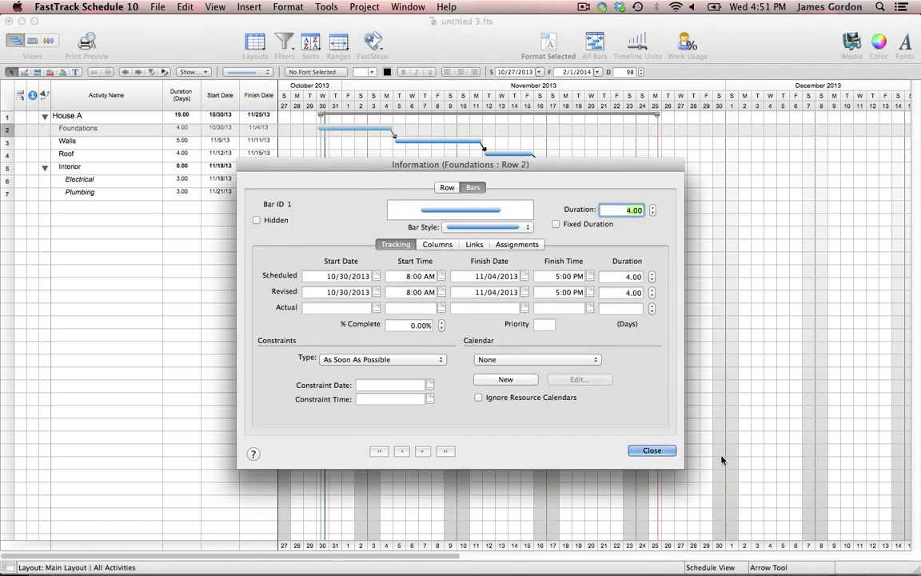
pyautogui.click(652, 451)
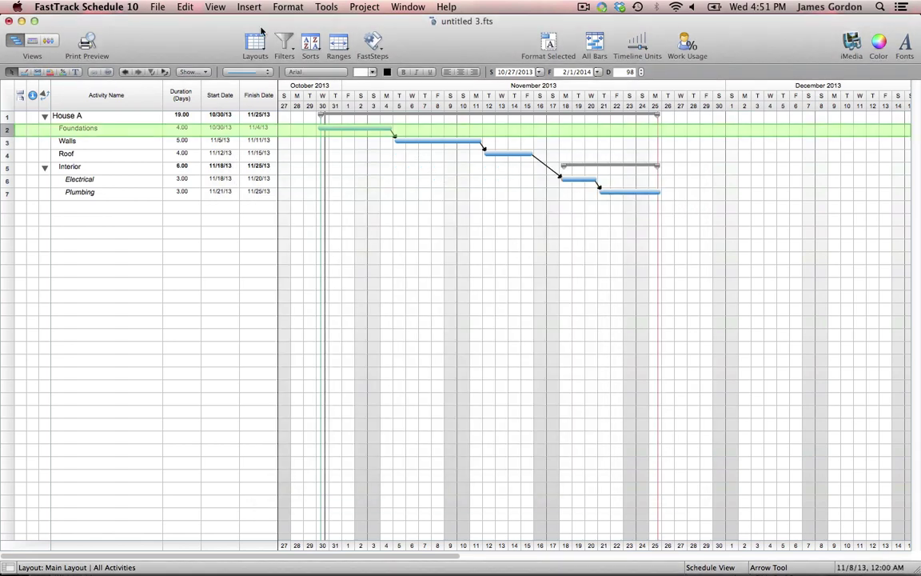
# Review the Foundations bar's links and the activities offered as predecessors, without adding a link
pyautogui.doubleClick(326, 130)
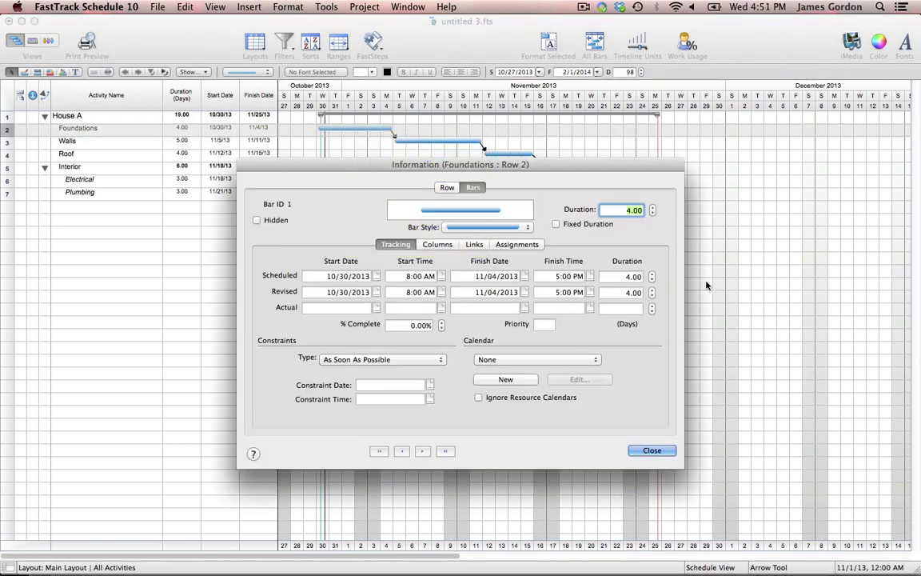
pyautogui.click(475, 245)
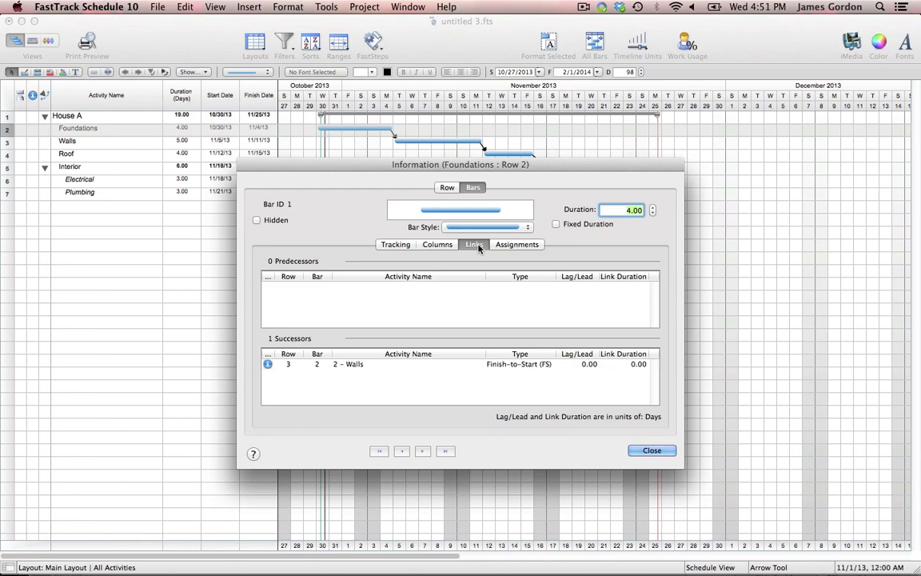
pyautogui.click(395, 293)
pyautogui.click(478, 287)
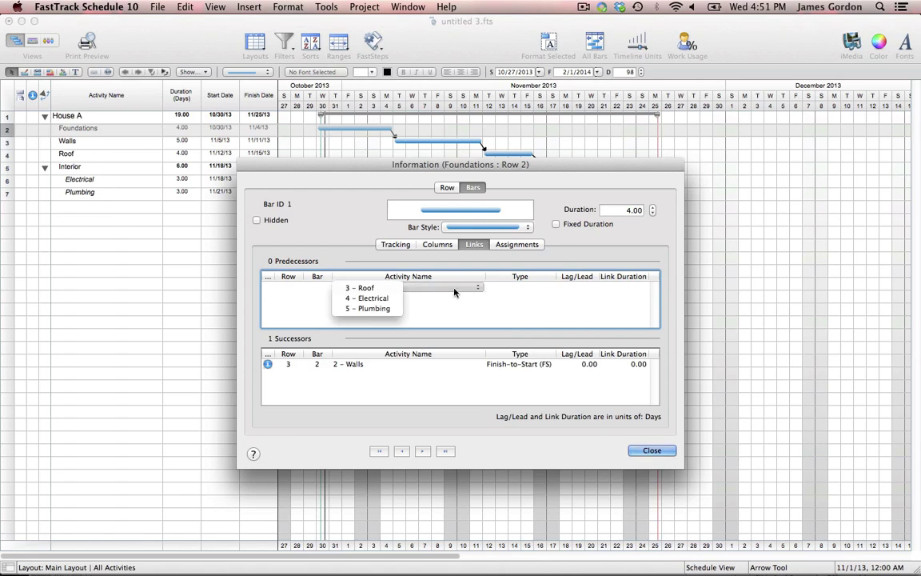
pyautogui.click(454, 293)
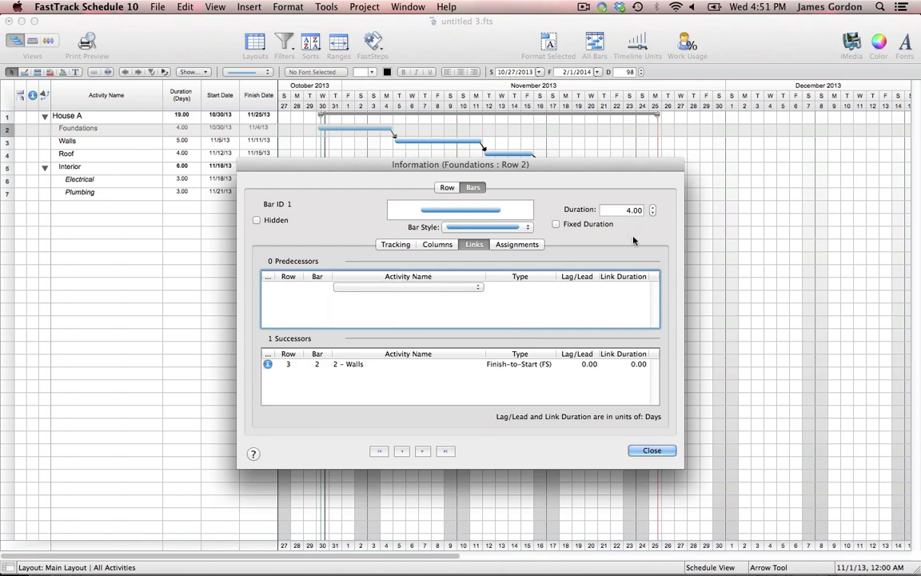
pyautogui.click(649, 451)
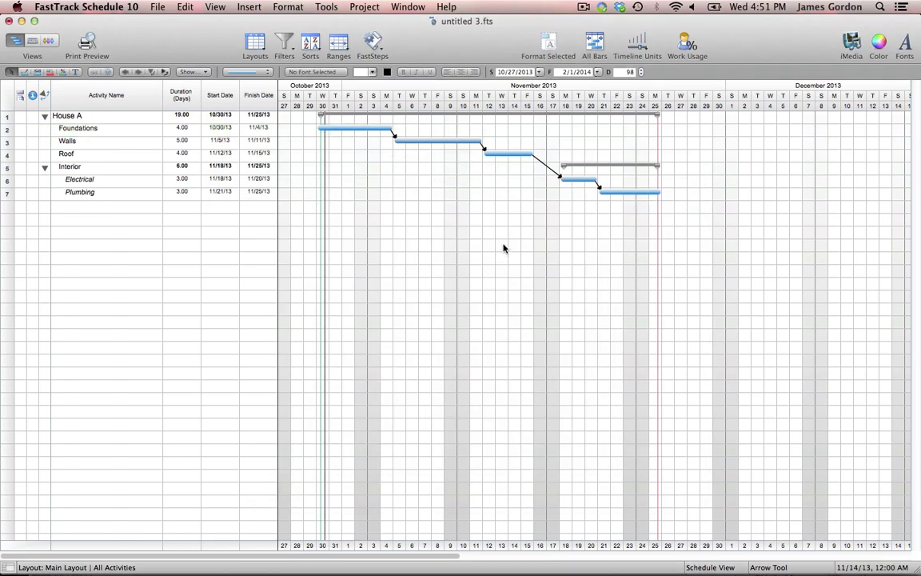
# Set the lag on the link from Foundations to Walls to 1.00 day
pyautogui.doubleClick(394, 136)
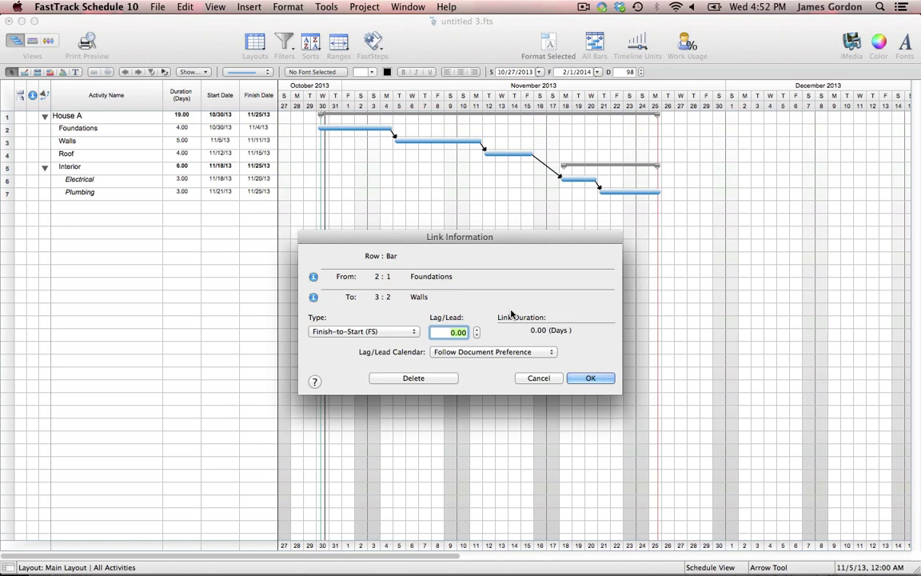
pyautogui.press('Up')
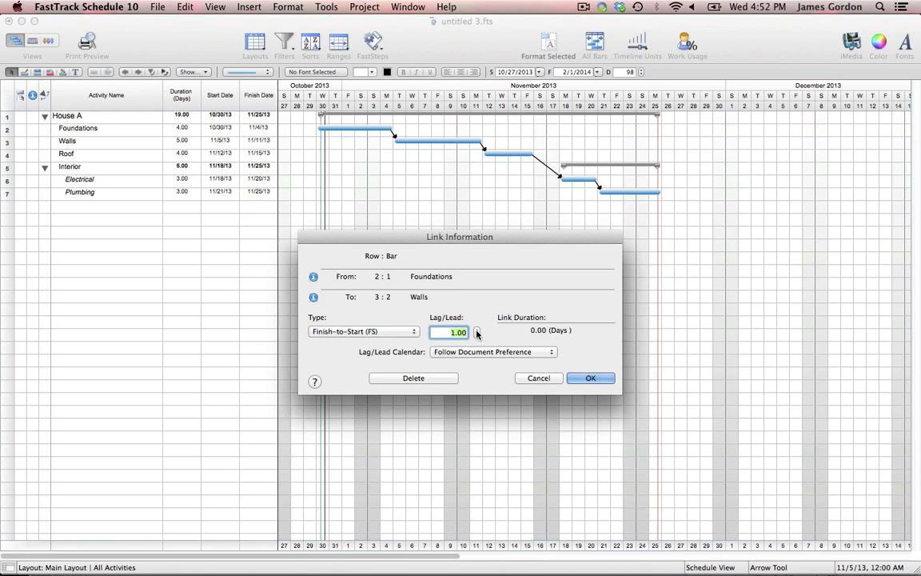
pyautogui.click(596, 385)
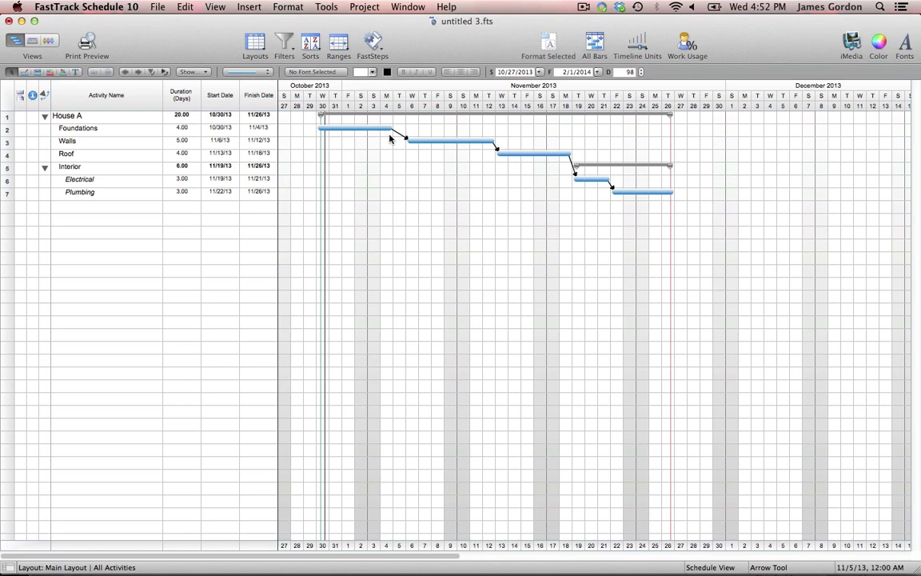
# Change the link from Electrical to Plumbing to the Start-to-Start (SS) type
pyautogui.doubleClick(613, 188)
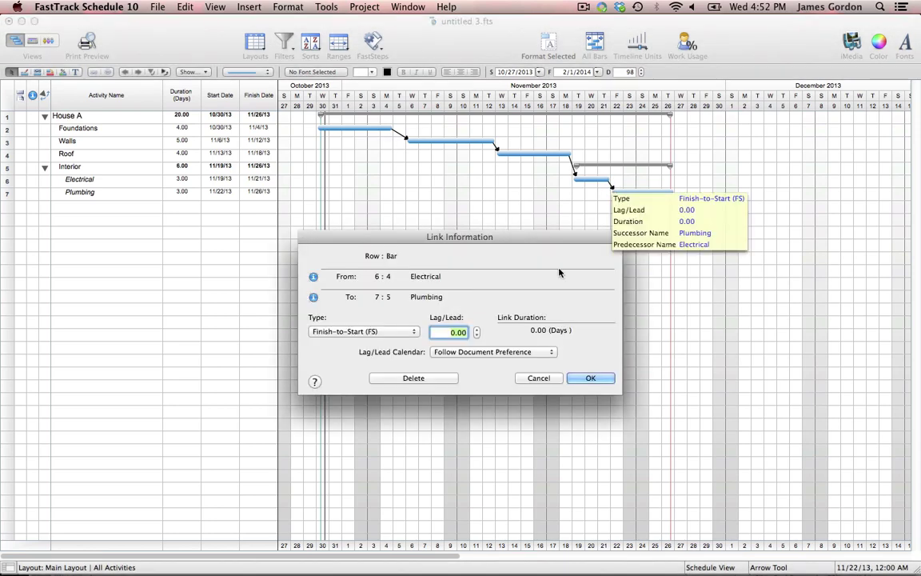
pyautogui.click(400, 332)
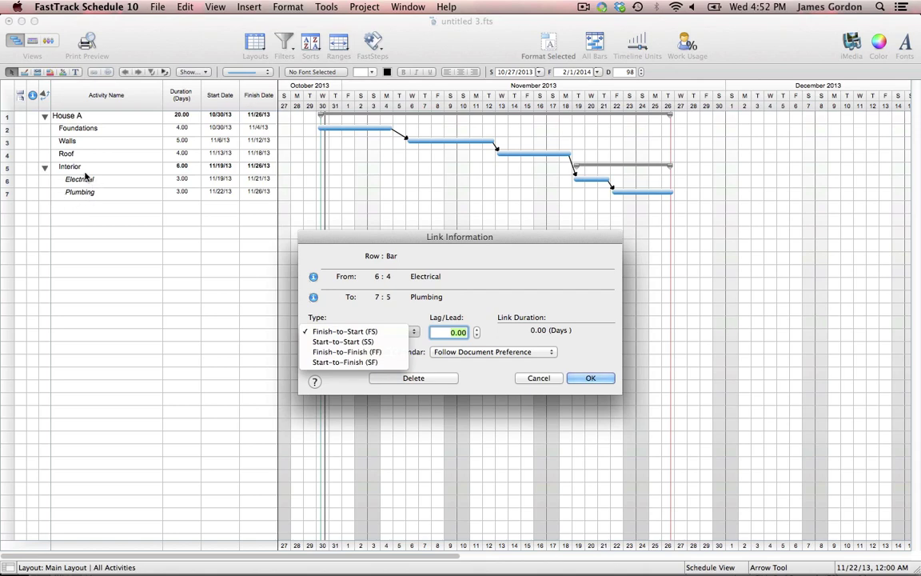
pyautogui.click(388, 342)
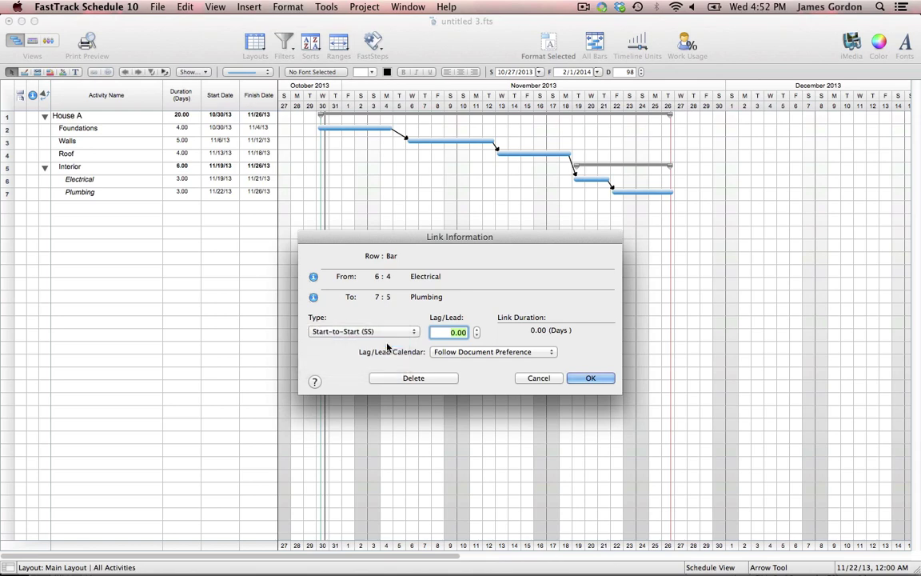
pyautogui.click(593, 379)
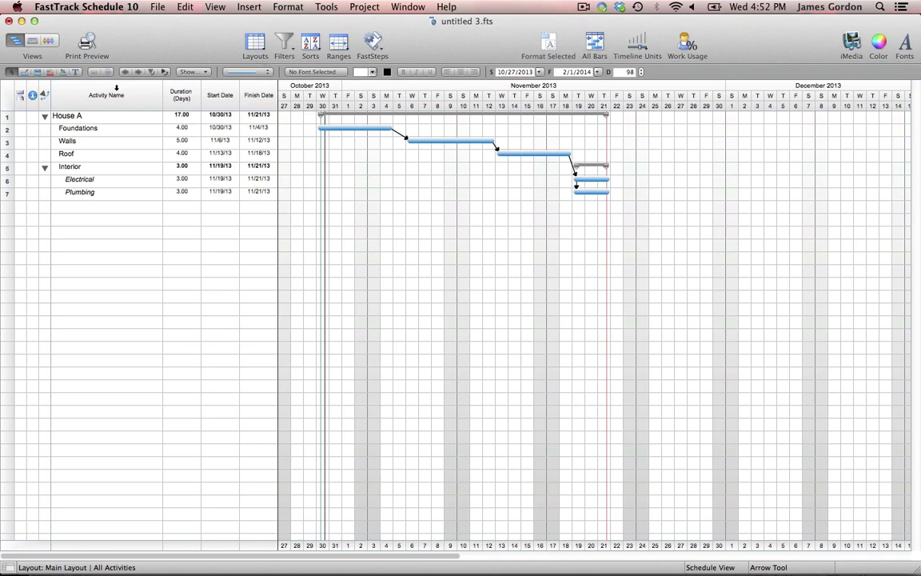
# Revise the Walls bar to run from 11/07/2013 to 11/13/2013, and open its bar tracking information
pyautogui.click(49, 72)
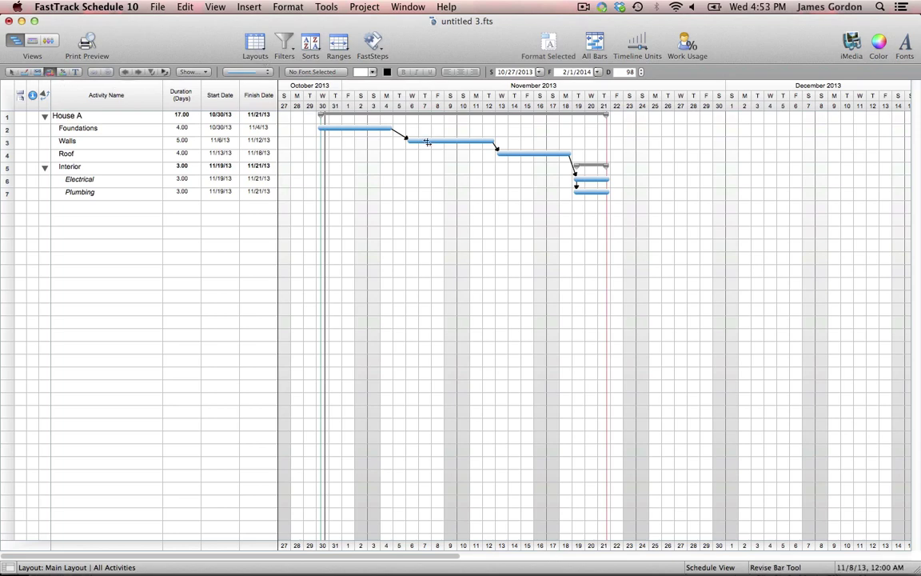
pyautogui.moveTo(424, 140); pyautogui.dragTo(433, 144)
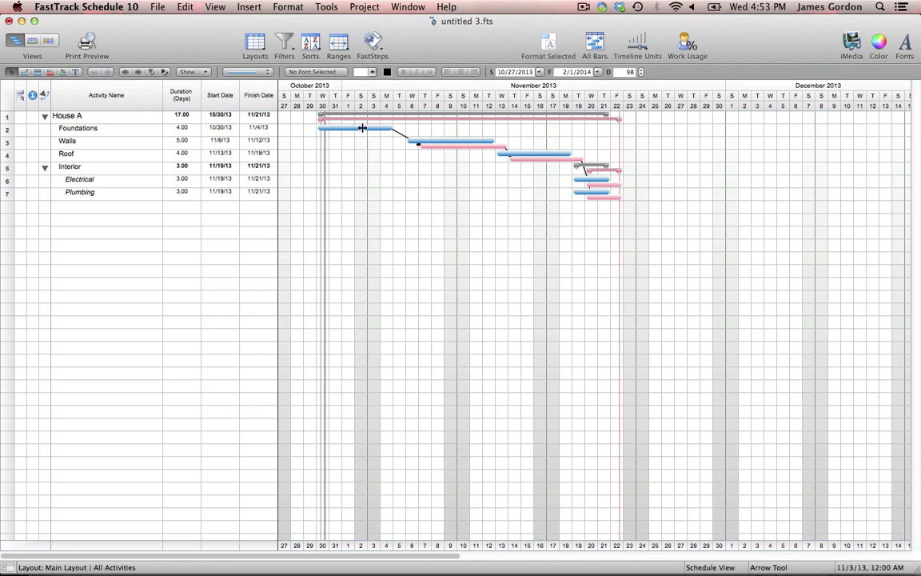
pyautogui.doubleClick(463, 140)
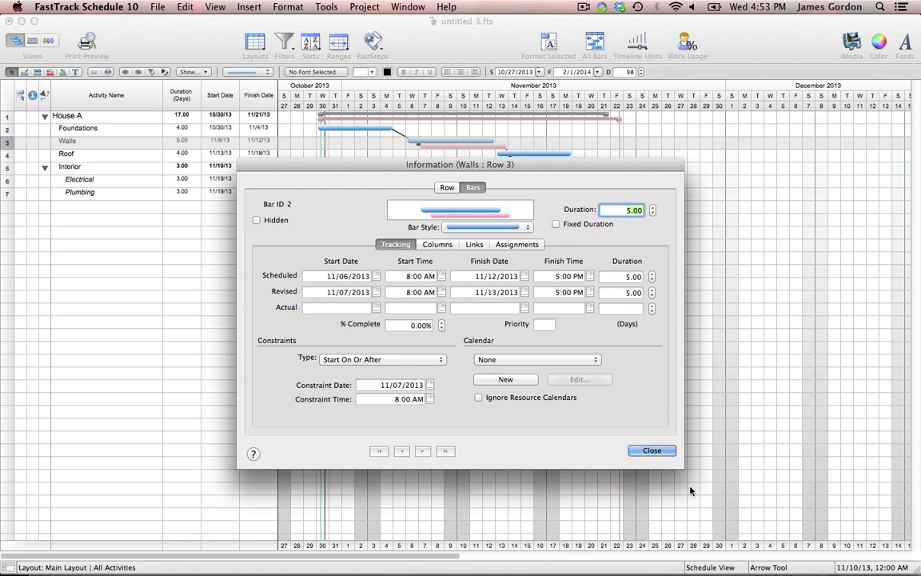
# Record an actual duration of 4 days for the Foundations bar
pyautogui.click(654, 449)
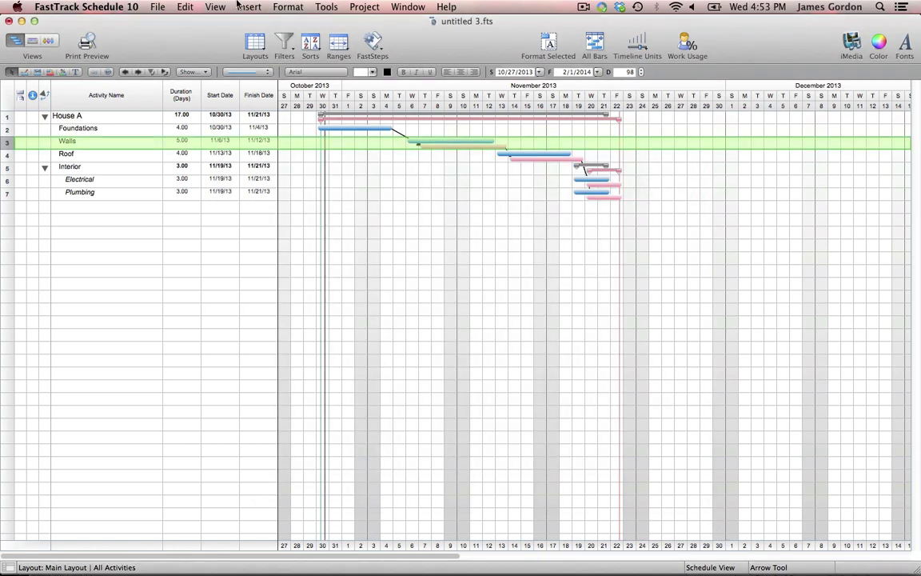
pyautogui.doubleClick(339, 128)
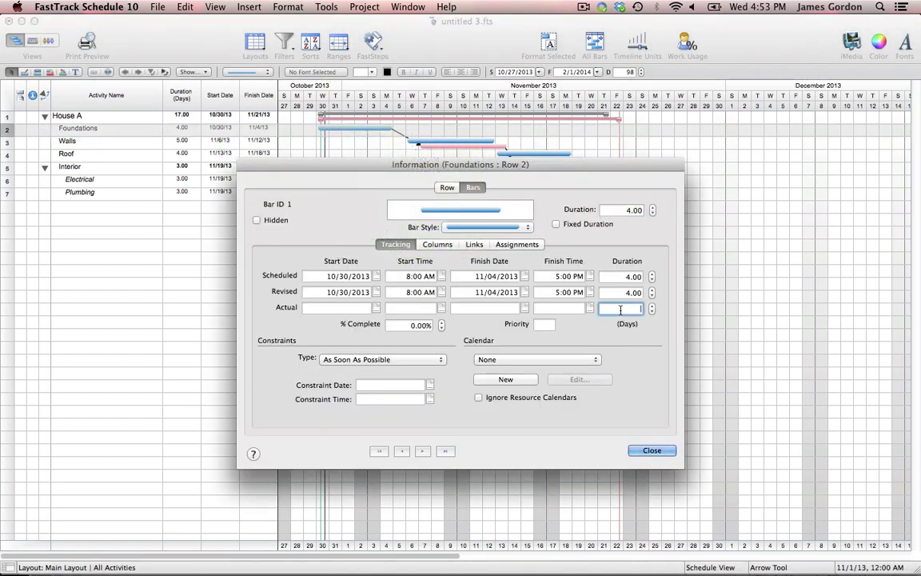
pyautogui.write('4')
pyautogui.click(654, 451)
pyautogui.click(343, 172)
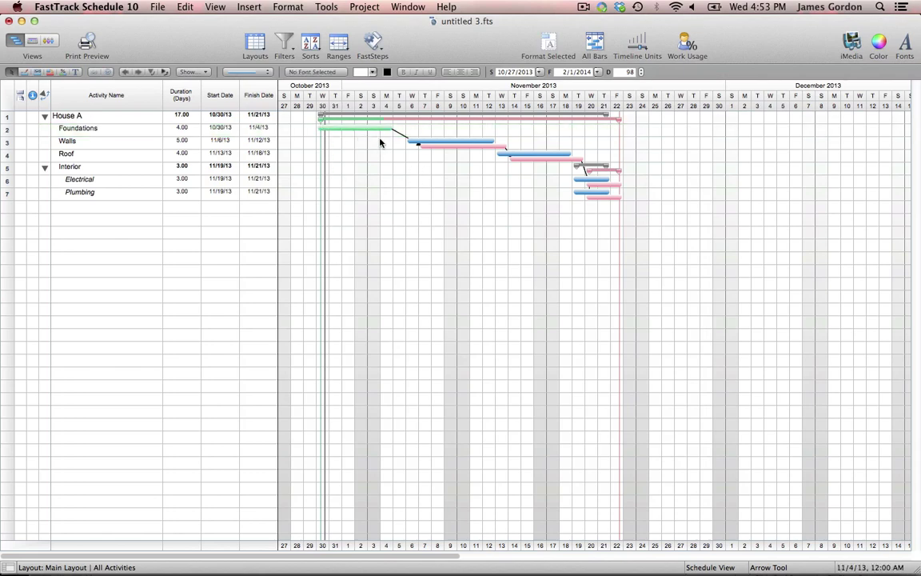
# Set the percent complete of the Walls bar to 50%
pyautogui.doubleClick(453, 141)
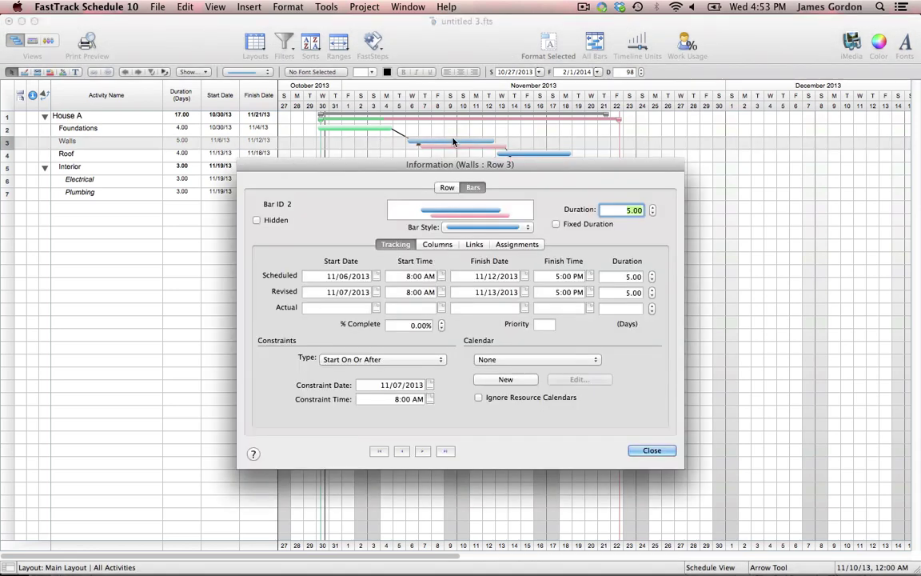
pyautogui.click(431, 325)
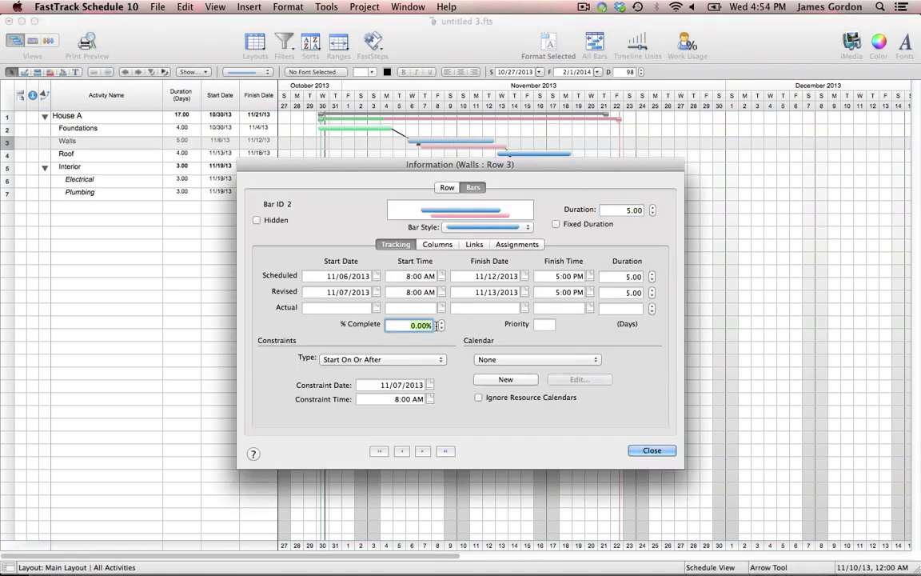
pyautogui.write('100')
pyautogui.click(652, 450)
pyautogui.click(641, 405)
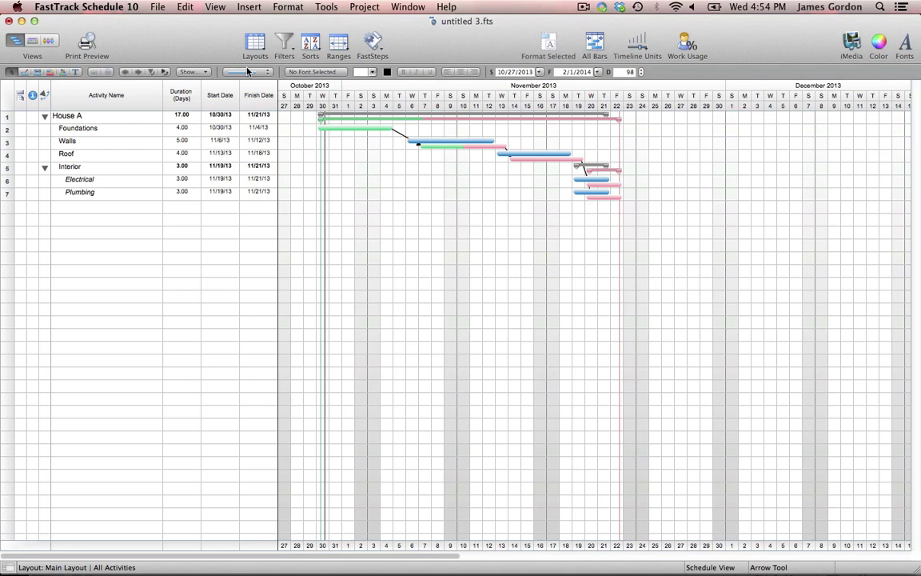
# Insert the % Complete column into the activity table of the schedule
pyautogui.click(259, 8)
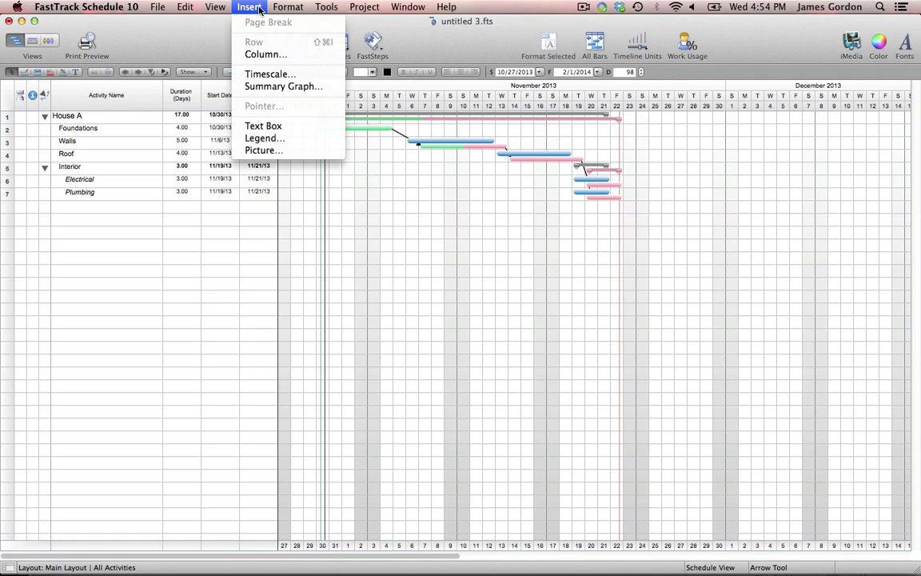
pyautogui.click(256, 55)
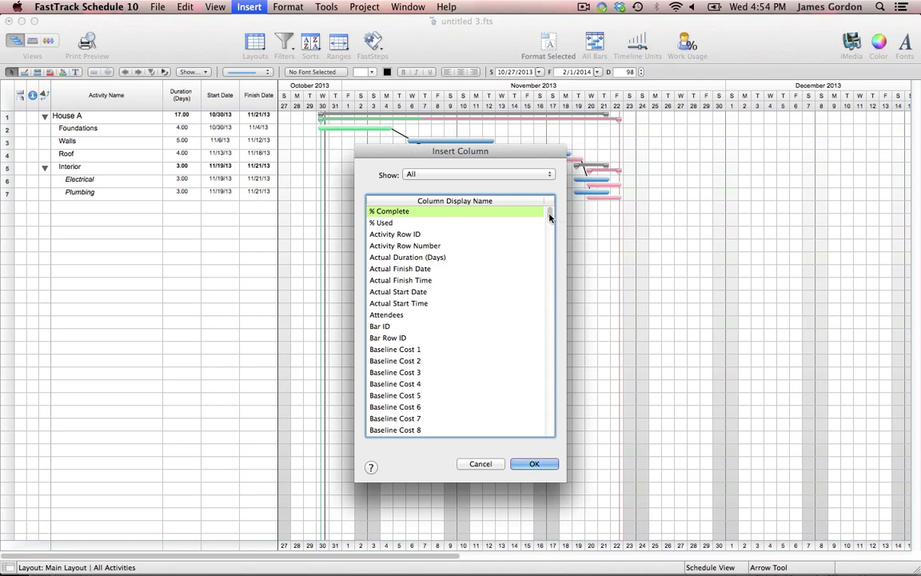
pyautogui.click(520, 223)
pyautogui.click(440, 211)
pyautogui.click(434, 234)
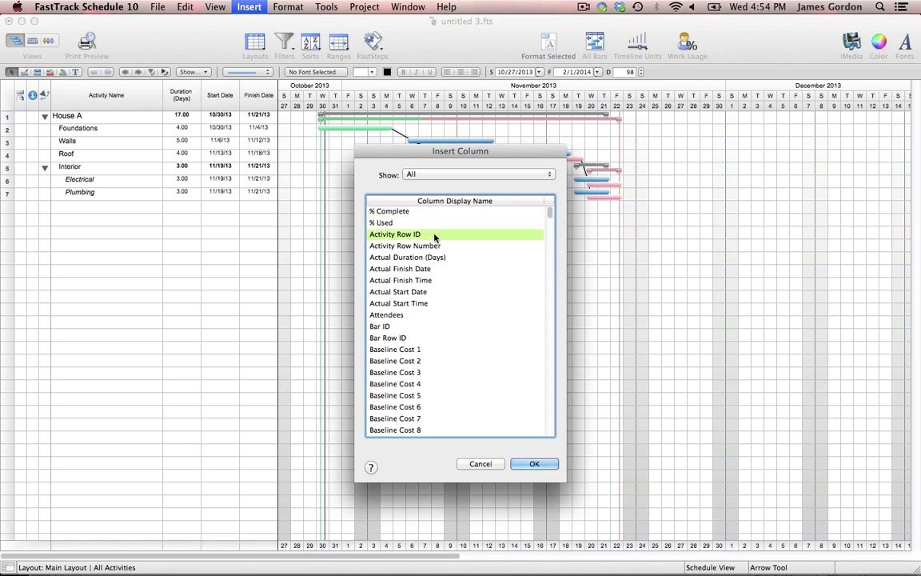
pyautogui.moveTo(550, 212)
pyautogui.mouseDown()
pyautogui.moveTo(550, 222)
pyautogui.moveTo(551, 208)
pyautogui.mouseUp()
pyautogui.moveTo(551, 211)
pyautogui.mouseDown()
pyautogui.moveTo(537, 326)
pyautogui.moveTo(544, 401)
pyautogui.moveTo(557, 206)
pyautogui.mouseUp()
pyautogui.click(398, 212)
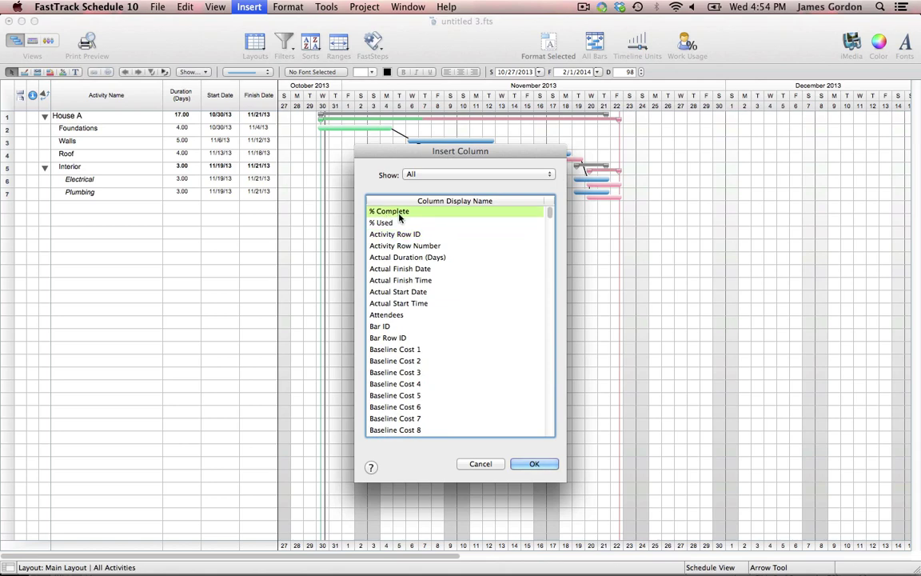
pyautogui.doubleClick(398, 212)
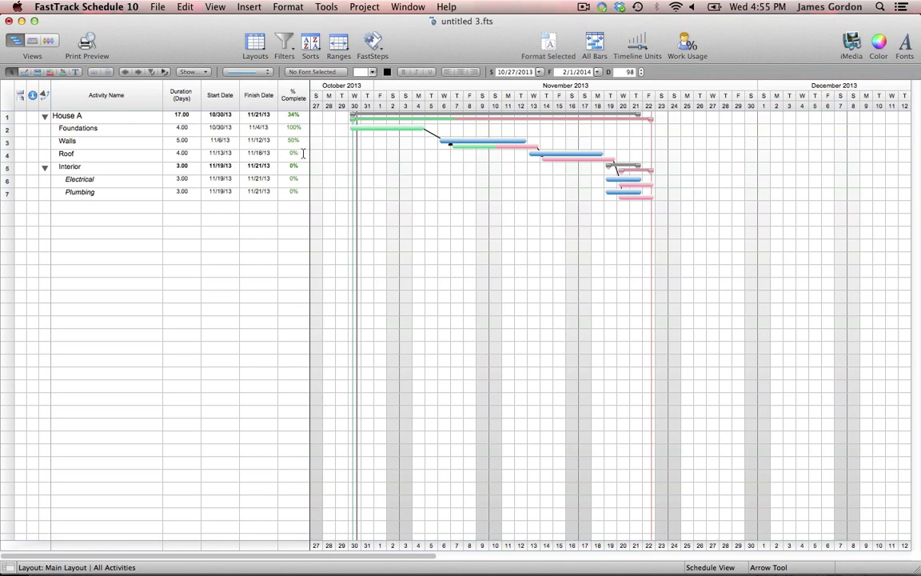
# Set the Roof activity's percent complete to 25% and hide the % Complete column
pyautogui.click(303, 153)
pyautogui.click(303, 154)
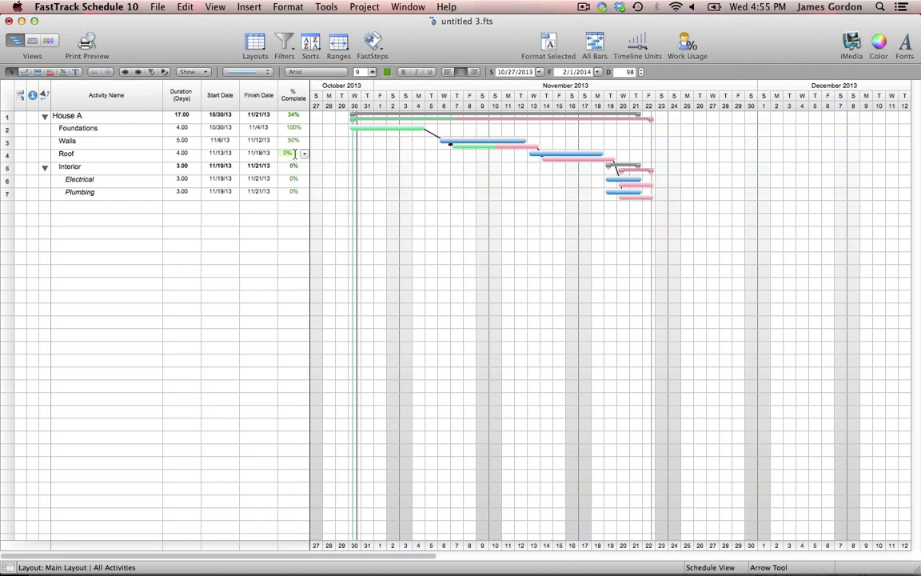
pyautogui.write('25')
pyautogui.click(381, 181)
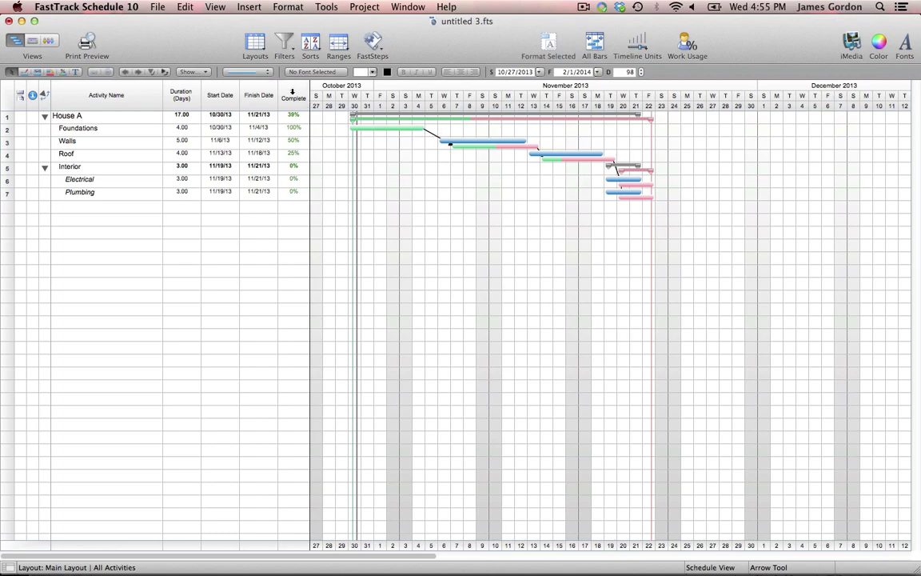
pyautogui.rightClick(295, 93)
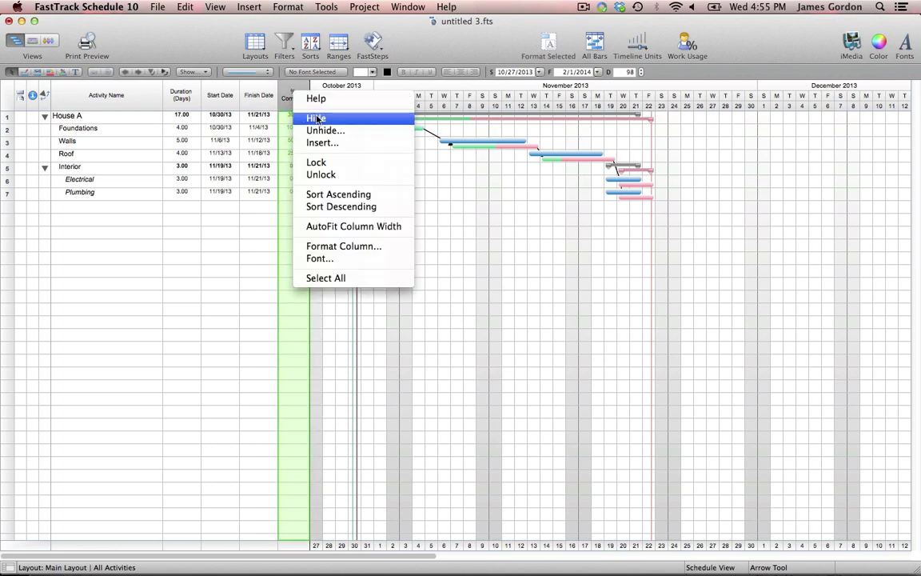
pyautogui.click(317, 120)
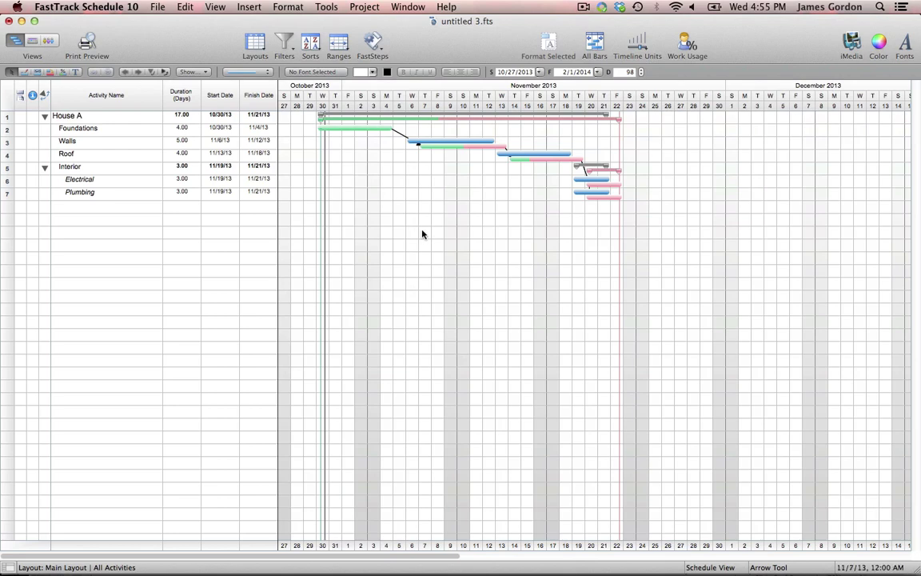
# Show the % Complete column again through the Main Layout definition, and hide it once more
pyautogui.rightClick(255, 94)
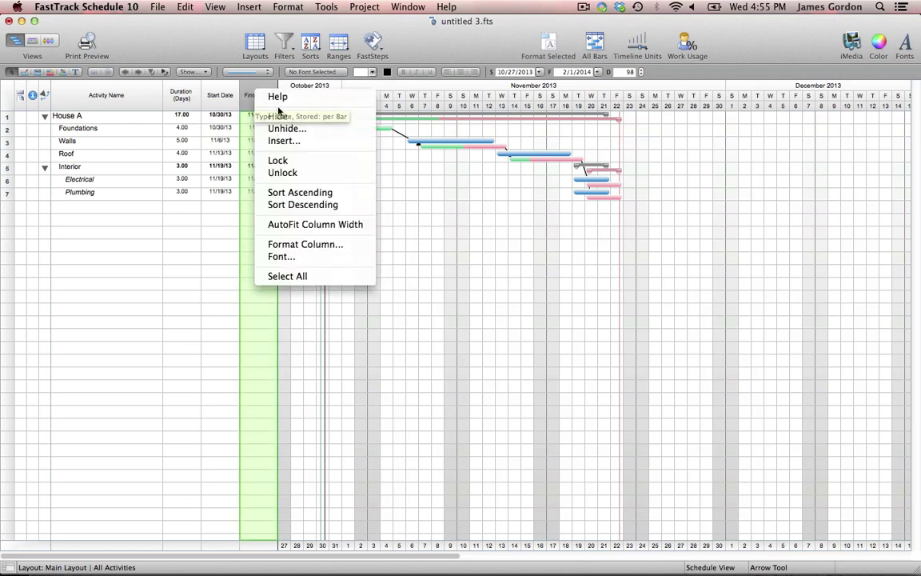
pyautogui.click(319, 128)
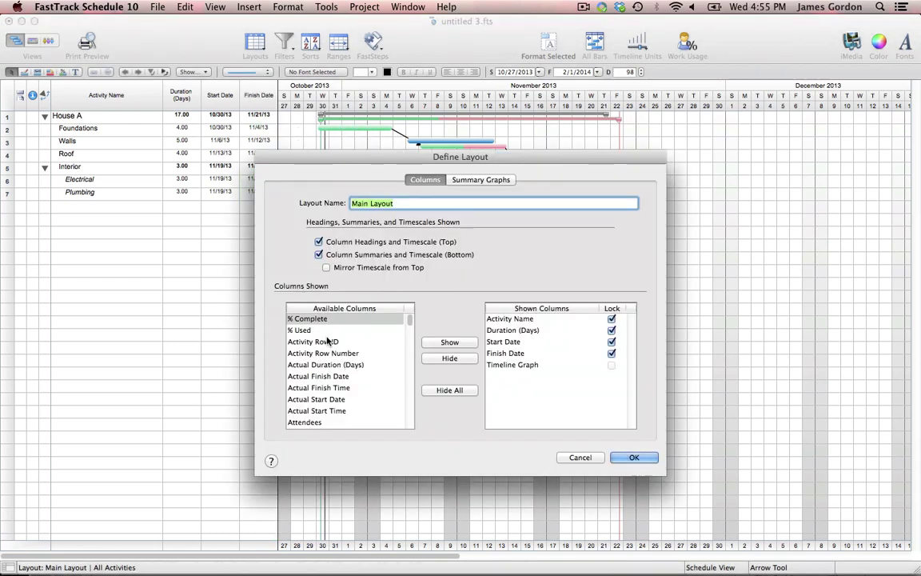
pyautogui.doubleClick(307, 318)
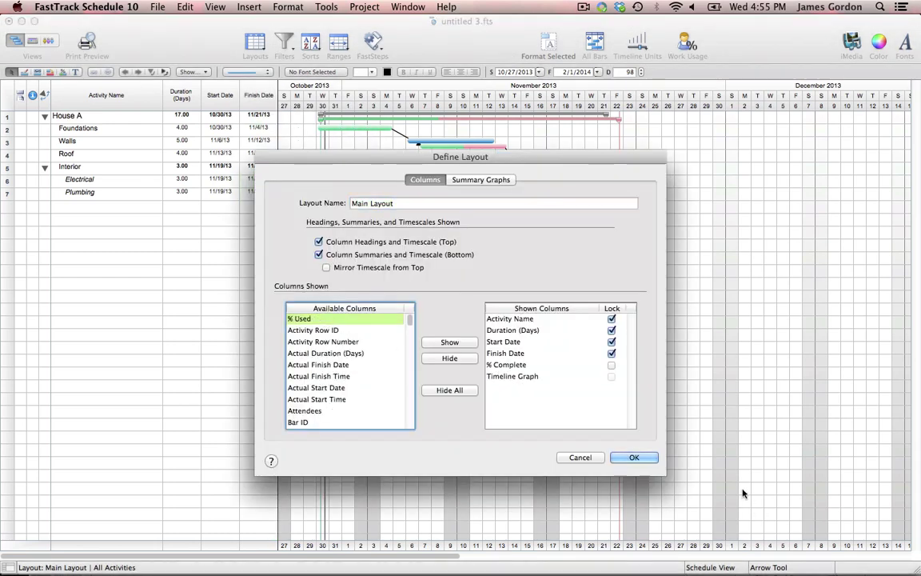
pyautogui.click(634, 457)
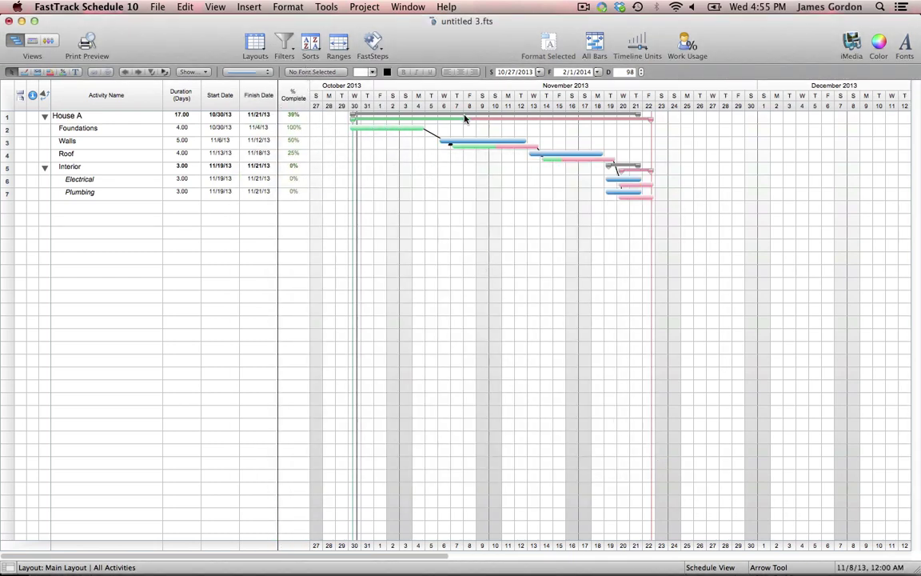
pyautogui.moveTo(465, 118)
pyautogui.rightClick(298, 102)
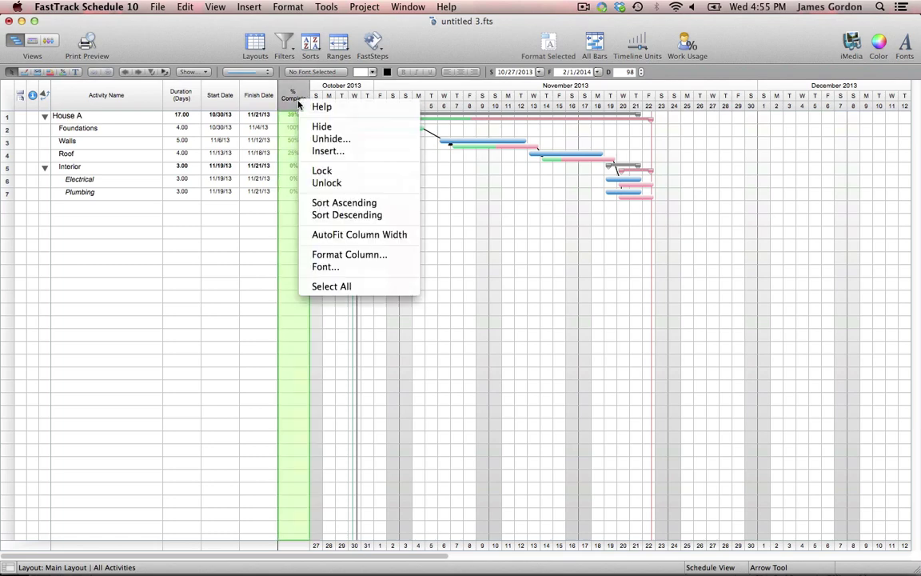
pyautogui.click(359, 129)
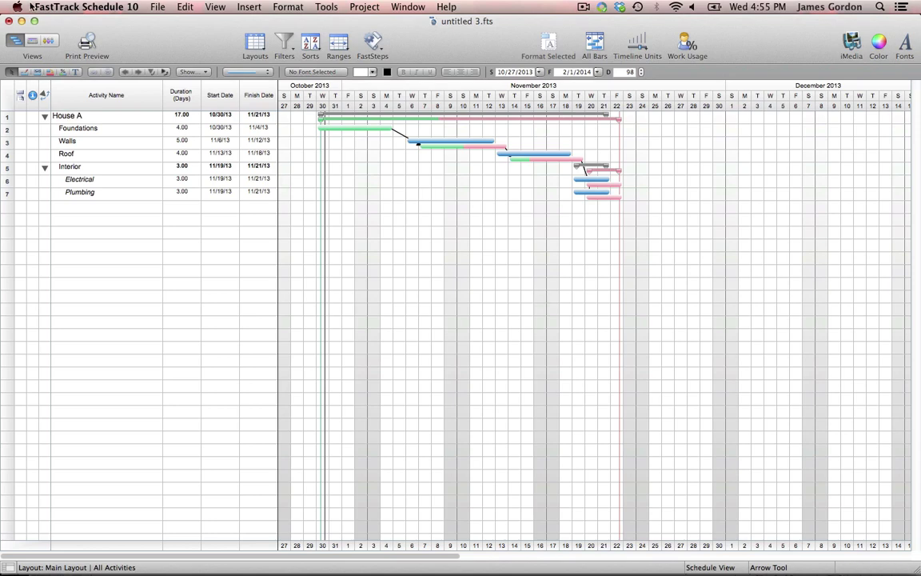
# Switch to the Resource View and enter three people's first names as resources in rows 1 to 3
pyautogui.click(50, 41)
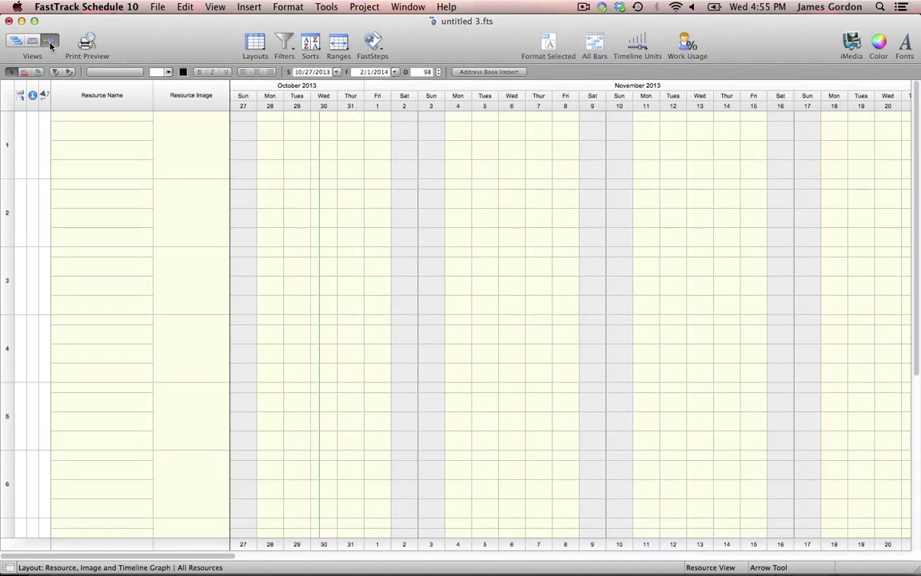
pyautogui.click(96, 116)
pyautogui.write('Bob')
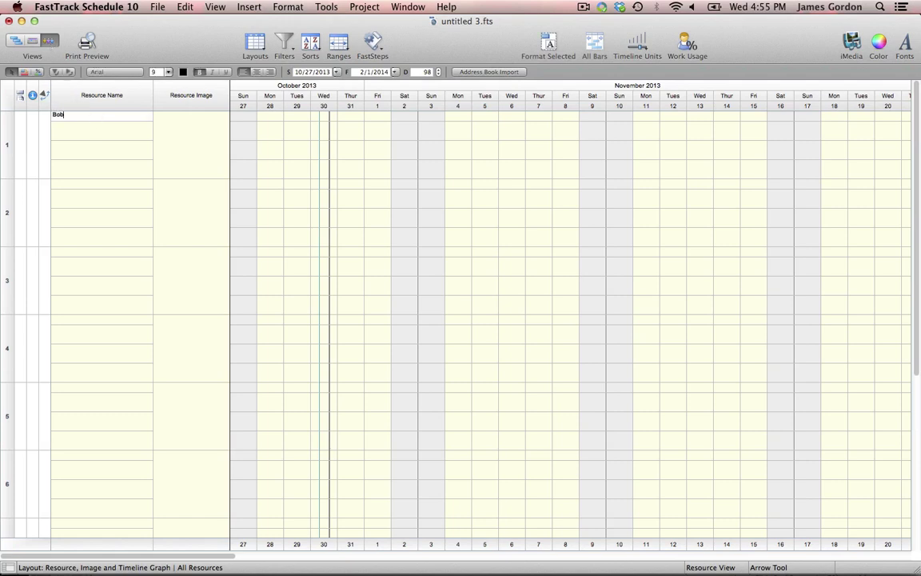
pyautogui.press('Return')
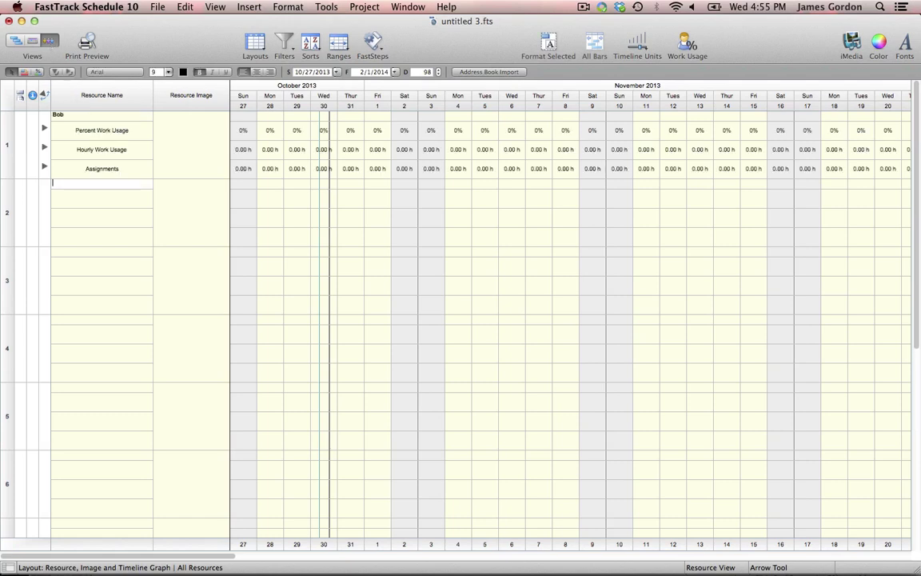
pyautogui.write('Tom')
pyautogui.press('Return')
pyautogui.write('Sue')
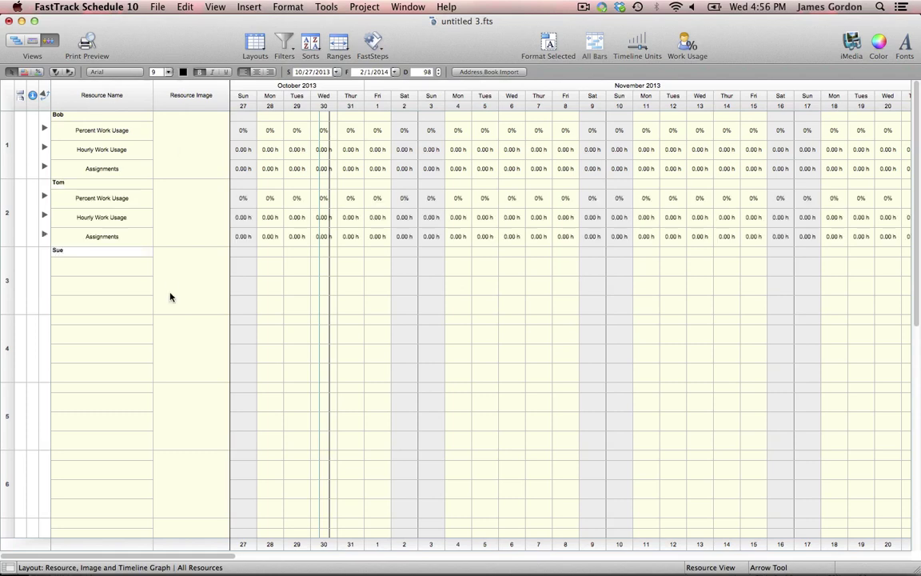
pyautogui.press('Return')
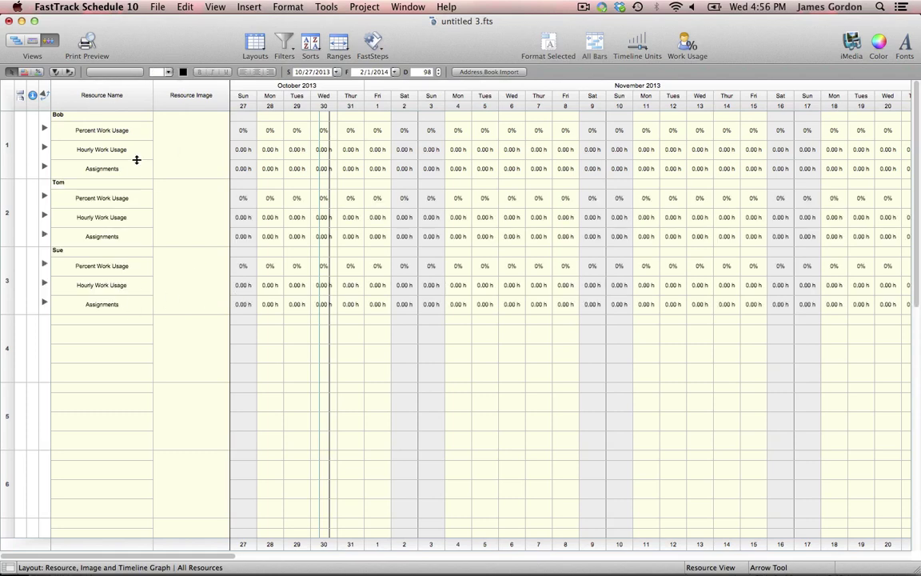
# Set the resource type of the person in row 1 to Contractor in the resource information
pyautogui.click(99, 116)
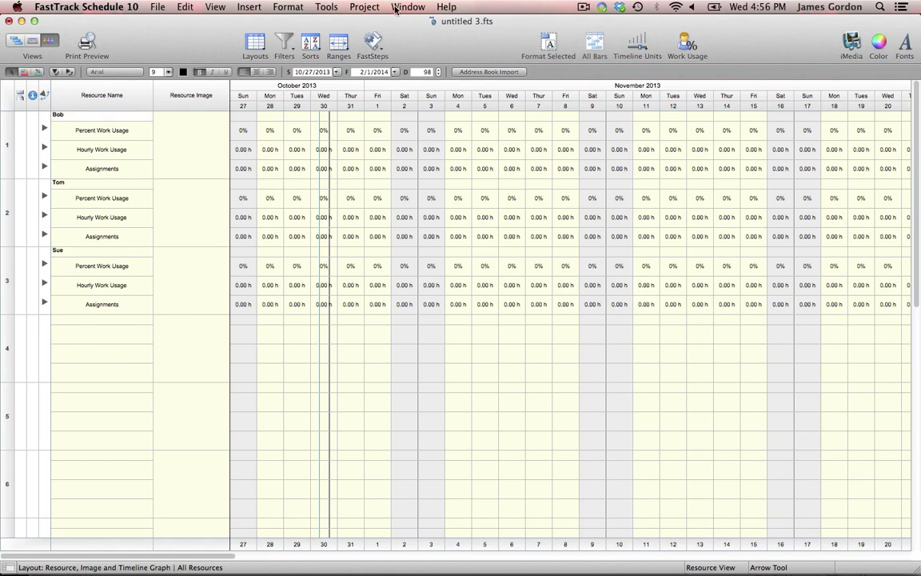
pyautogui.click(363, 8)
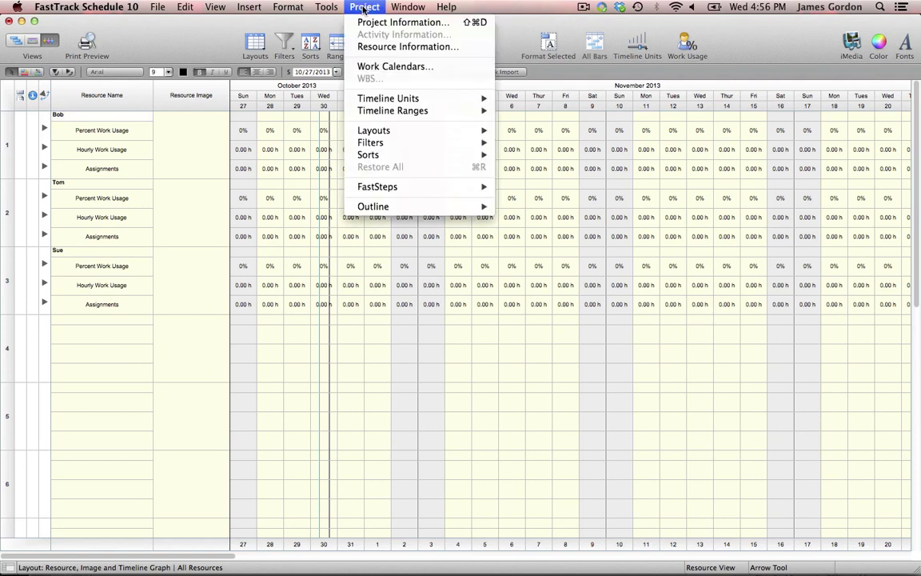
pyautogui.click(373, 48)
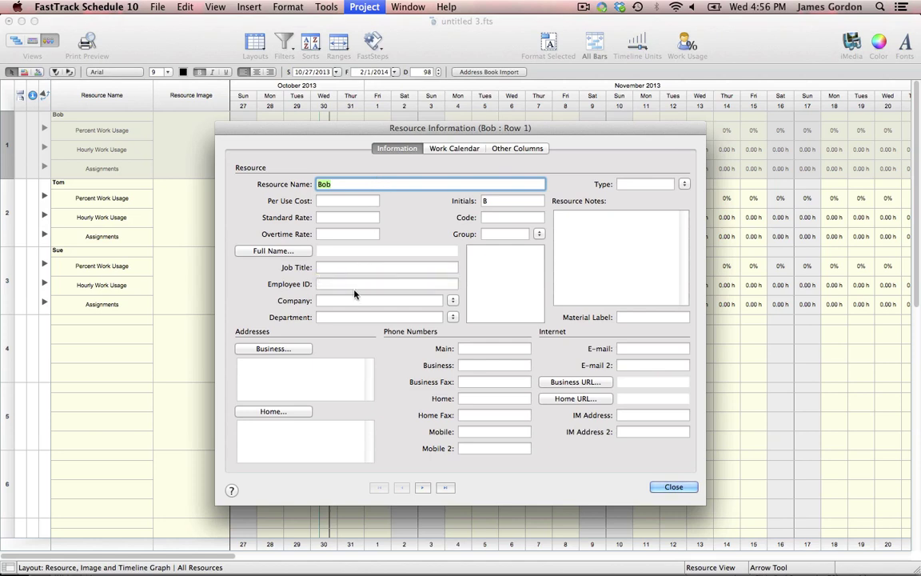
pyautogui.click(684, 185)
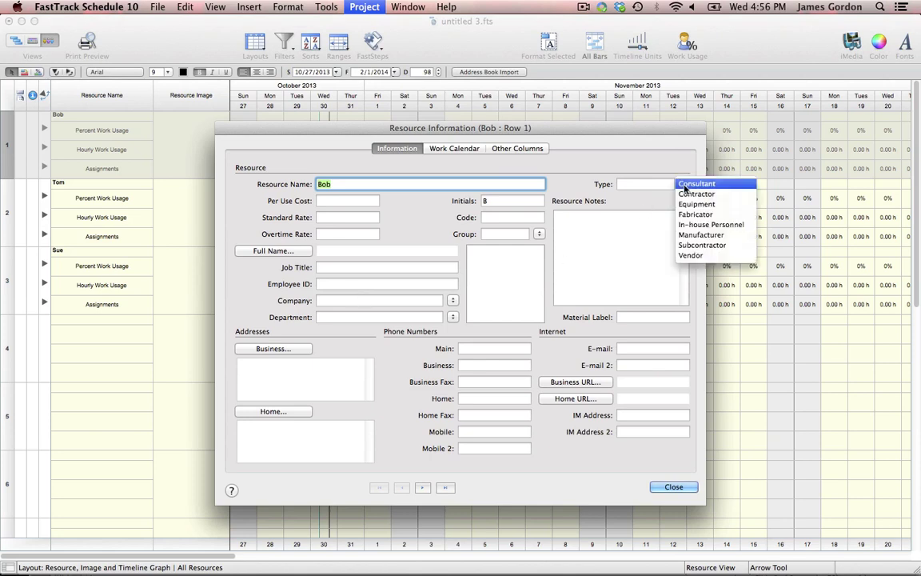
pyautogui.click(690, 195)
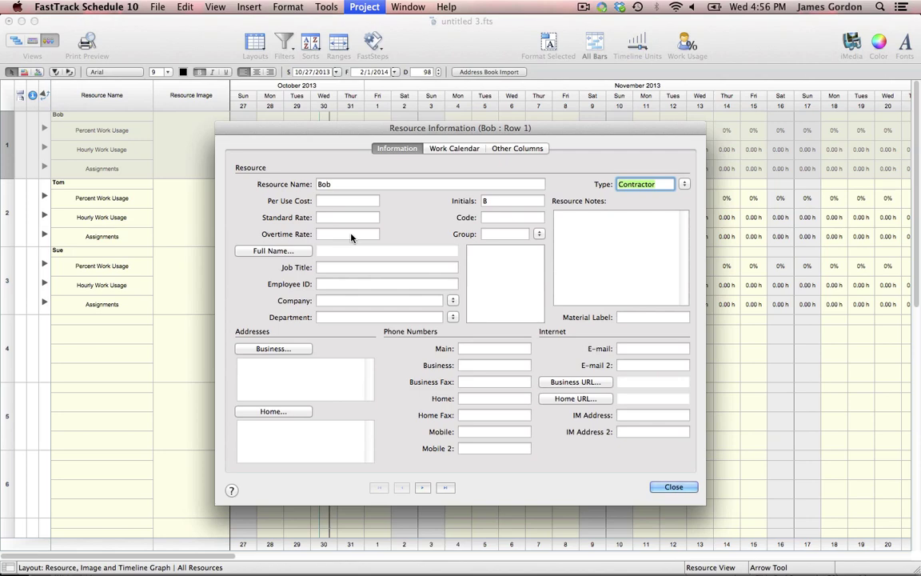
pyautogui.click(673, 487)
pyautogui.click(179, 197)
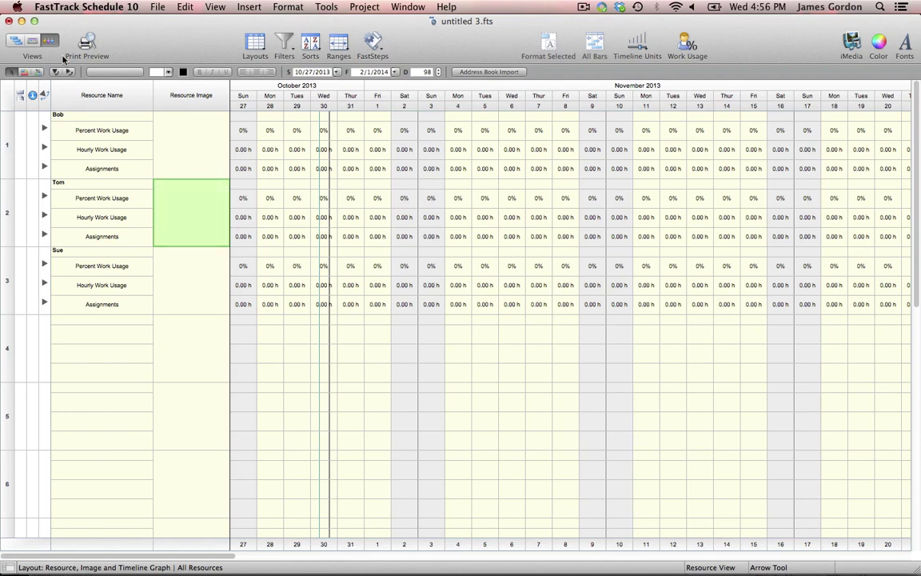
# Return to the Schedule View and insert the Resources Assigned column after Finish Date
pyautogui.click(15, 43)
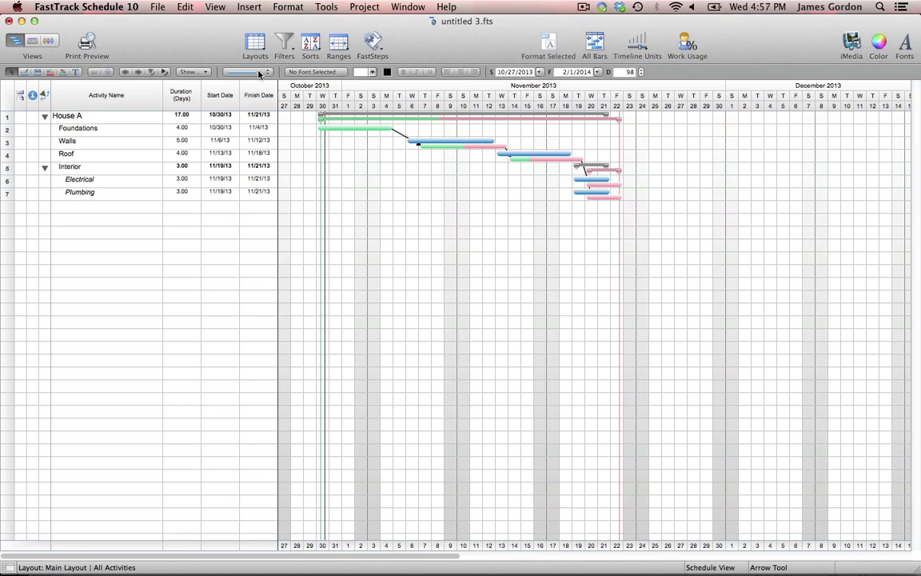
pyautogui.rightClick(260, 95)
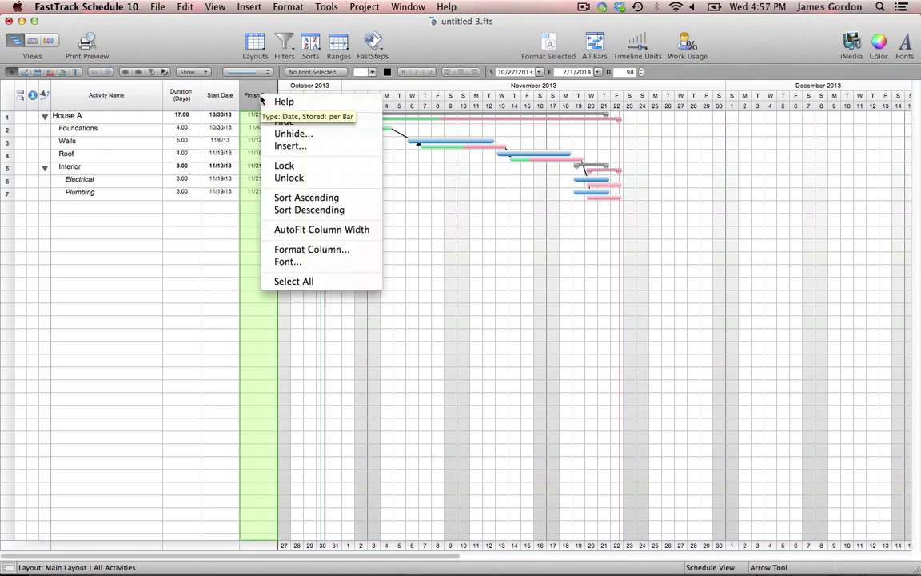
pyautogui.click(249, 7)
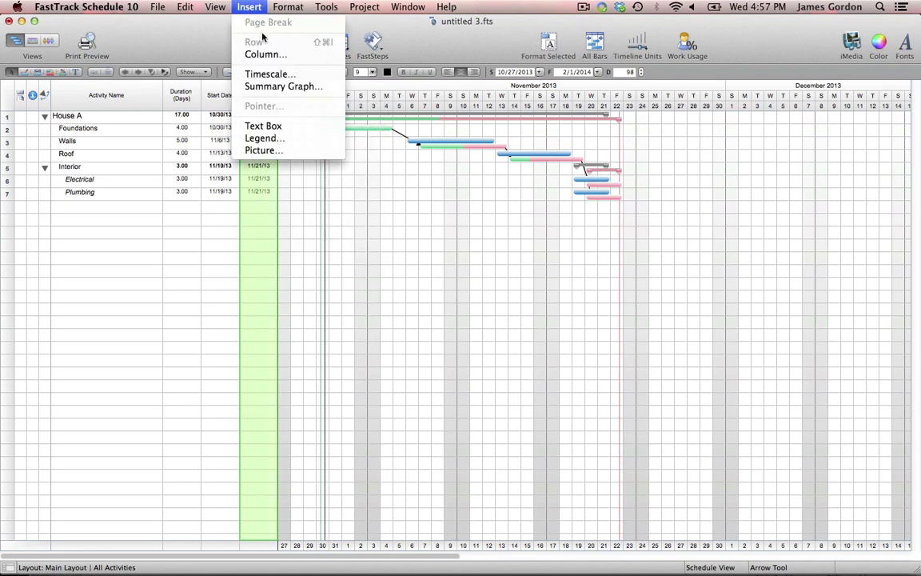
pyautogui.click(265, 53)
pyautogui.click(432, 362)
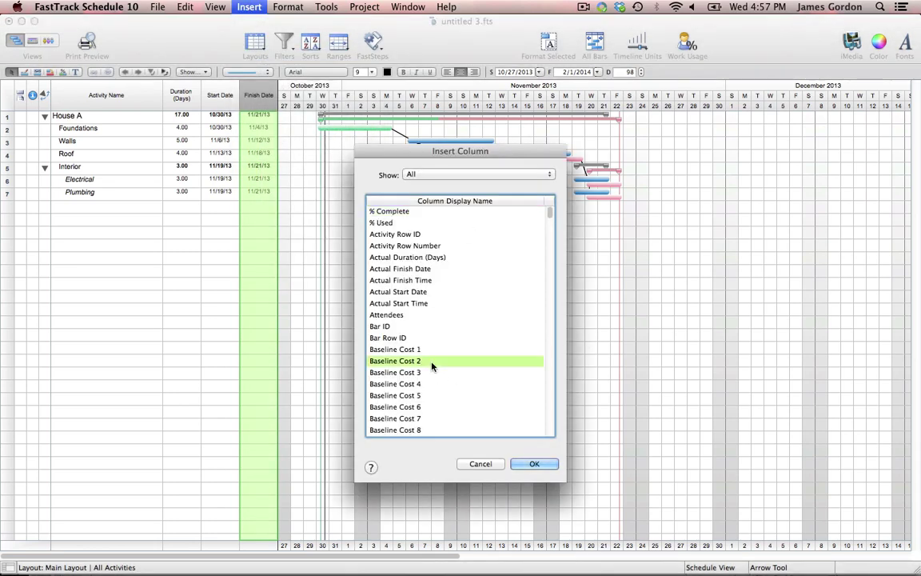
pyautogui.press('r')
pyautogui.scroll(1, 471, 400)
pyautogui.scroll(-3, 471, 405)
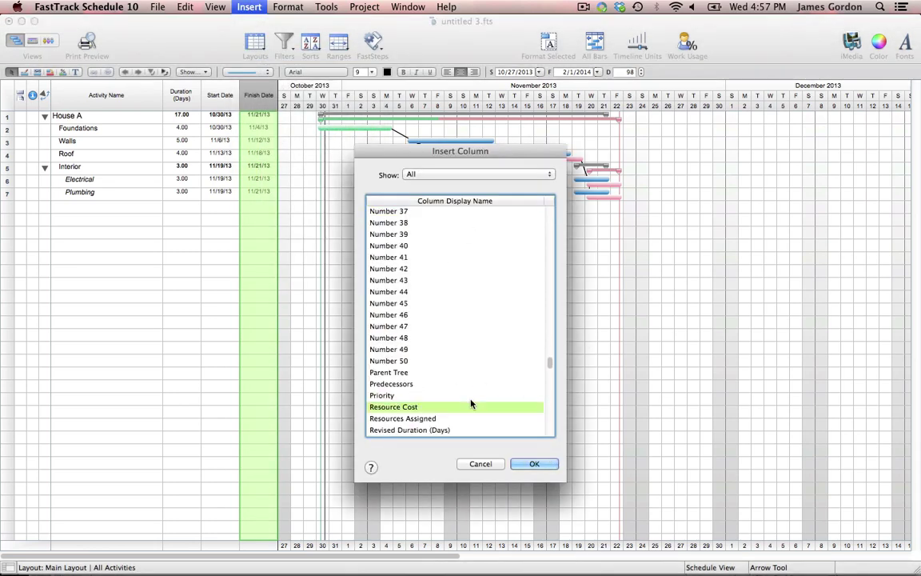
pyautogui.scroll(-1, 471, 405)
pyautogui.doubleClick(432, 385)
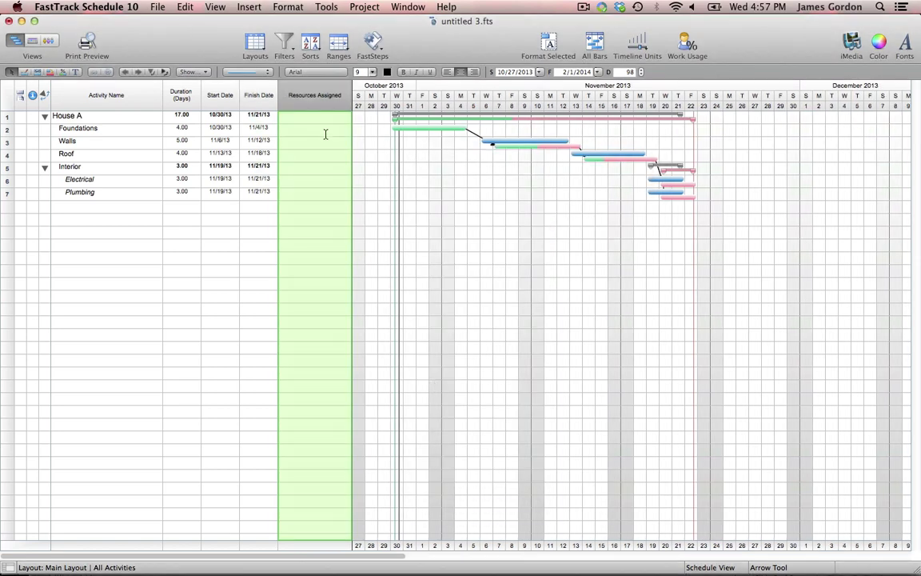
# Assign the row 1 resource to Foundations and the row 2 resource to Walls in the Resources Assigned column
pyautogui.click(312, 128)
pyautogui.click(347, 128)
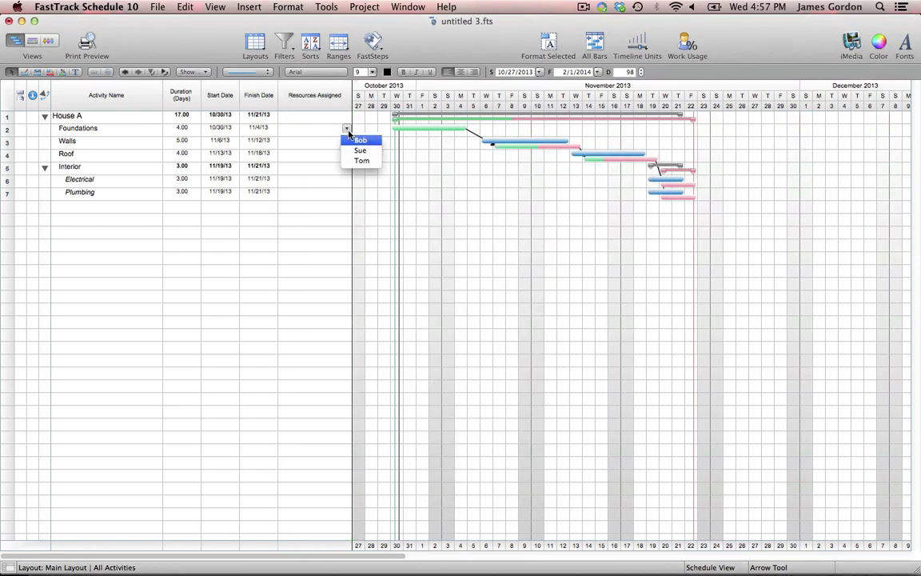
pyautogui.click(360, 140)
pyautogui.click(347, 142)
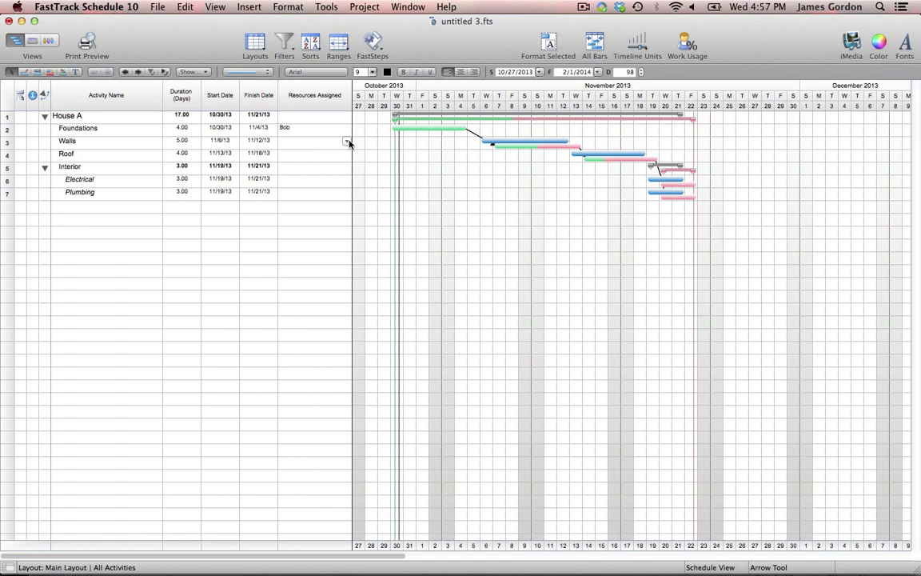
pyautogui.click(349, 142)
pyautogui.click(362, 173)
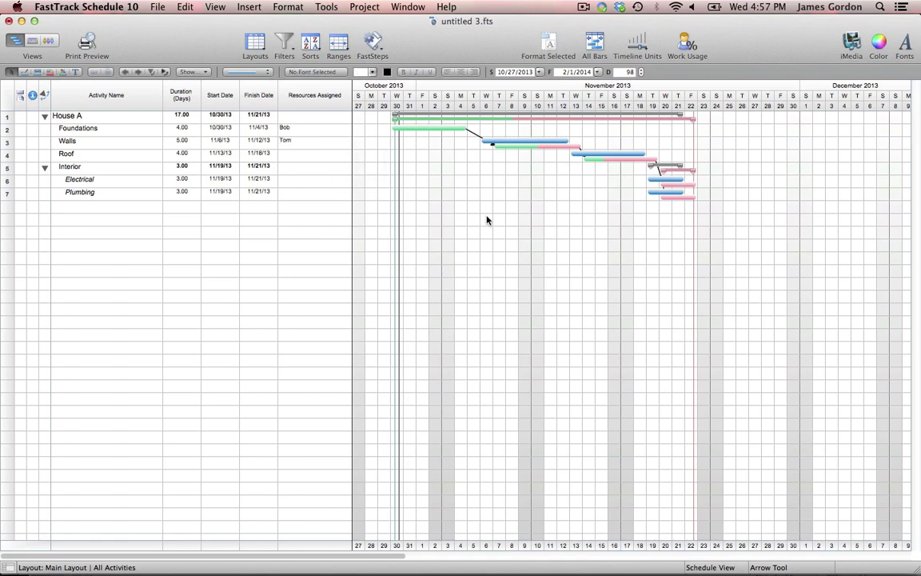
# Assign the row 3 resource to the Roof bar through the assignments in its bar information
pyautogui.doubleClick(597, 155)
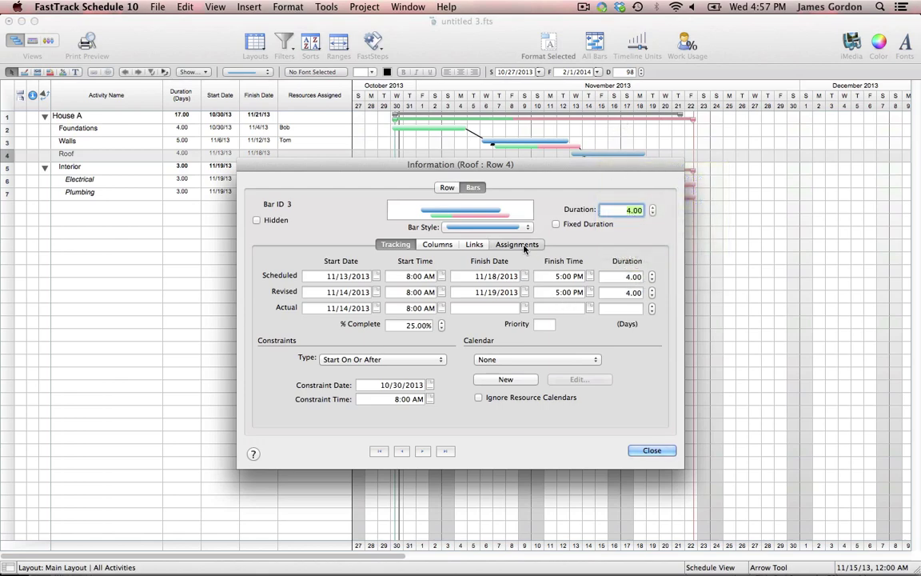
pyautogui.click(520, 245)
pyautogui.click(305, 291)
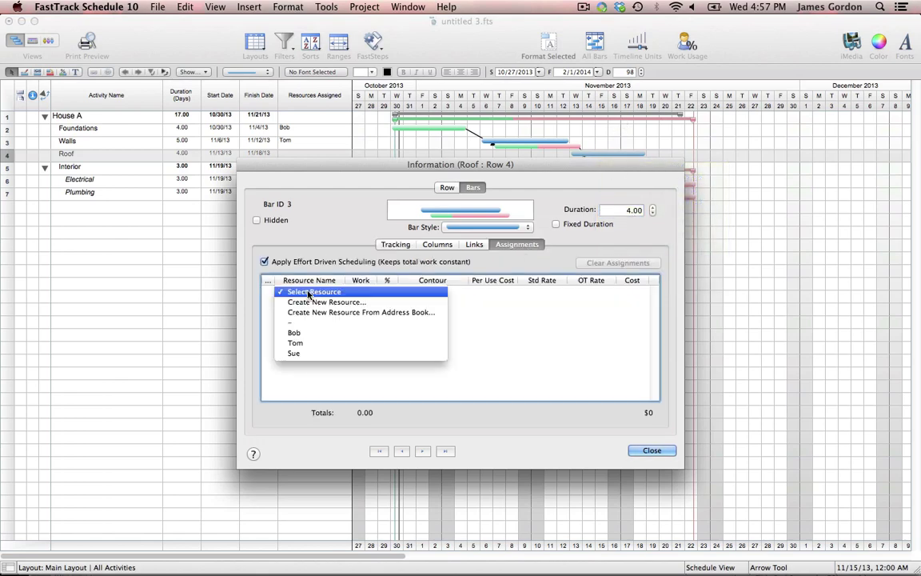
pyautogui.click(314, 354)
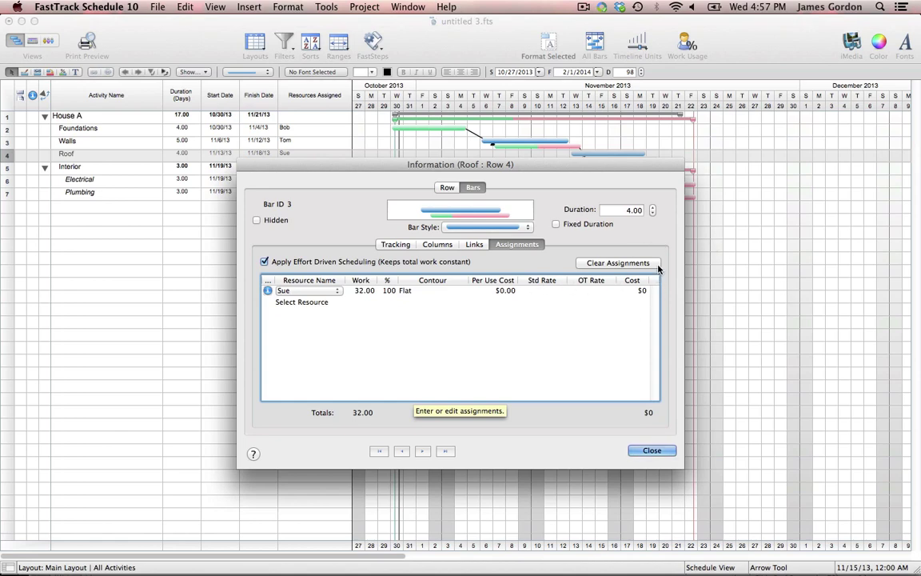
pyautogui.click(656, 450)
# Assign the row 1 resource to Electrical and the row 2 resource to Plumbing
pyautogui.click(344, 180)
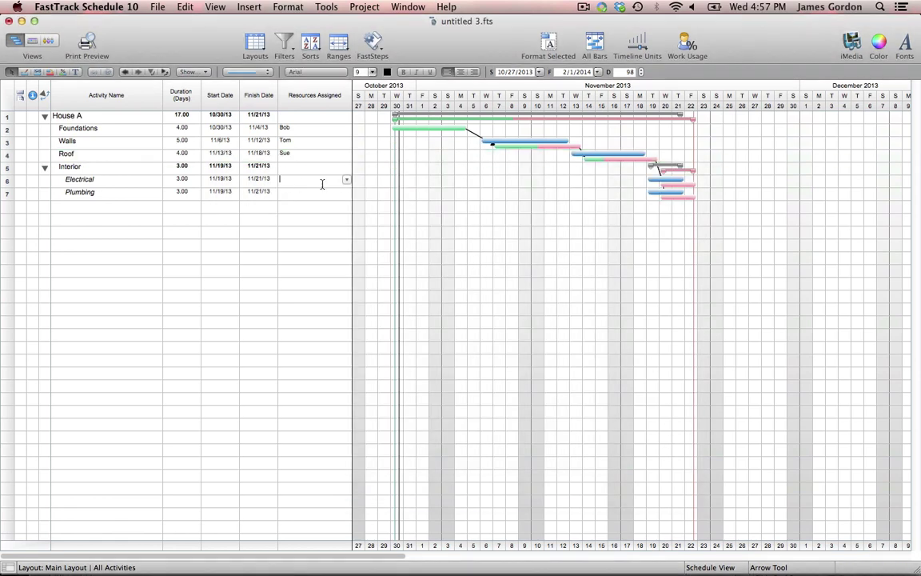
pyautogui.click(345, 181)
pyautogui.click(361, 191)
pyautogui.click(344, 194)
pyautogui.click(345, 194)
pyautogui.click(368, 226)
# Switch to the Resource View and expand the first resource's percent usage, hourly usage and assignments
pyautogui.click(49, 41)
pyautogui.click(44, 127)
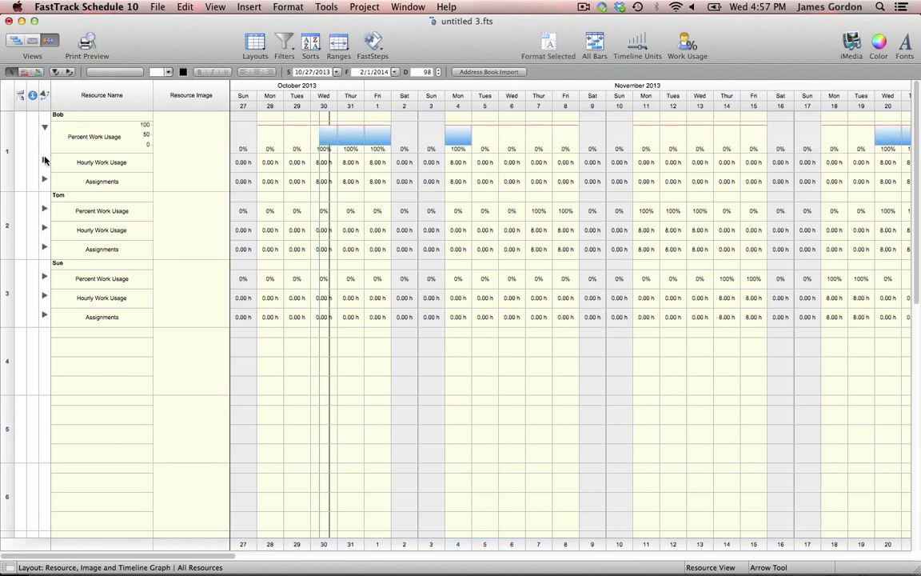
pyautogui.click(45, 161)
pyautogui.click(44, 192)
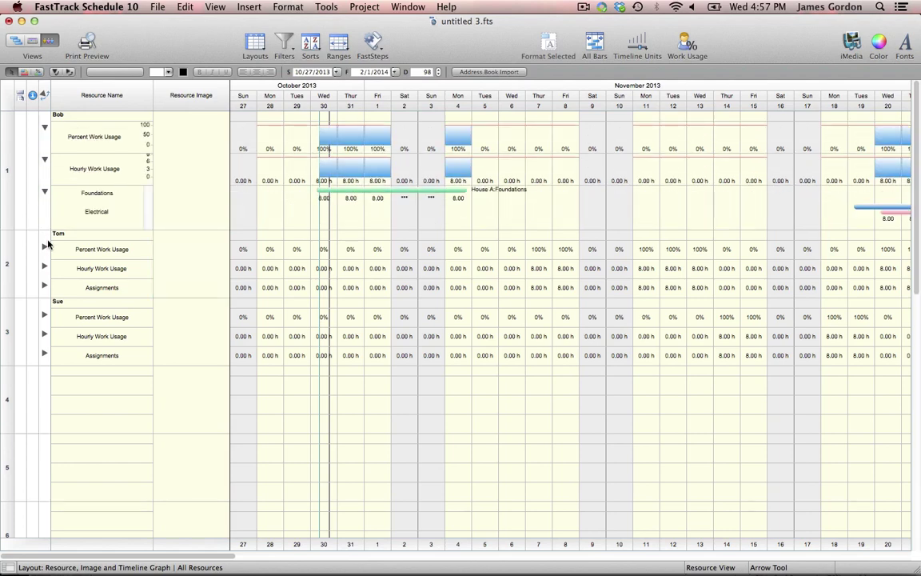
# Expand the work usage graphs and assignments of the second and third resources and review their workload through late November
pyautogui.click(44, 247)
pyautogui.click(44, 278)
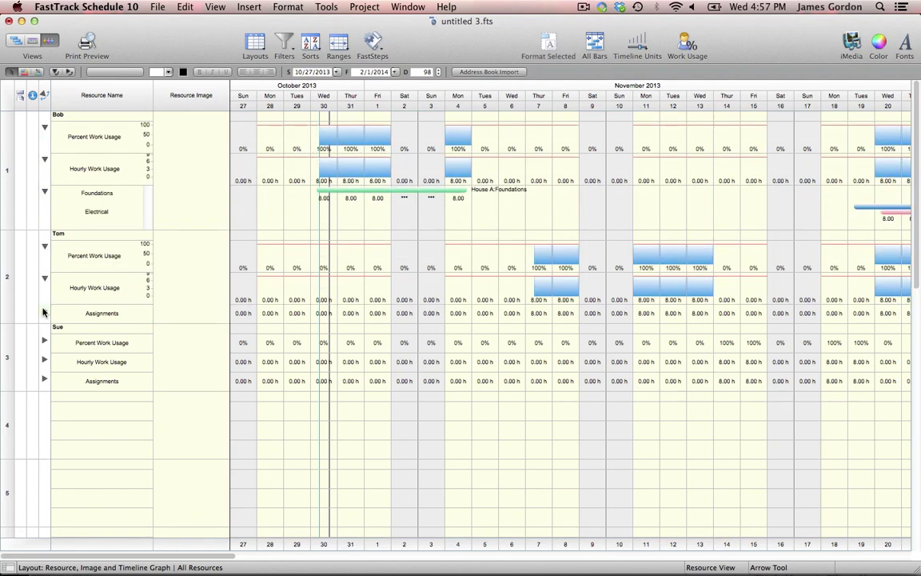
pyautogui.click(45, 310)
pyautogui.click(44, 365)
pyautogui.click(44, 397)
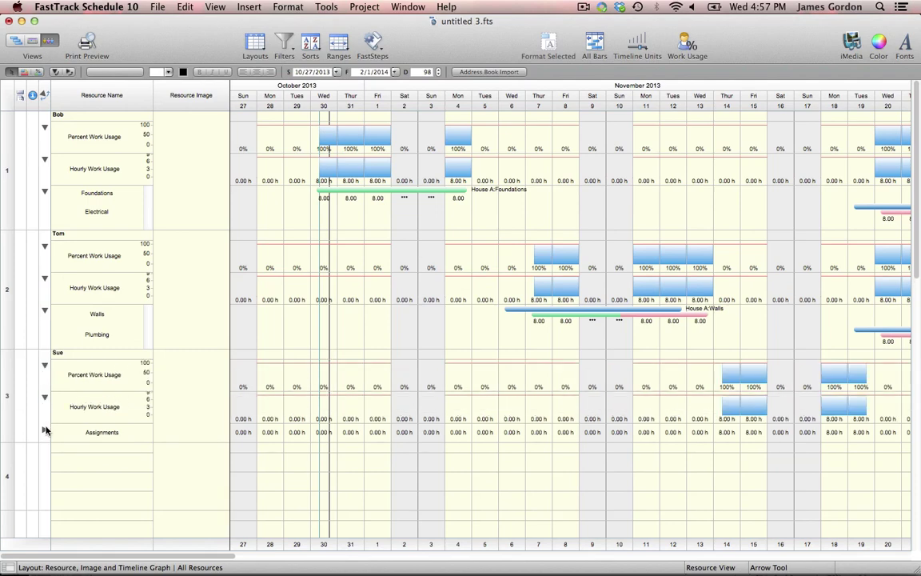
pyautogui.click(45, 430)
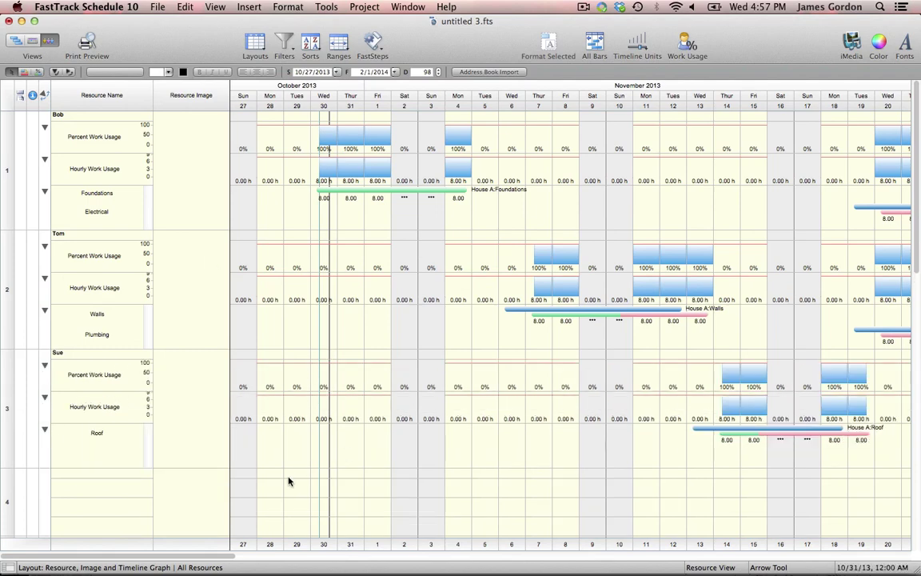
pyautogui.hscroll(5, 284, 558)
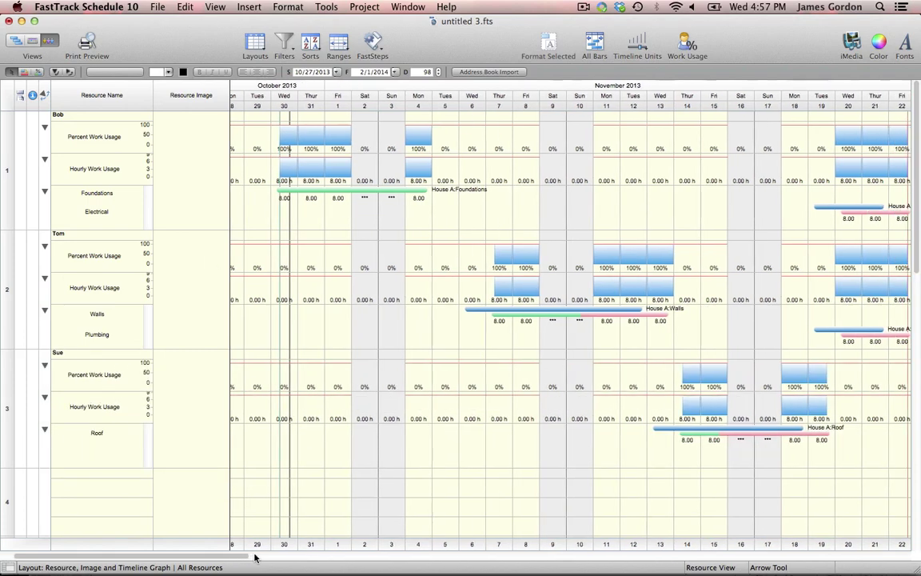
pyautogui.hscroll(5, 284, 557)
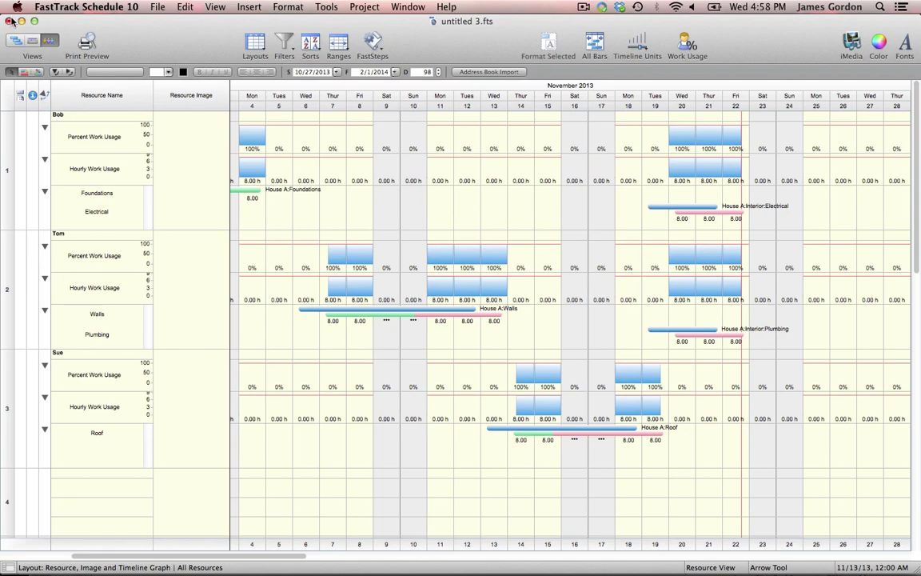
# Return to the Schedule View and bring the untitled.fts schedule to the front
pyautogui.click(16, 45)
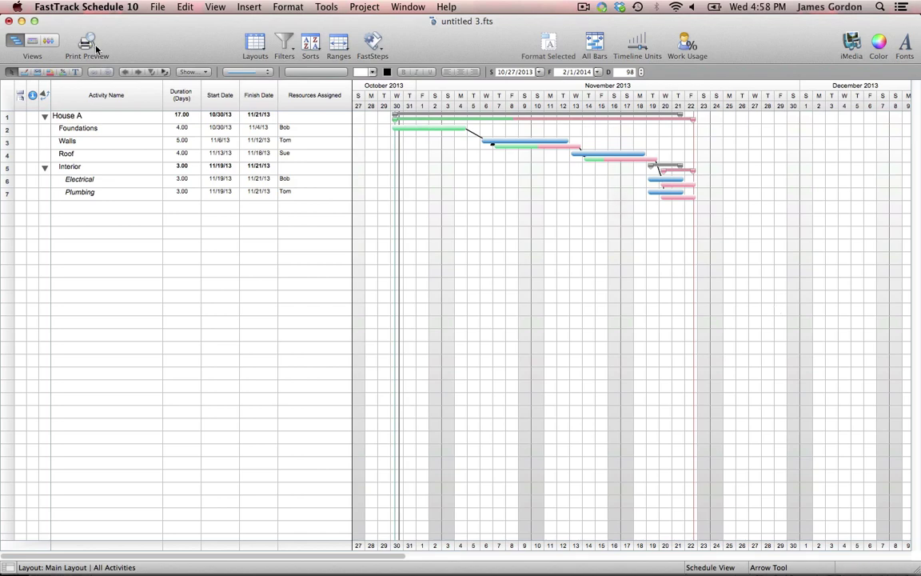
pyautogui.click(408, 8)
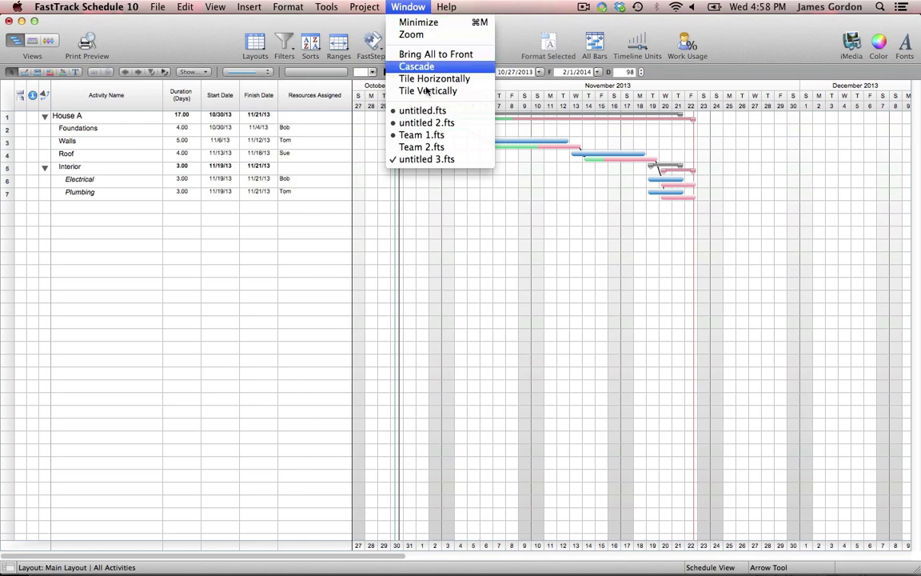
pyautogui.click(423, 114)
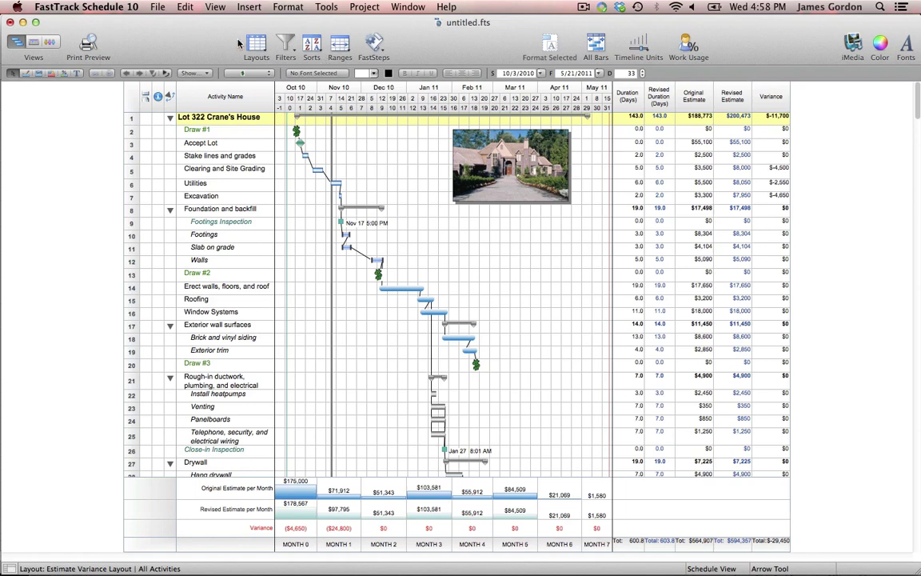
# View the Lot 322 Crane's House schedule in the Basic Layout, followed by the Cost Layout
pyautogui.click(257, 44)
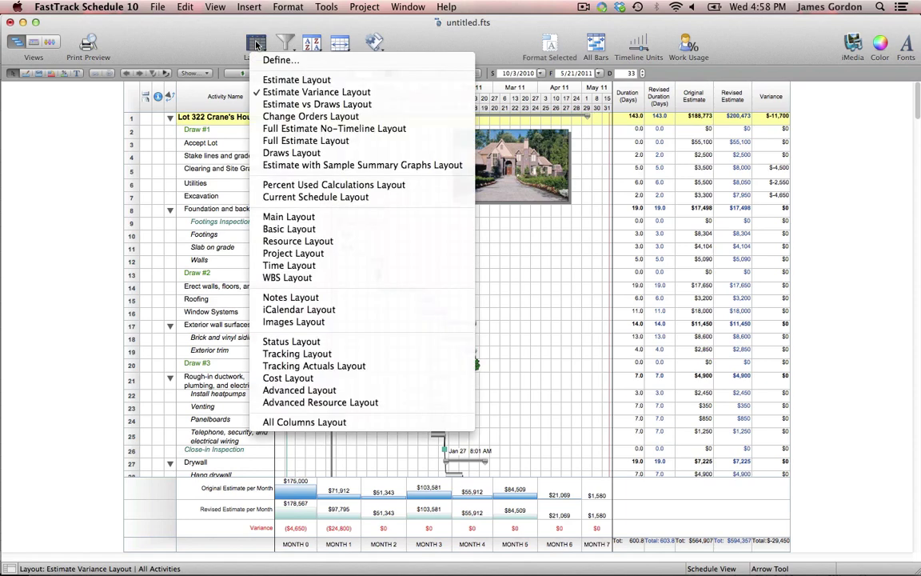
pyautogui.click(325, 230)
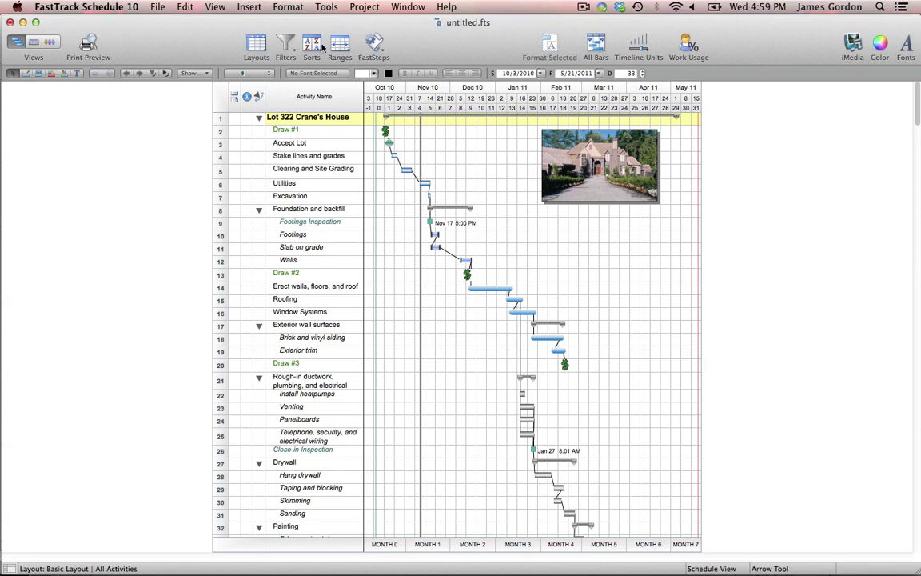
pyautogui.click(248, 47)
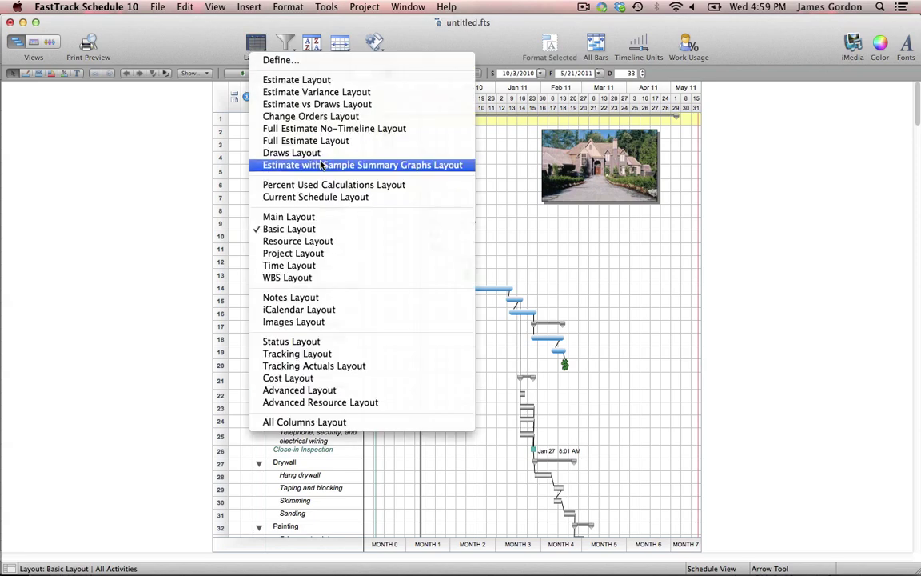
pyautogui.click(350, 379)
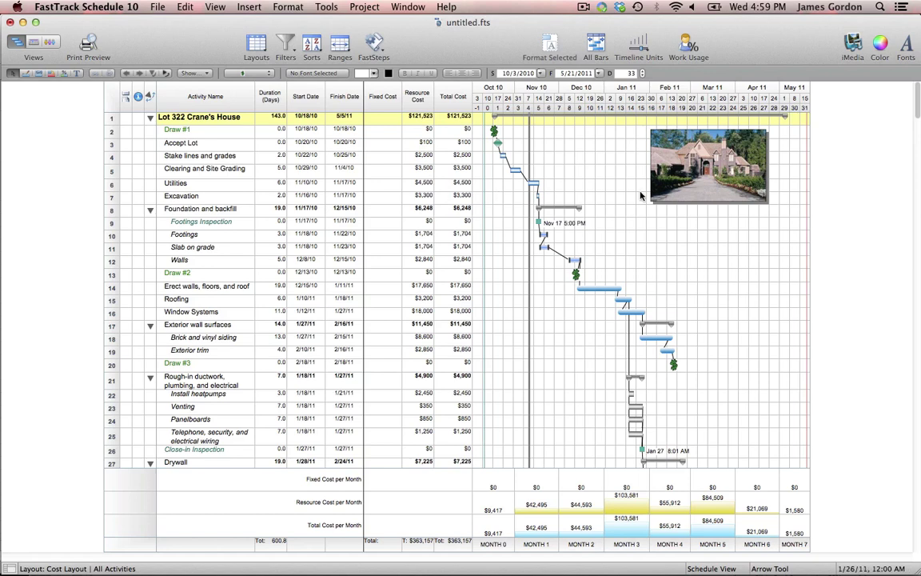
# View the house schedule in the Tracking Actuals Layout, followed by the iCalendar Layout
pyautogui.click(256, 47)
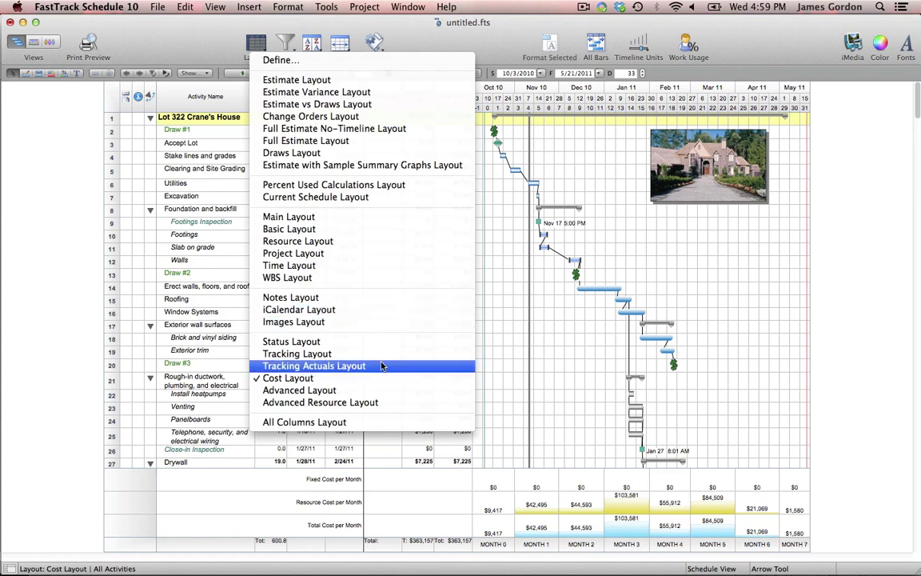
pyautogui.click(314, 366)
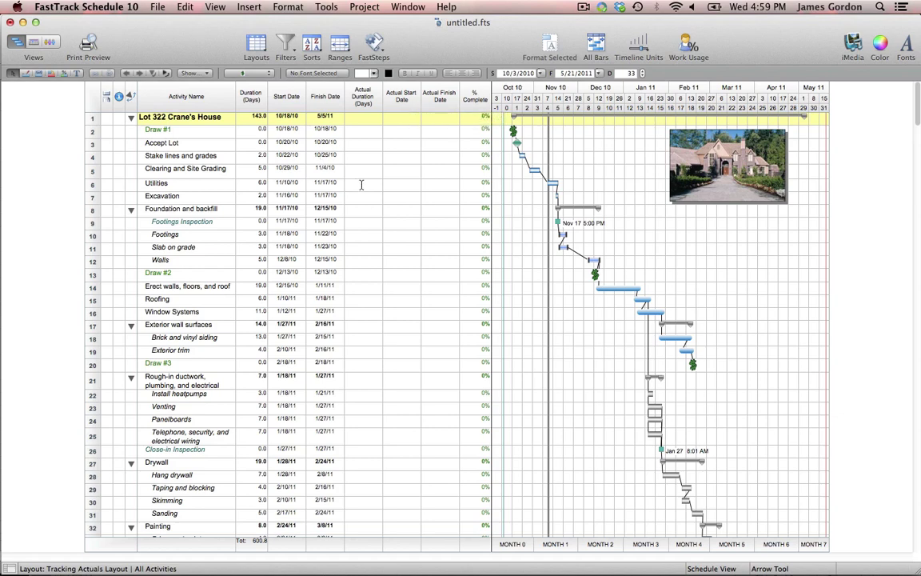
pyautogui.click(260, 45)
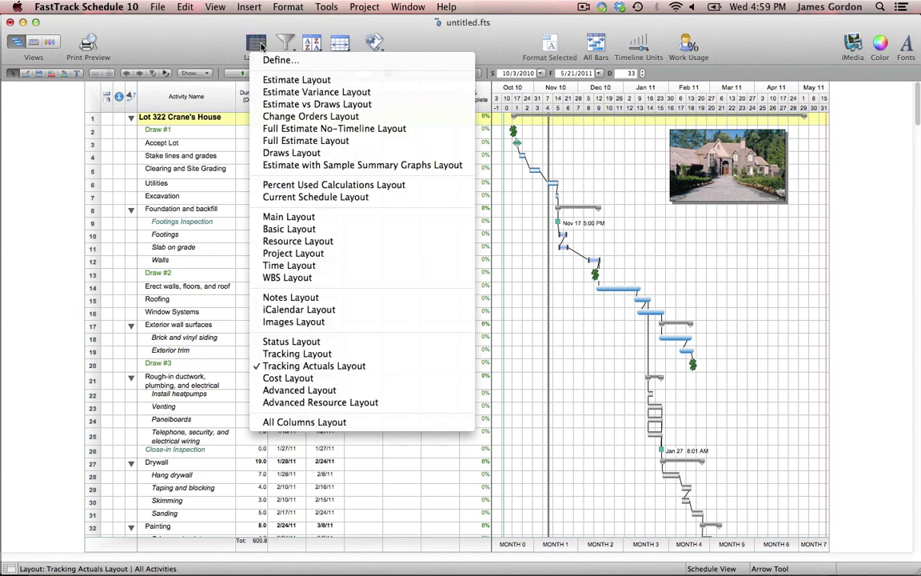
pyautogui.click(376, 310)
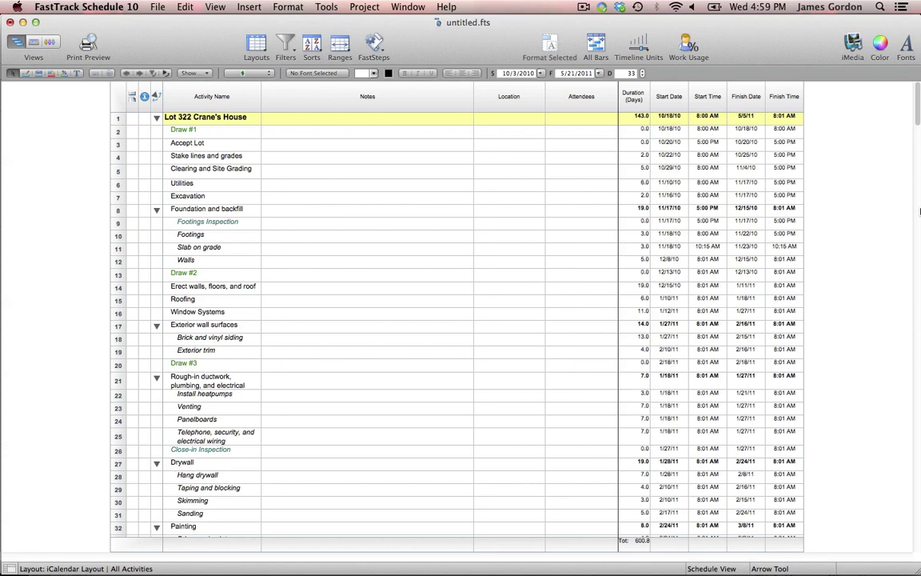
# Return the house schedule to the Main Layout and create a new layout named Webcast Layout
pyautogui.click(256, 43)
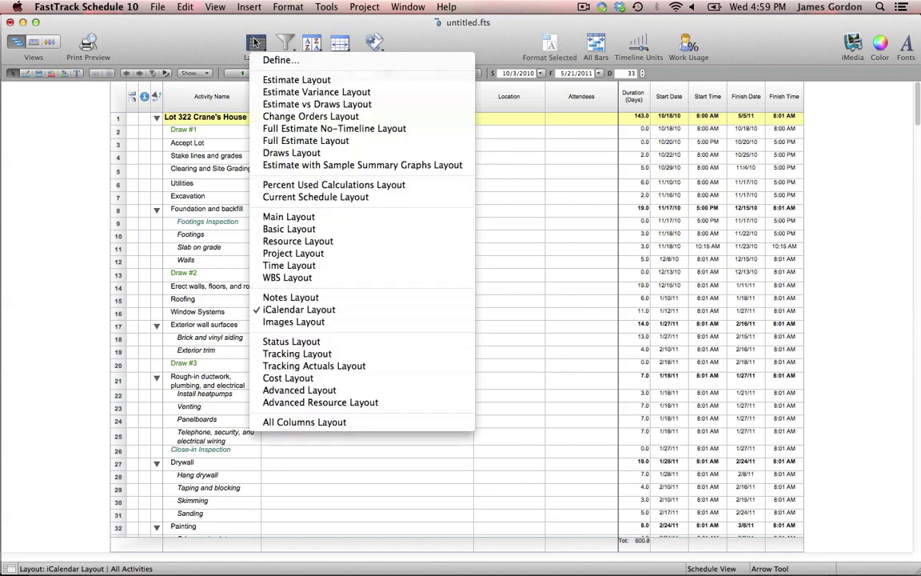
pyautogui.click(312, 216)
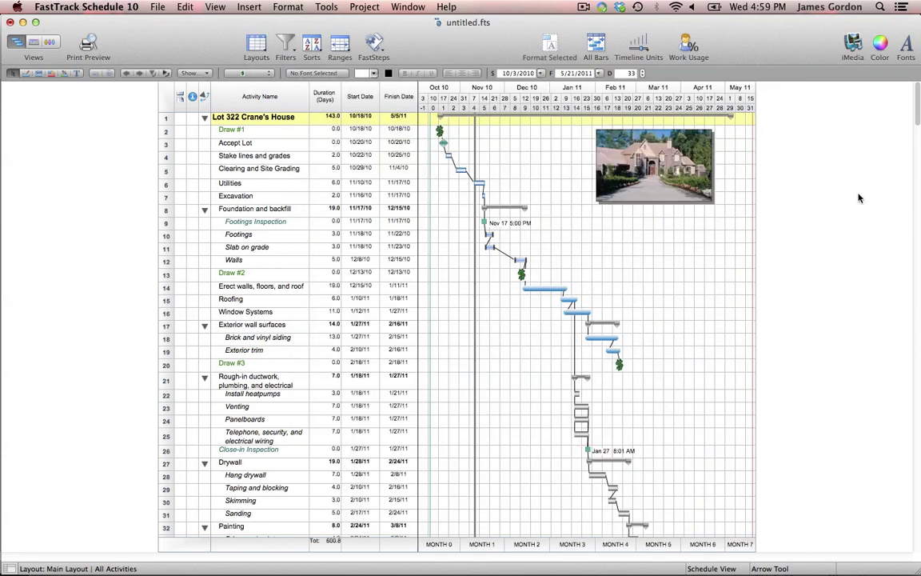
pyautogui.click(256, 46)
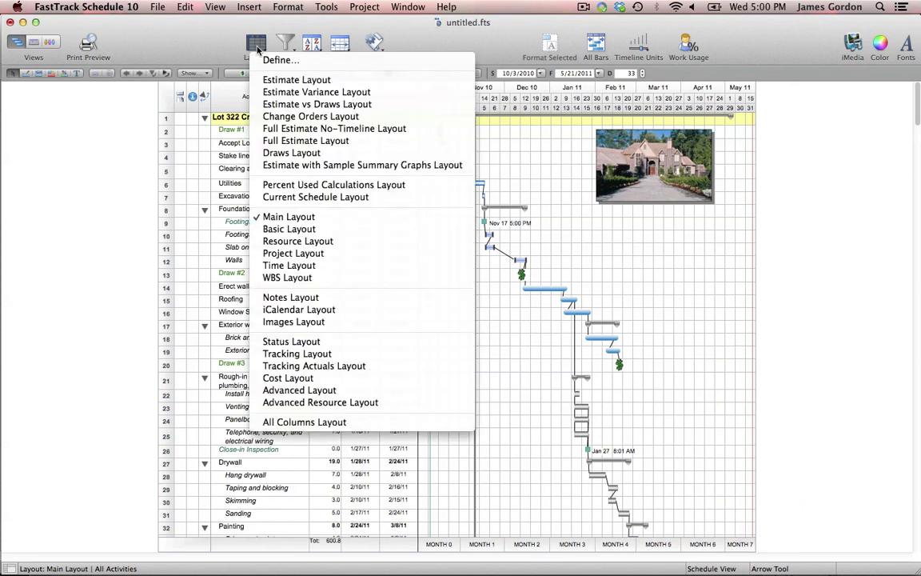
pyautogui.click(276, 60)
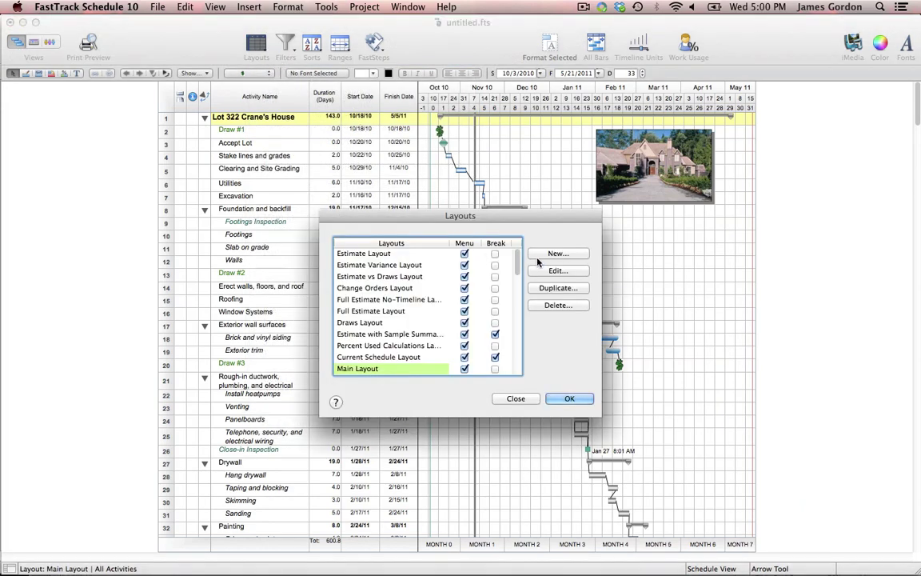
pyautogui.click(558, 254)
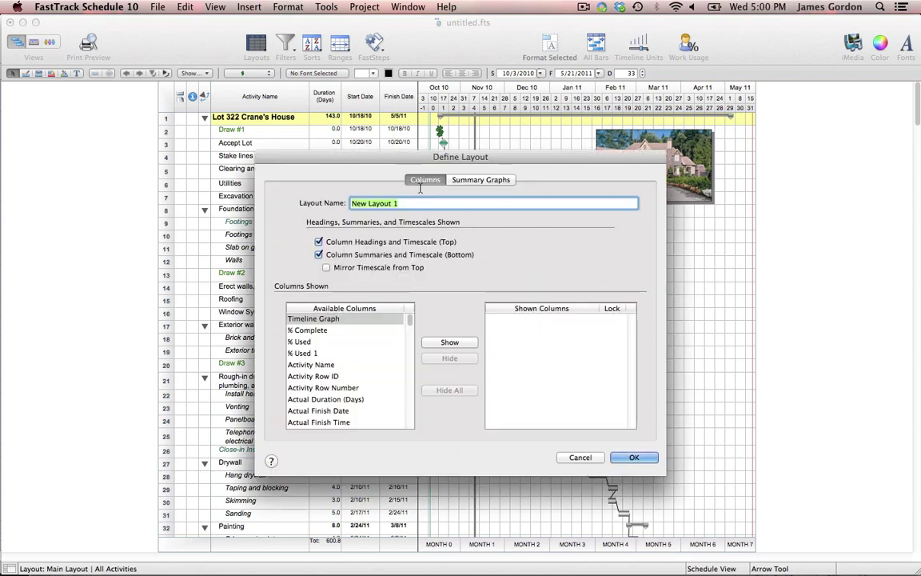
pyautogui.write('WEbca')
pyautogui.press('BackSpace')
pyautogui.press('BackSpace')
pyautogui.press('BackSpace')
pyautogui.press('BackSpace')
pyautogui.write('ebcast Layout')
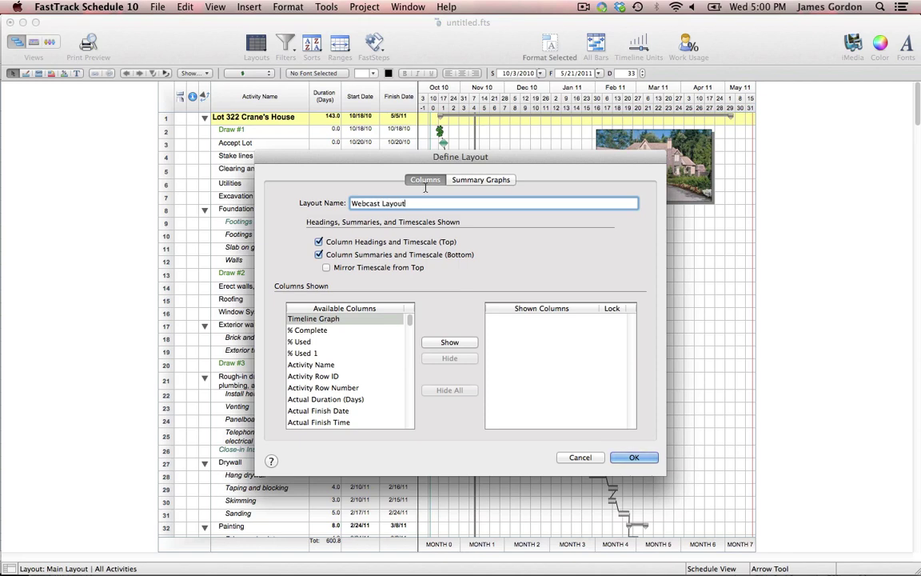
# Show the Timeline Graph, % Complete, % Used, Activity Name and Attendees columns in the Webcast Layout, and apply the layout
pyautogui.doubleClick(320, 319)
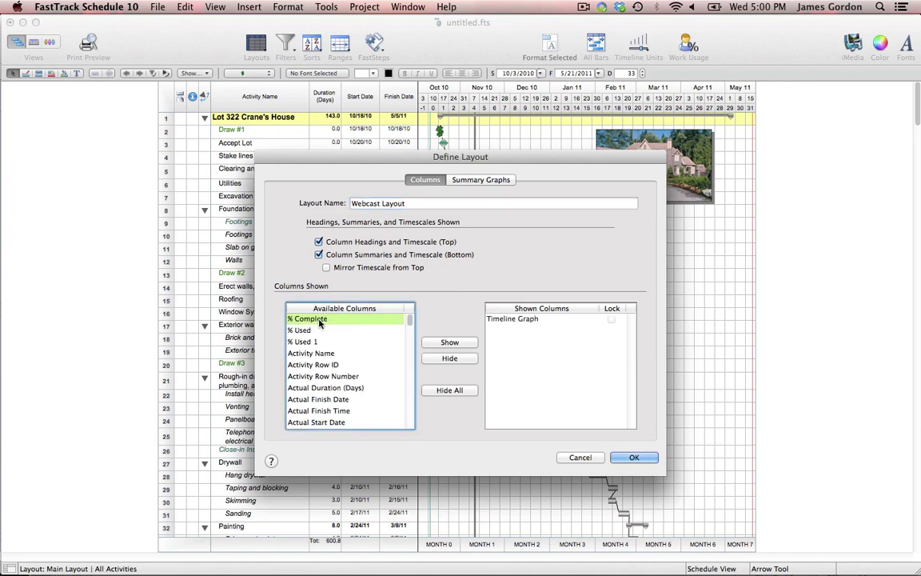
pyautogui.doubleClick(320, 320)
pyautogui.doubleClick(321, 319)
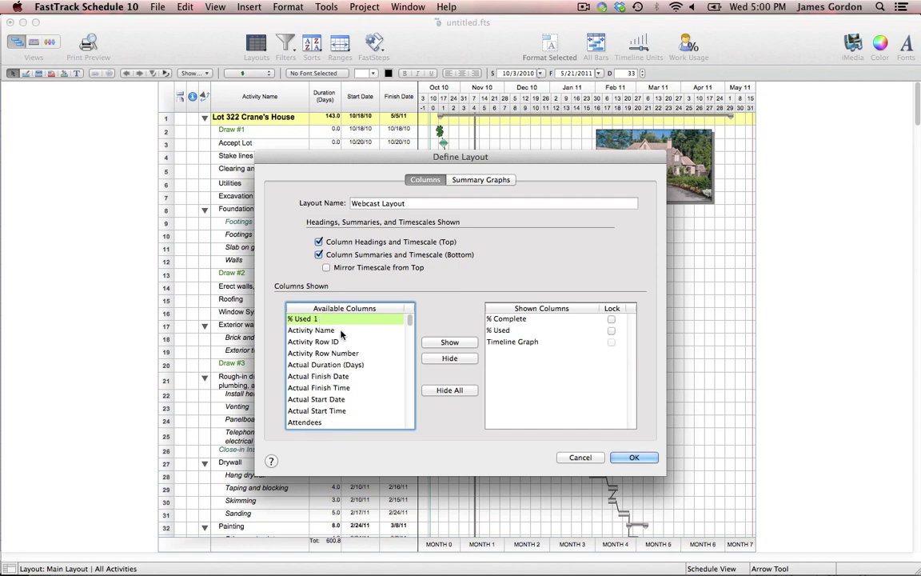
pyautogui.doubleClick(340, 331)
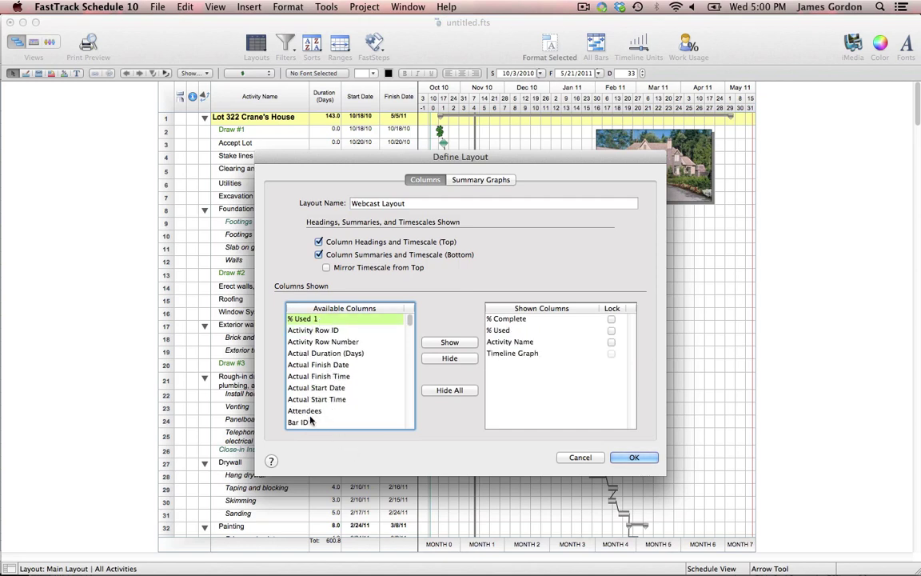
pyautogui.doubleClick(308, 411)
pyautogui.click(635, 457)
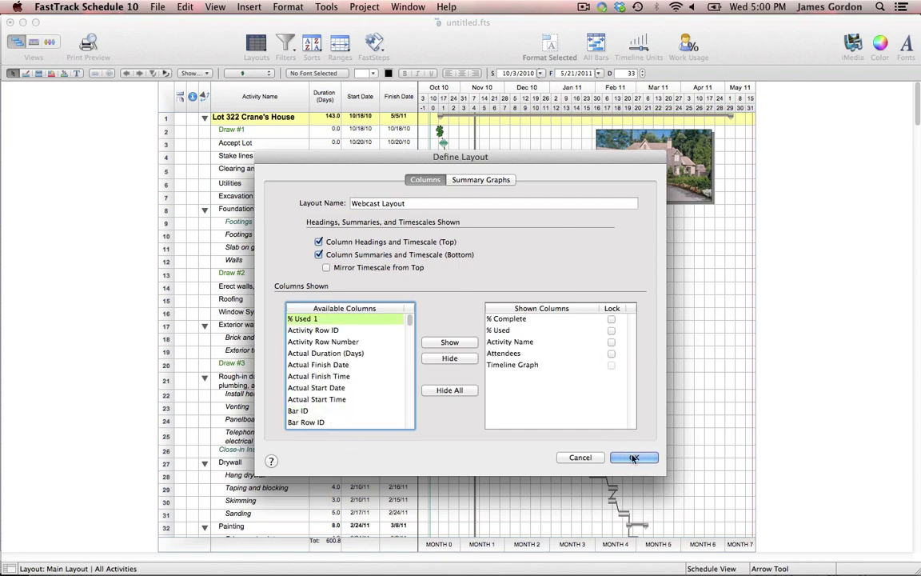
pyautogui.click(521, 398)
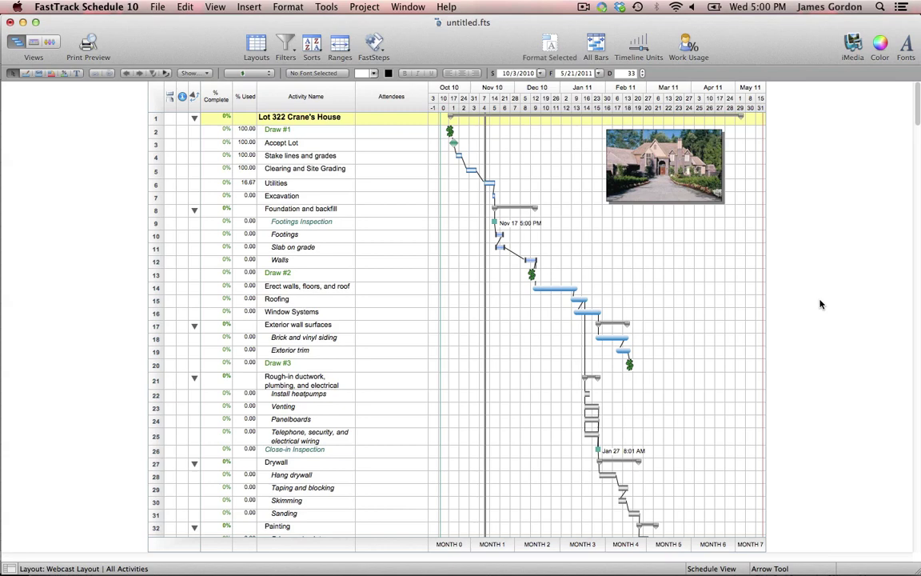
# Switch the schedule back to the Main Layout and filter its activities by Bob's Excavation
pyautogui.click(257, 46)
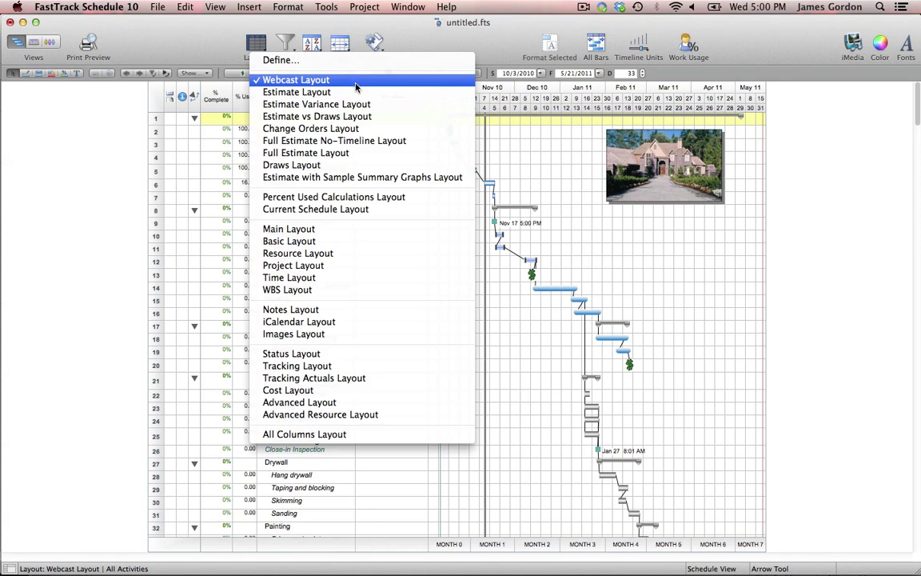
pyautogui.click(356, 230)
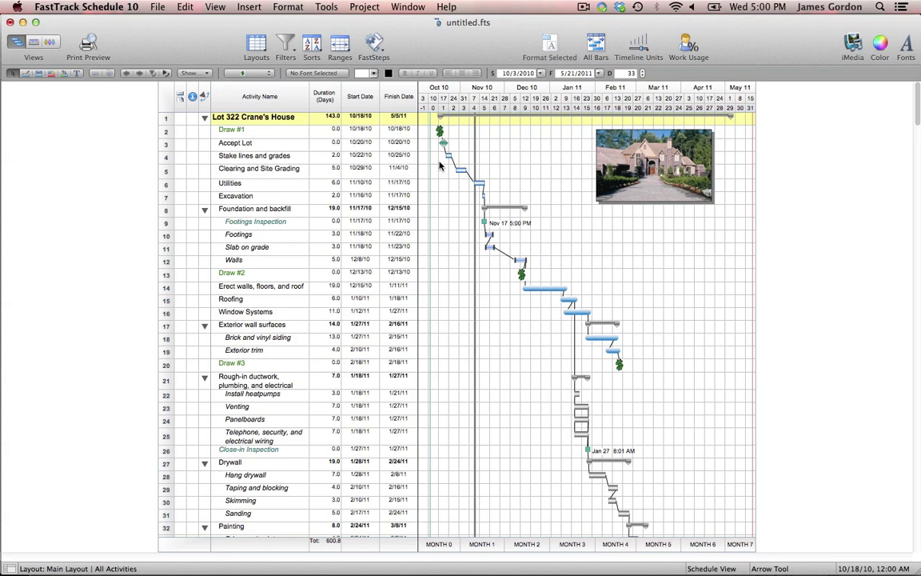
pyautogui.click(285, 42)
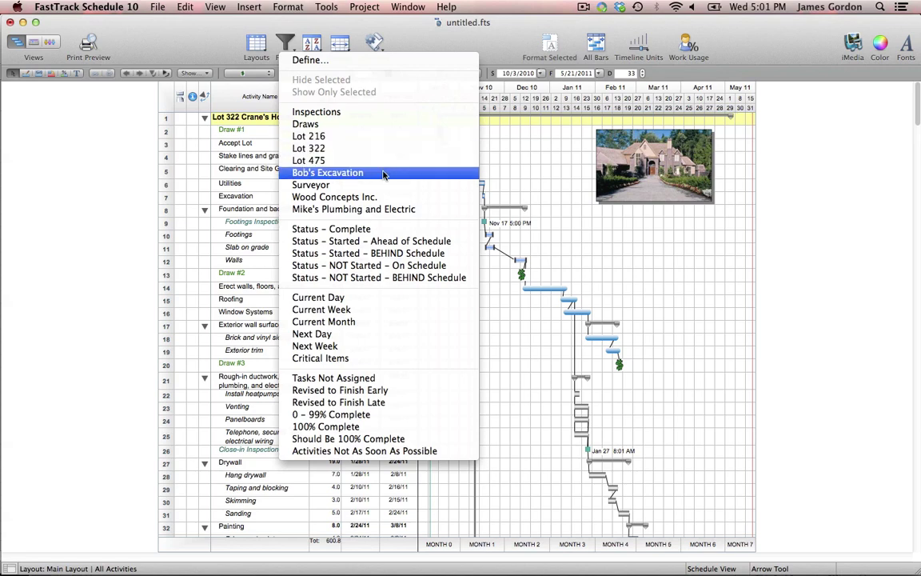
pyautogui.click(364, 173)
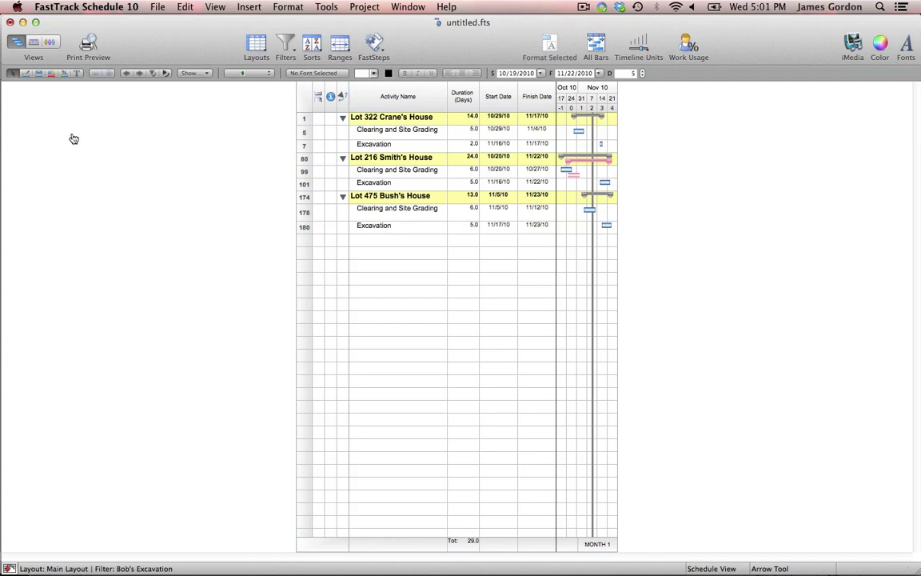
# Review the filtered activities in the Calendar View, and restore the Schedule View with all activities shown
pyautogui.click(33, 42)
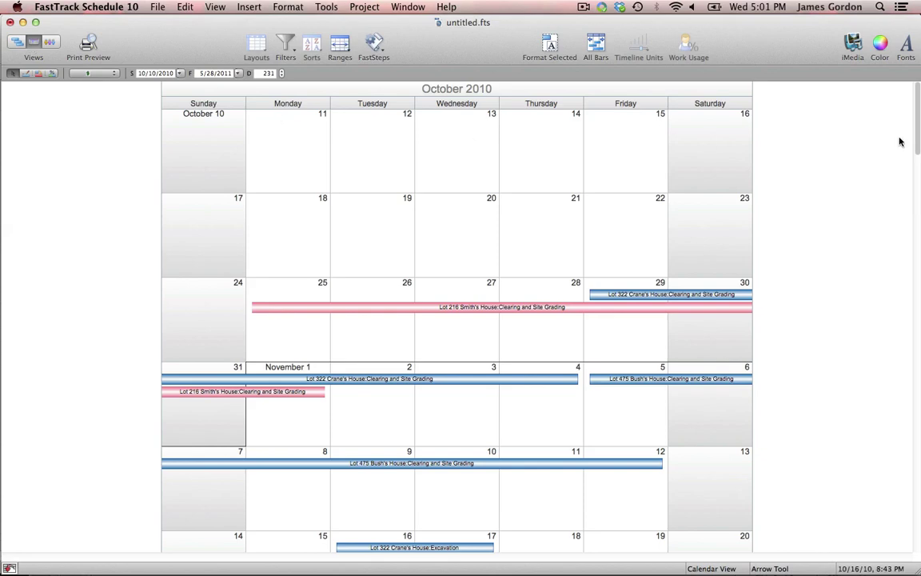
pyautogui.scroll(-3, 916, 144)
pyautogui.moveTo(917, 153)
pyautogui.mouseDown()
pyautogui.moveTo(915, 236)
pyautogui.moveTo(914, 136)
pyautogui.mouseUp()
pyautogui.scroll(1, 915, 136)
pyautogui.click(17, 42)
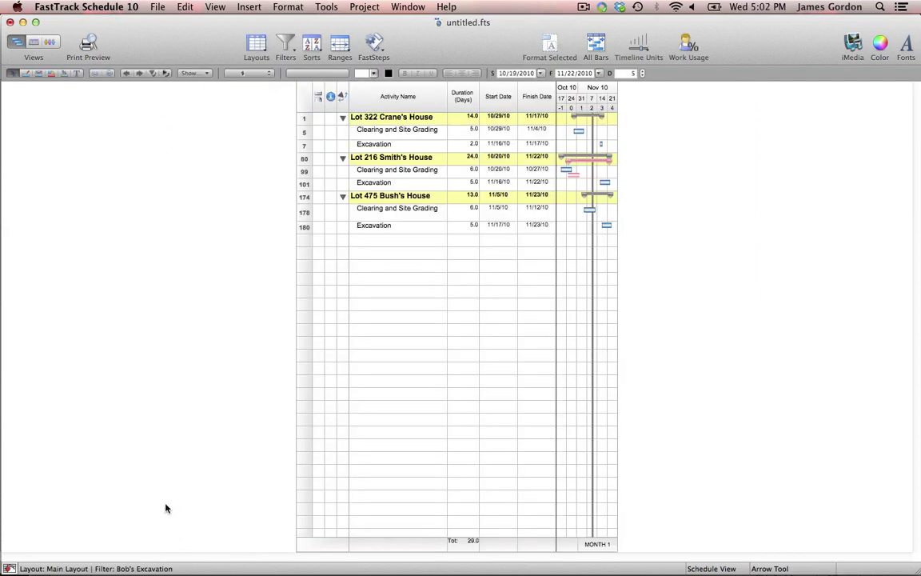
pyautogui.click(9, 569)
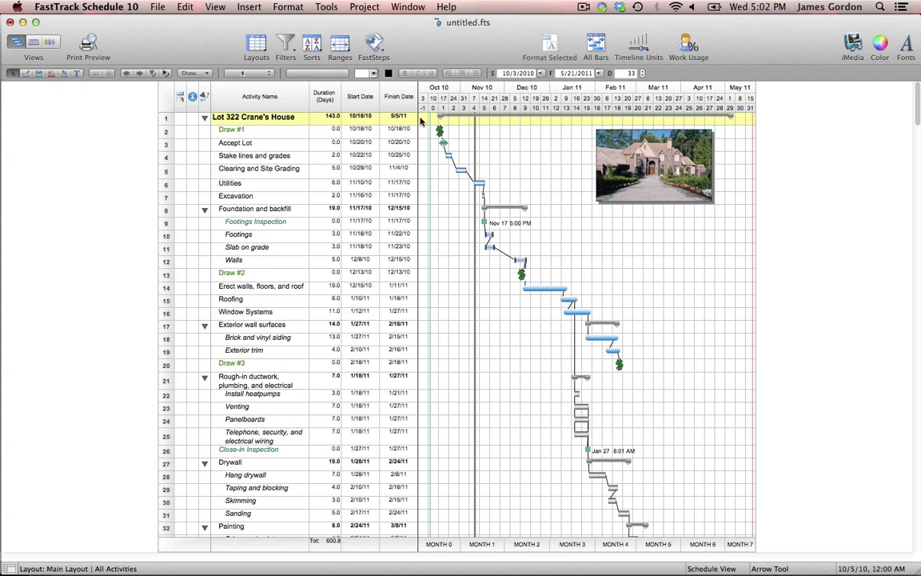
# View the Team 1.fts schedule, followed by the Team 2.fts schedule
pyautogui.click(400, 7)
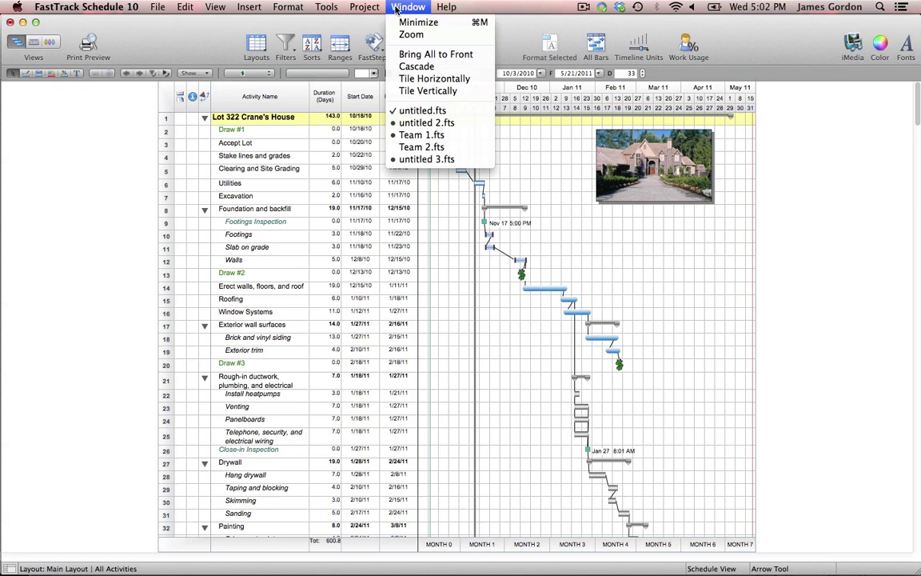
pyautogui.click(471, 133)
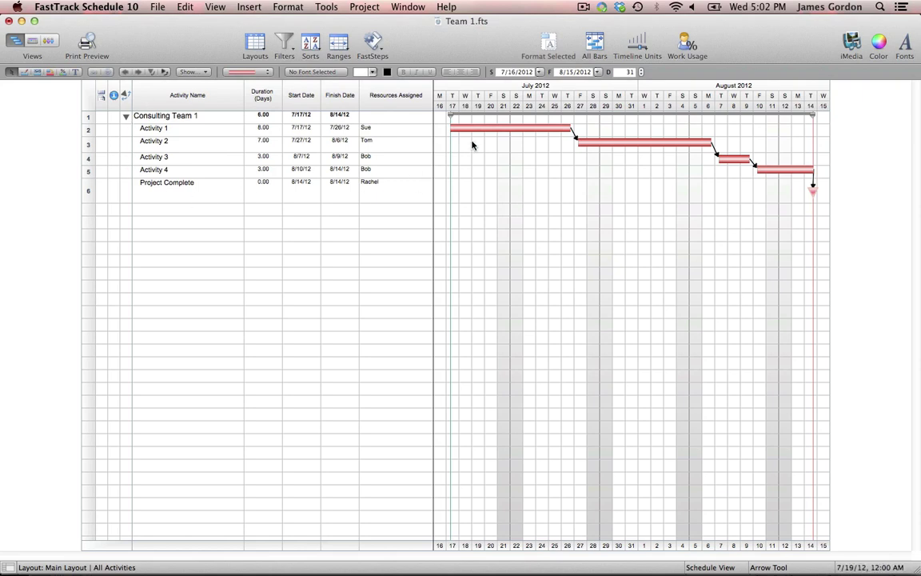
pyautogui.click(408, 8)
pyautogui.click(407, 145)
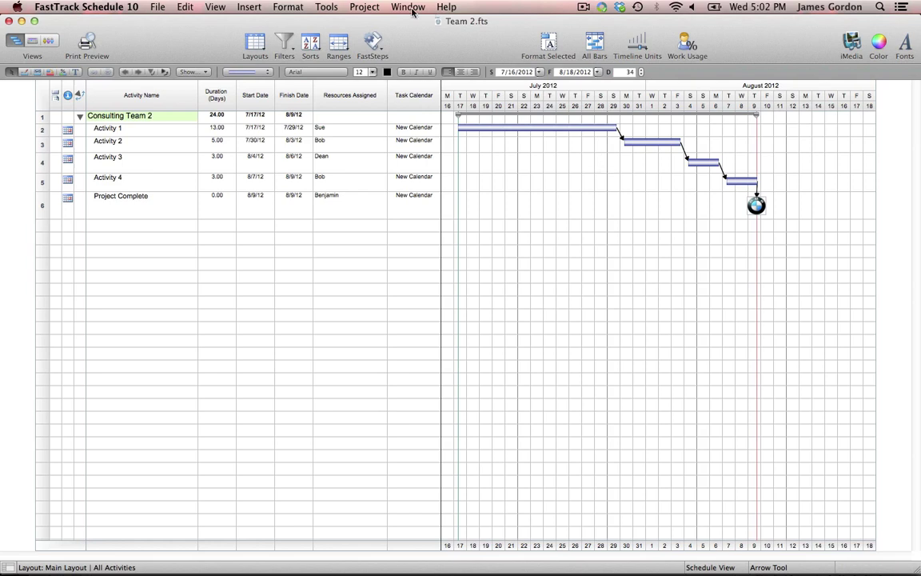
# Create a new blank schedule
pyautogui.click(157, 7)
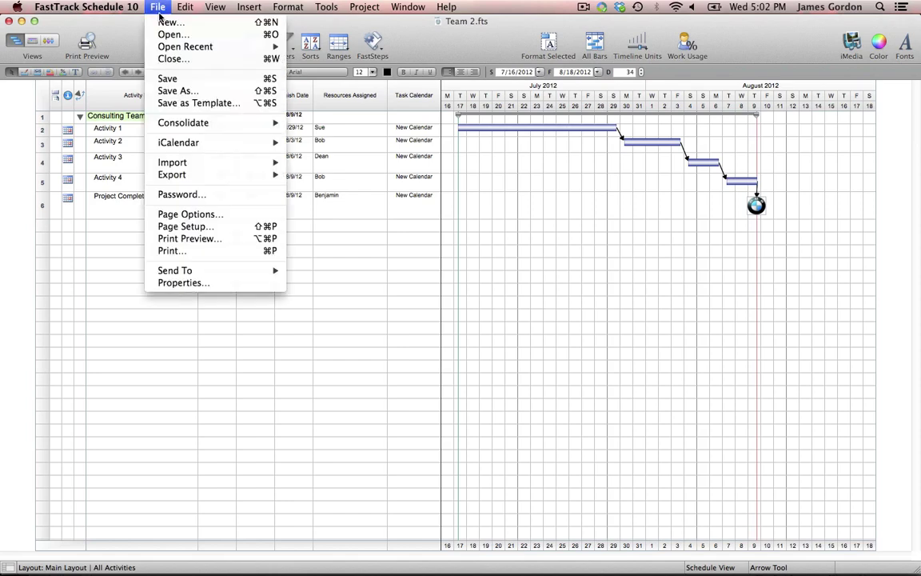
pyautogui.click(166, 23)
pyautogui.click(455, 304)
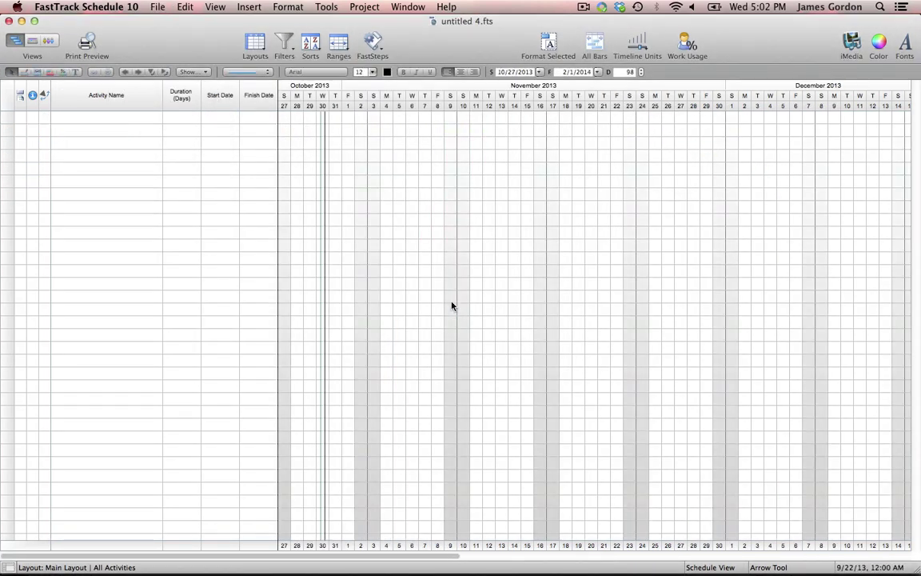
# Define a consolidation of Team 1.fts and Team 2.fts from the Desktop in the new schedule, and update all files
pyautogui.click(152, 6)
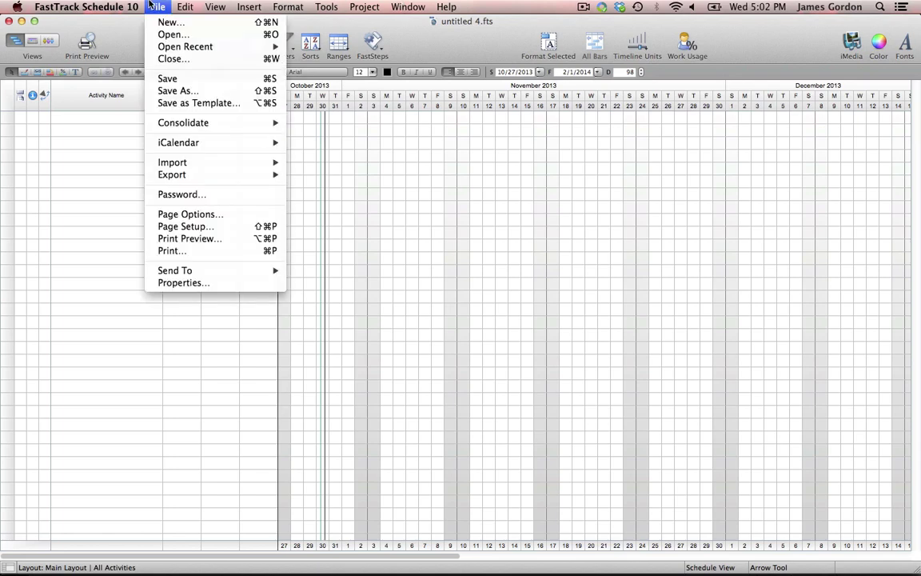
pyautogui.moveTo(212, 122)
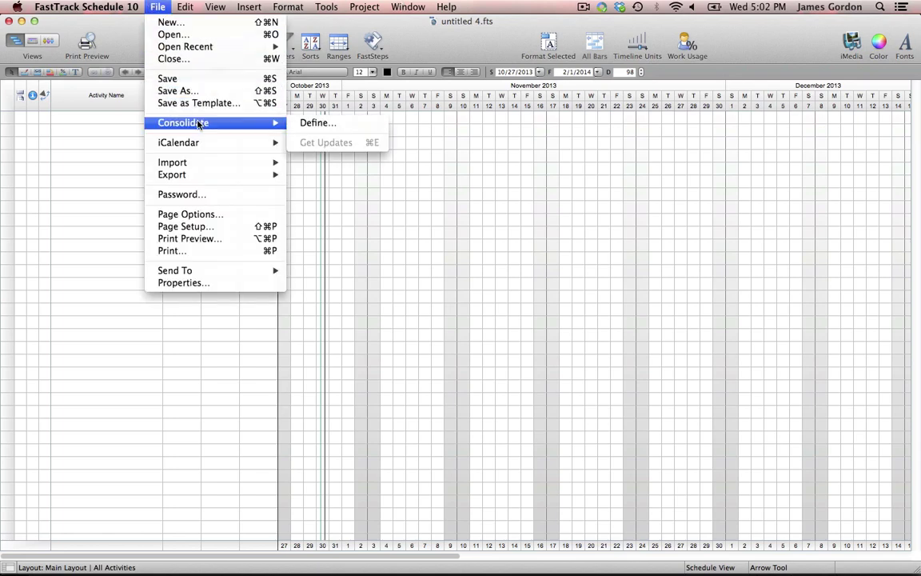
pyautogui.click(320, 124)
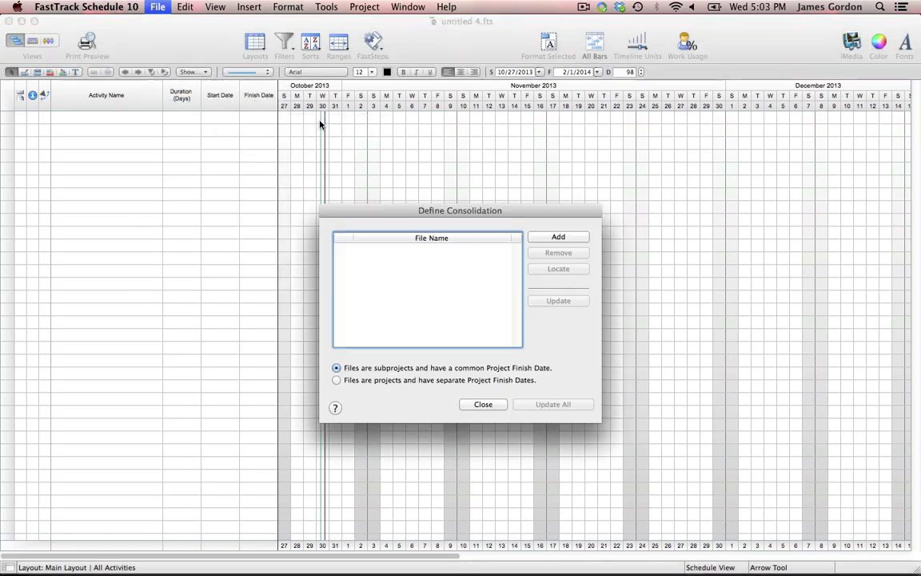
pyautogui.click(551, 239)
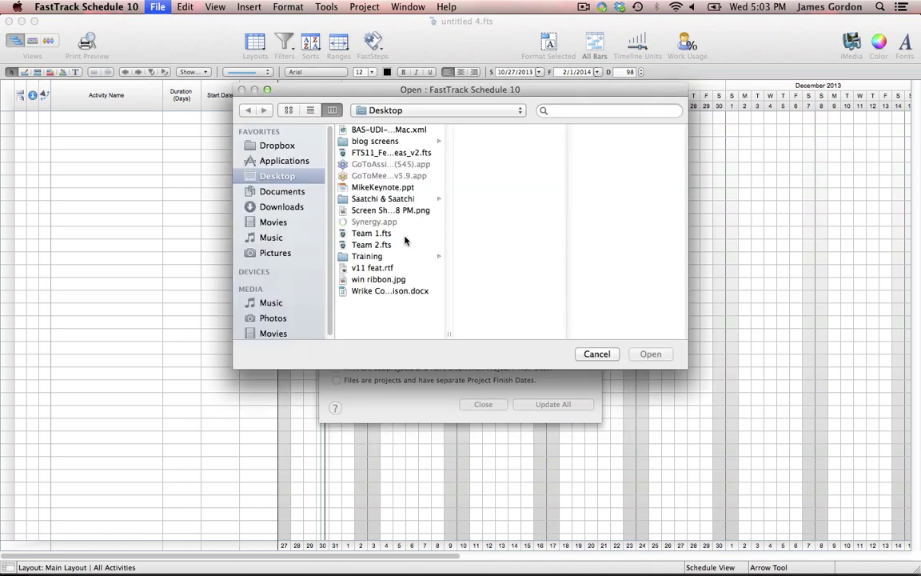
pyautogui.doubleClick(382, 234)
pyautogui.click(576, 239)
pyautogui.doubleClick(379, 246)
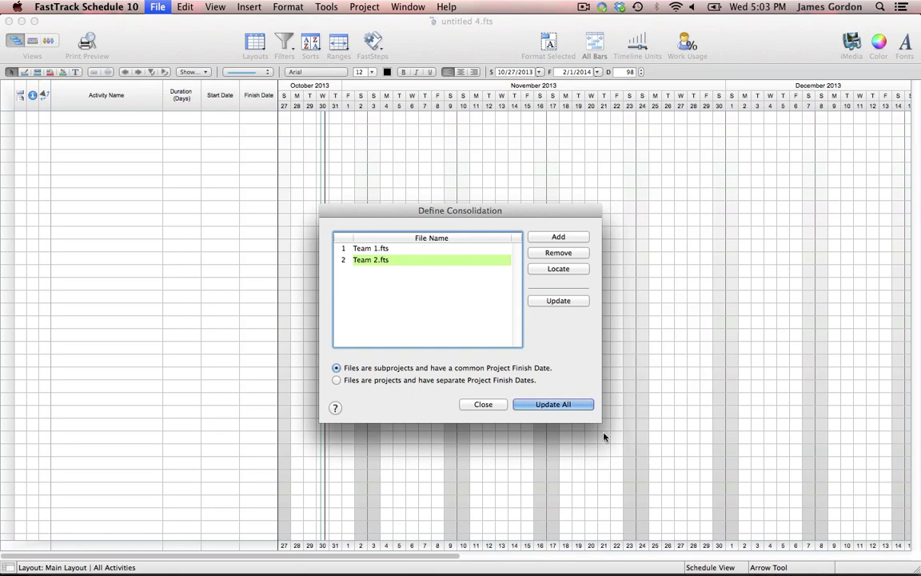
pyautogui.click(563, 405)
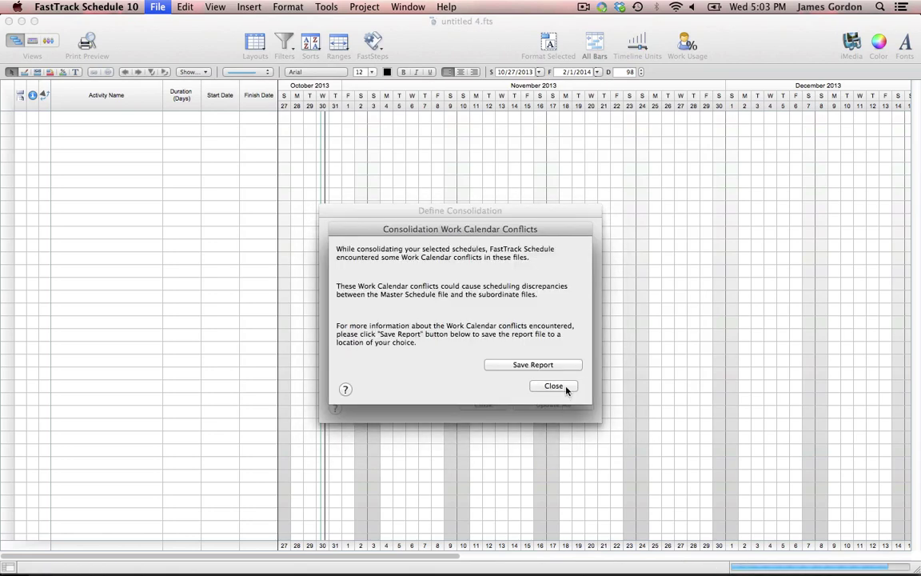
pyautogui.click(563, 387)
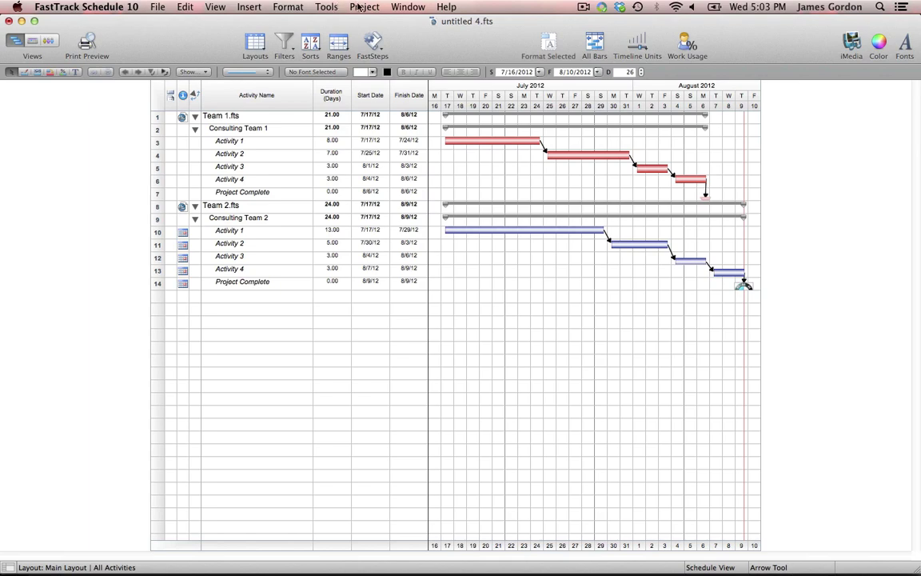
# In Team 1.fts, revise the Activity 1 bar to about one day later and save the schedule
pyautogui.click(404, 7)
pyautogui.click(442, 135)
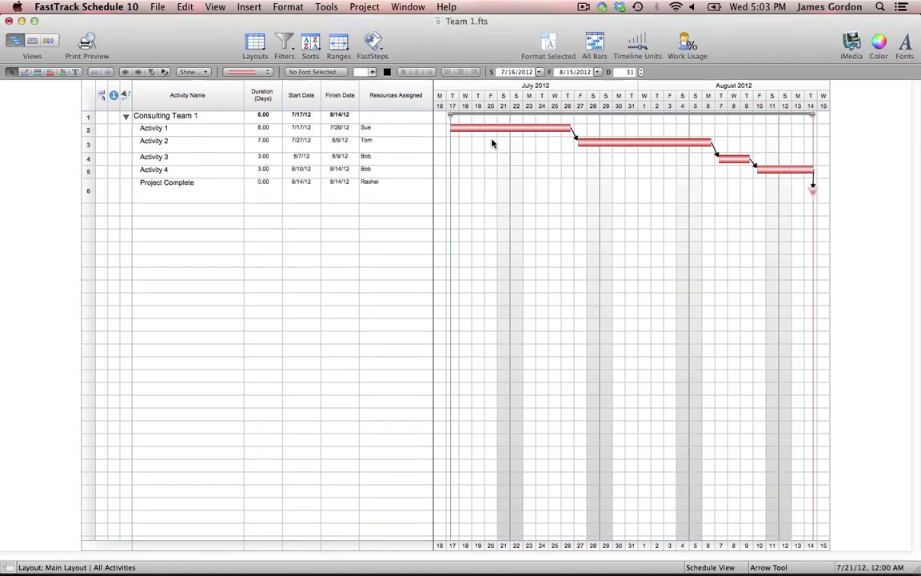
pyautogui.click(49, 71)
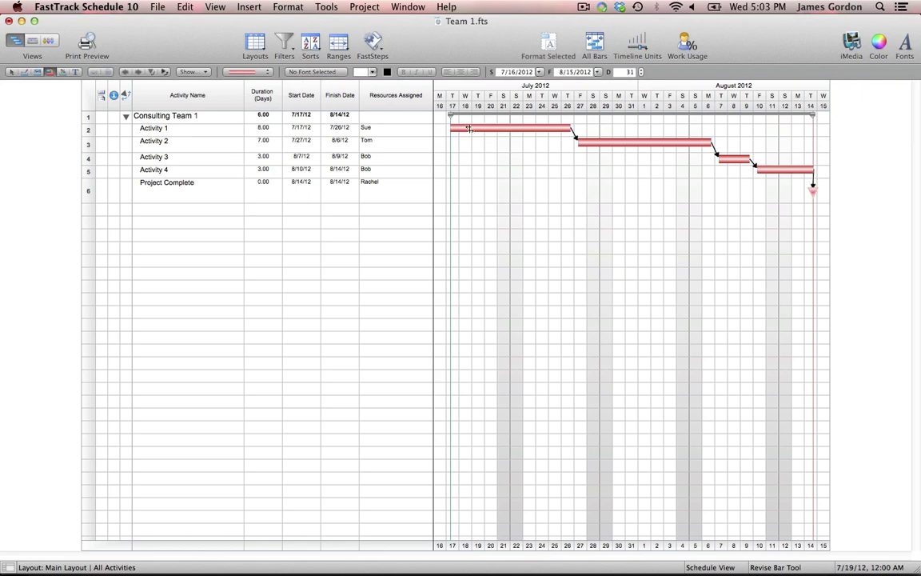
pyautogui.moveTo(489, 132); pyautogui.dragTo(489, 130)
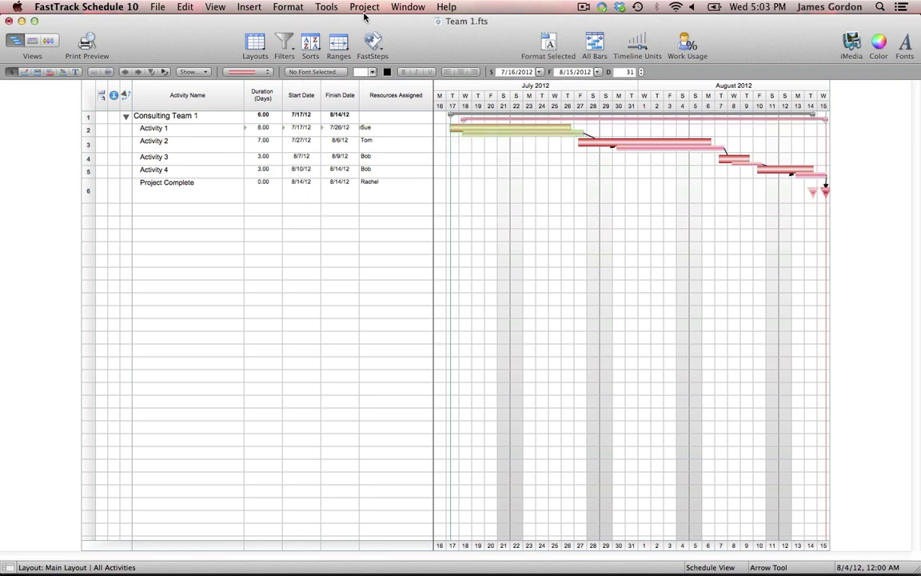
pyautogui.click(158, 7)
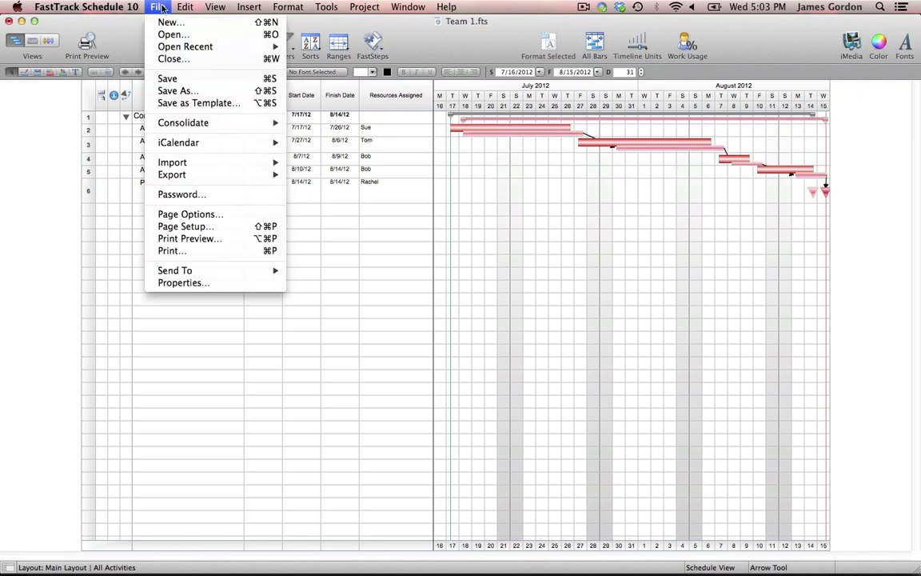
pyautogui.click(202, 79)
# In the consolidated schedule untitled 4.fts, update all consolidated files to bring in the Team 1.fts changes, and dismiss the work calendar conflict notice
pyautogui.click(407, 6)
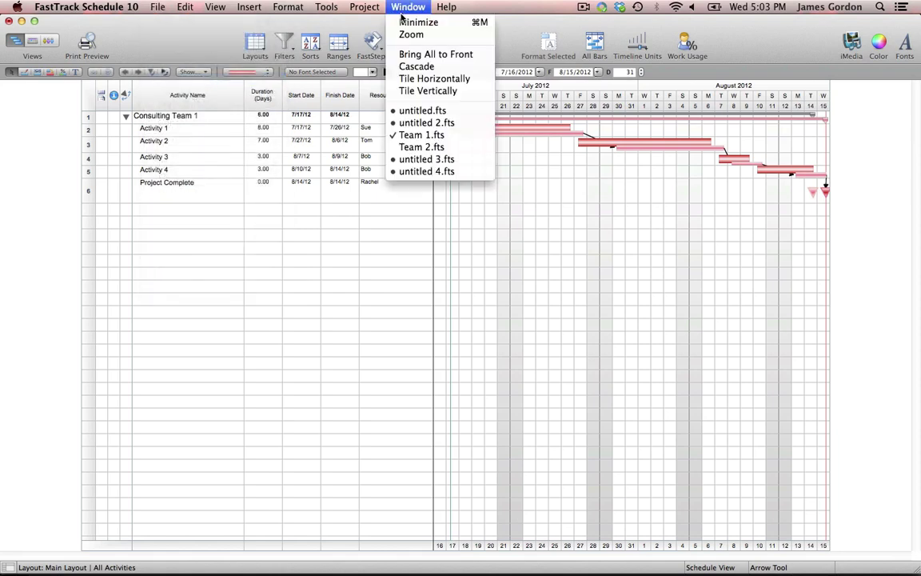
pyautogui.click(430, 171)
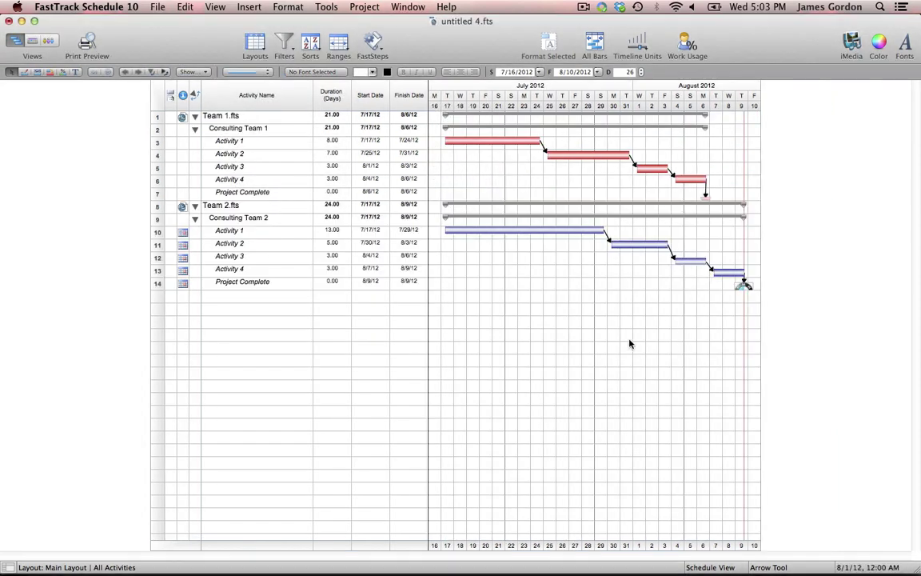
pyautogui.click(158, 7)
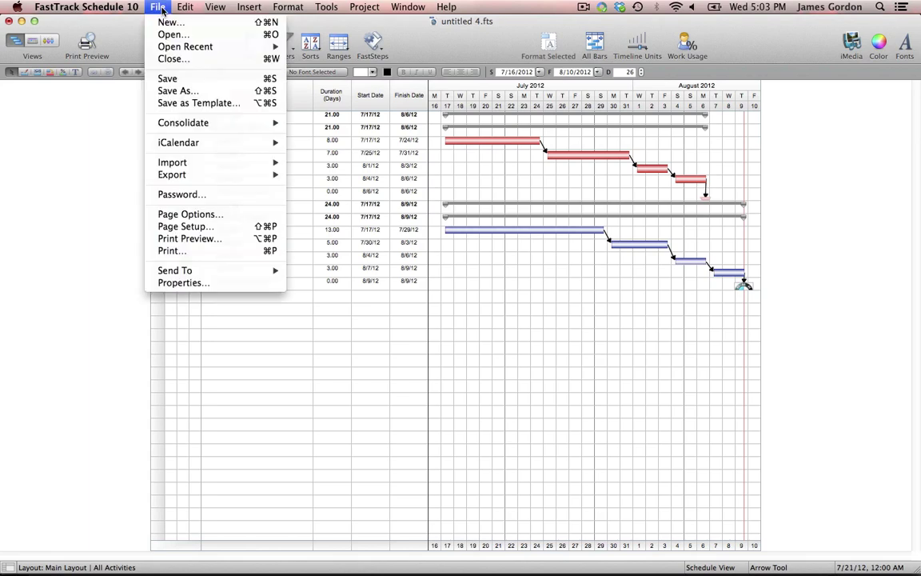
pyautogui.moveTo(206, 123)
pyautogui.click(311, 142)
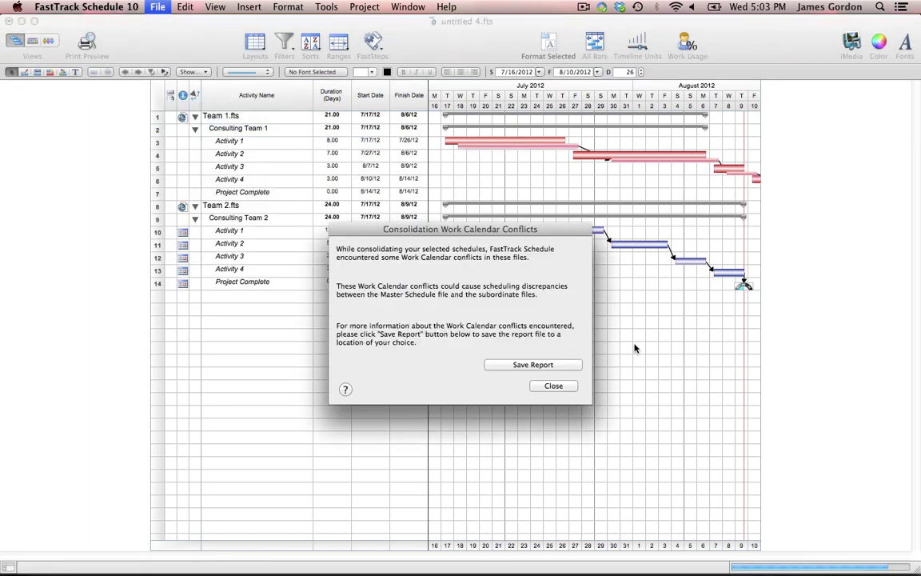
pyautogui.click(553, 384)
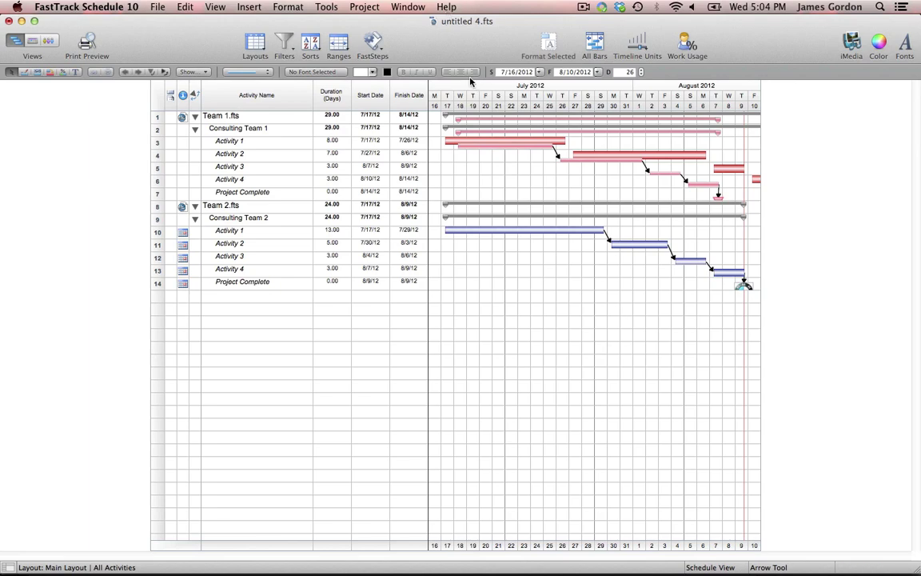
# Switch to the MikeKeynote.ppt presentation in PowerPoint and play the slide show from the "Questions or Comments?" slide
pyautogui.moveTo(451, 551)
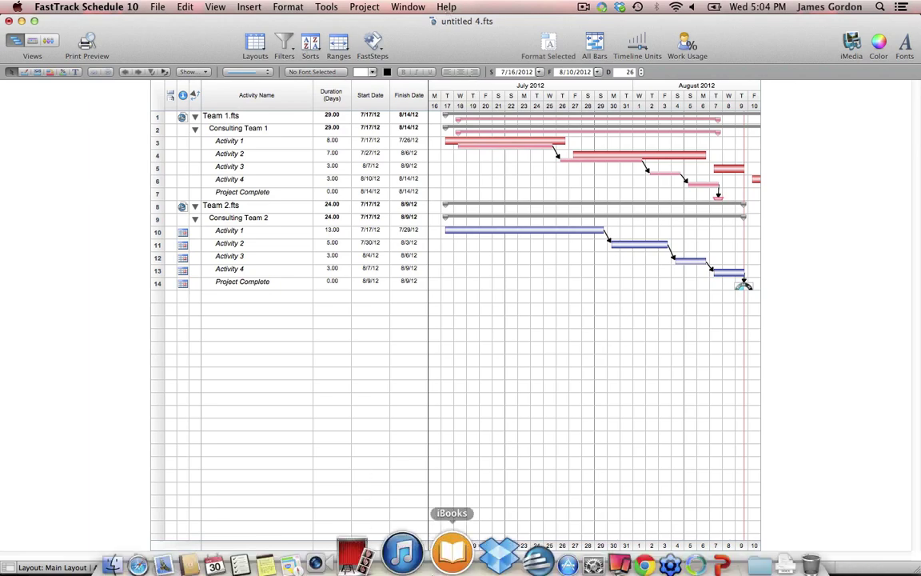
pyautogui.click(676, 542)
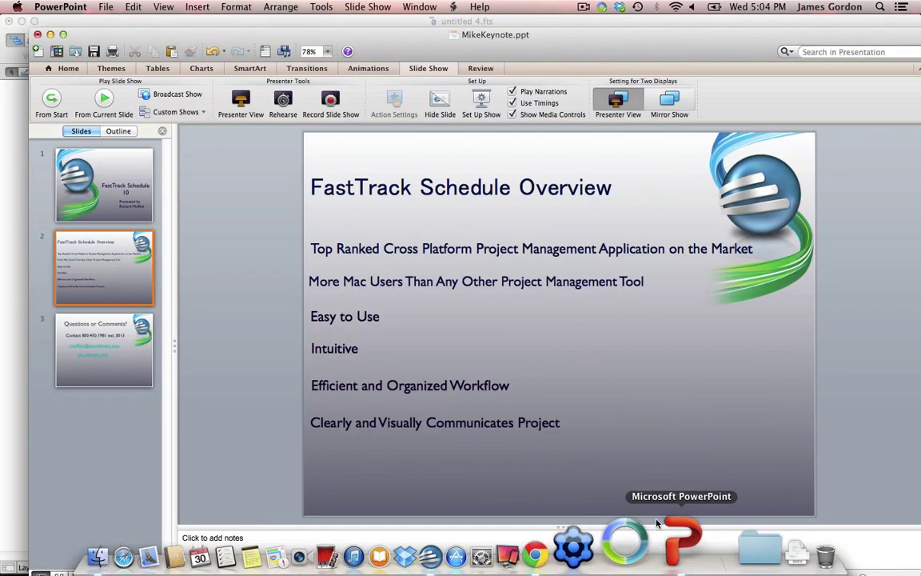
pyautogui.click(100, 348)
pyautogui.click(104, 99)
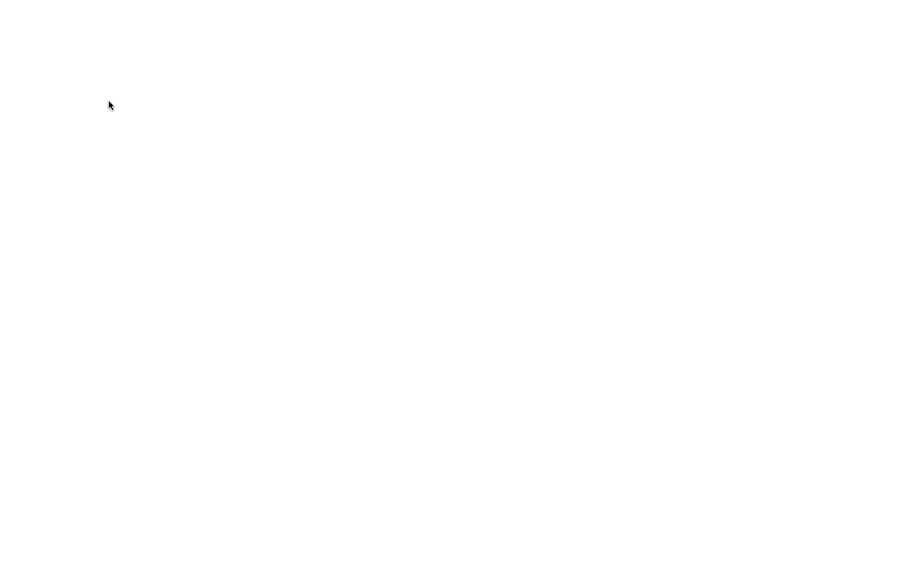